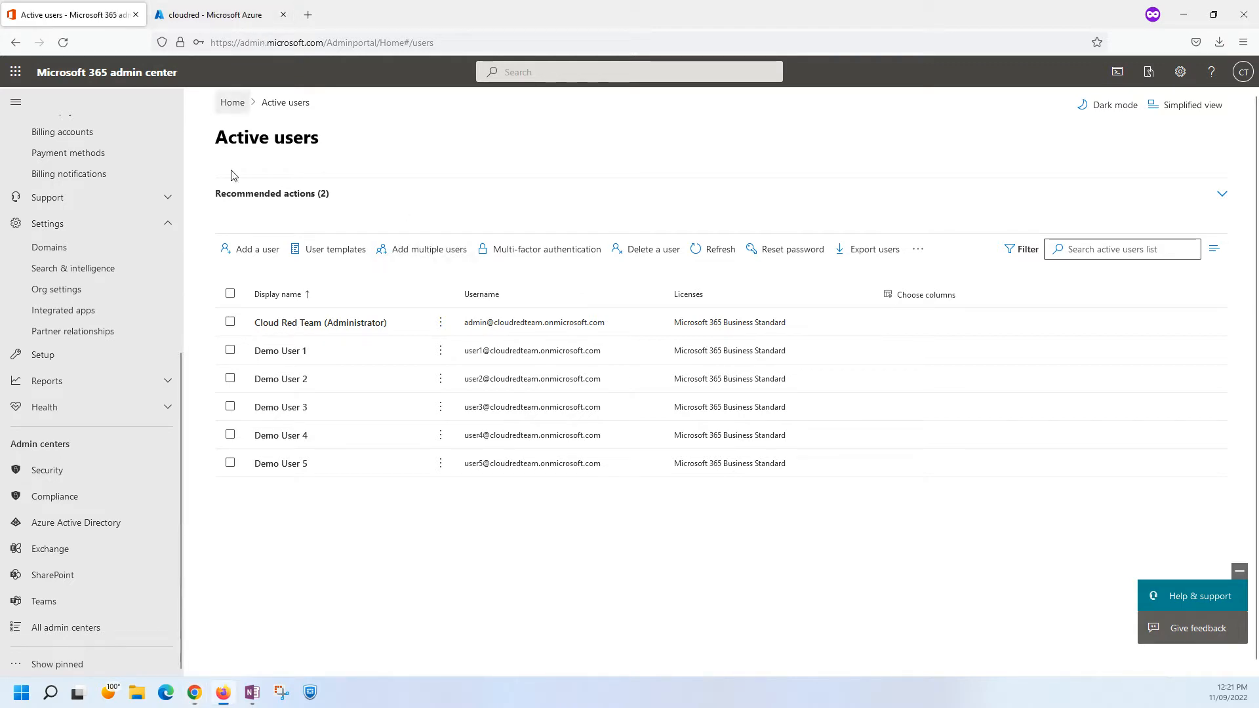
Check the signed-in account of the source tenant and view its enterprise applications in Azure Active Directory.
{"action": "left_click", "coordinate": [1243, 73]}
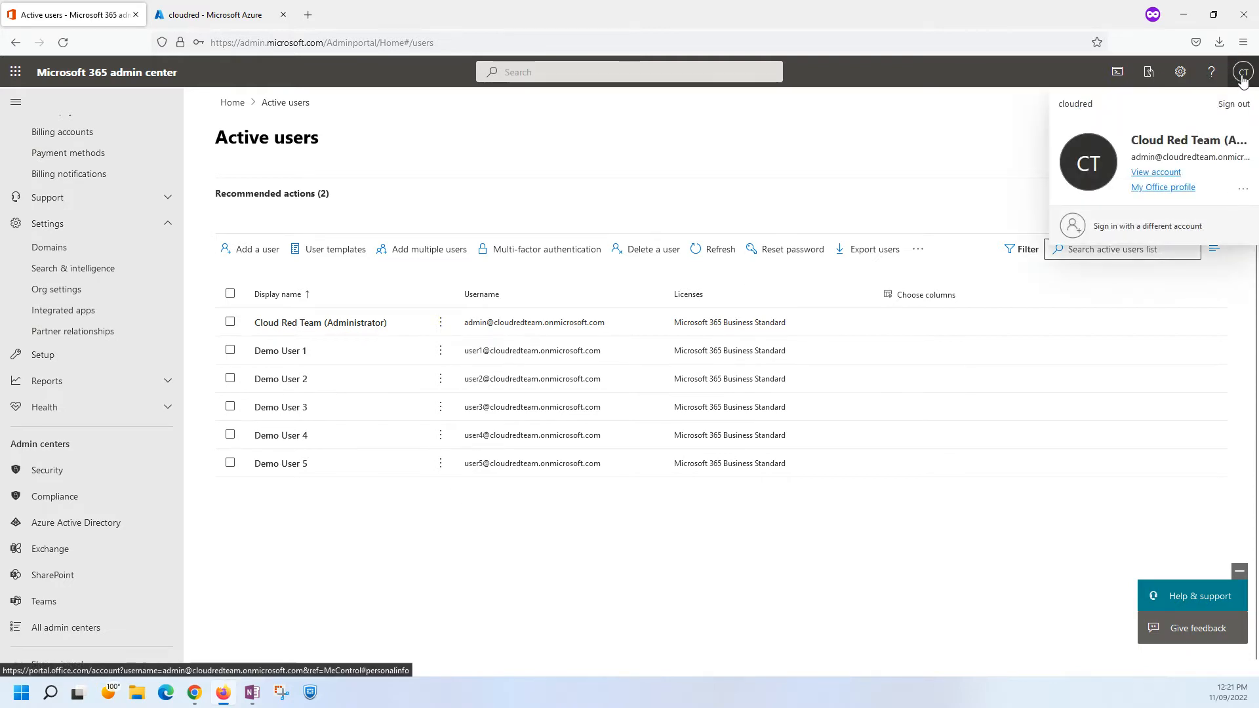
{"action": "left_click", "coordinate": [599, 149]}
{"action": "left_click", "coordinate": [204, 15]}
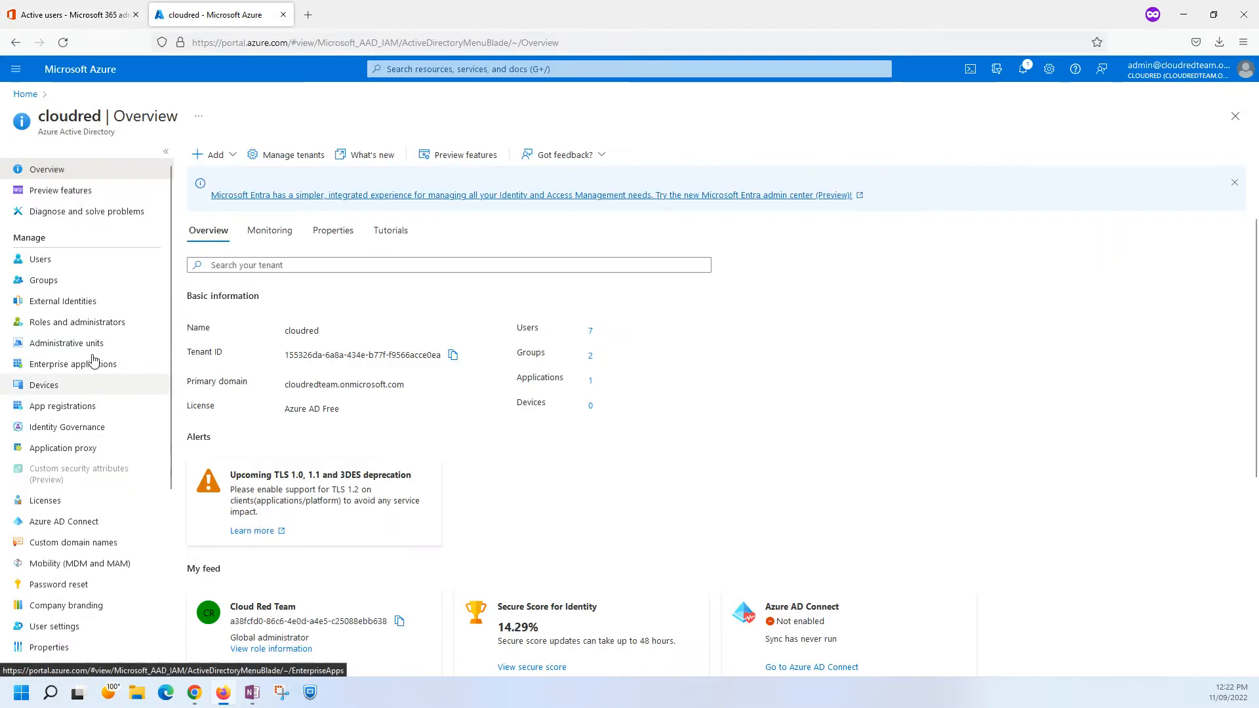
{"action": "left_click", "coordinate": [62, 364]}
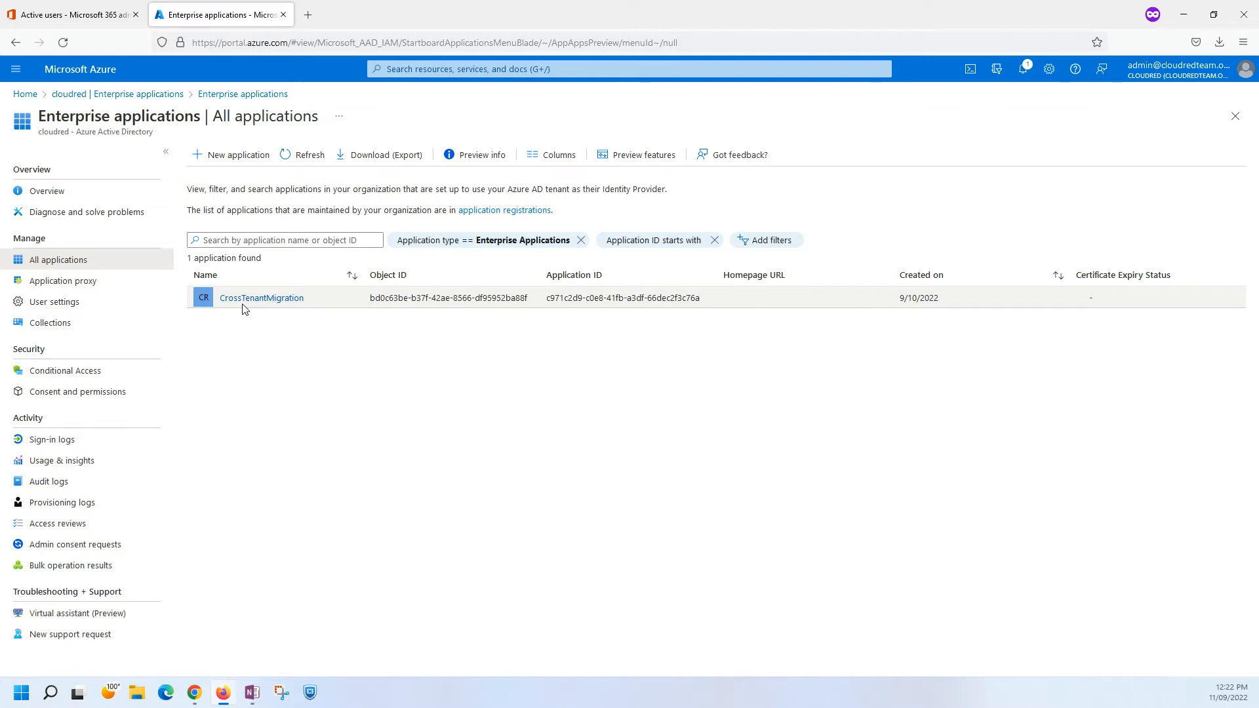
Switch to the Chrome window with the target tenant and view its enterprise applications in Azure Active Directory.
{"action": "left_click", "coordinate": [1196, 19]}
{"action": "left_click", "coordinate": [145, 16]}
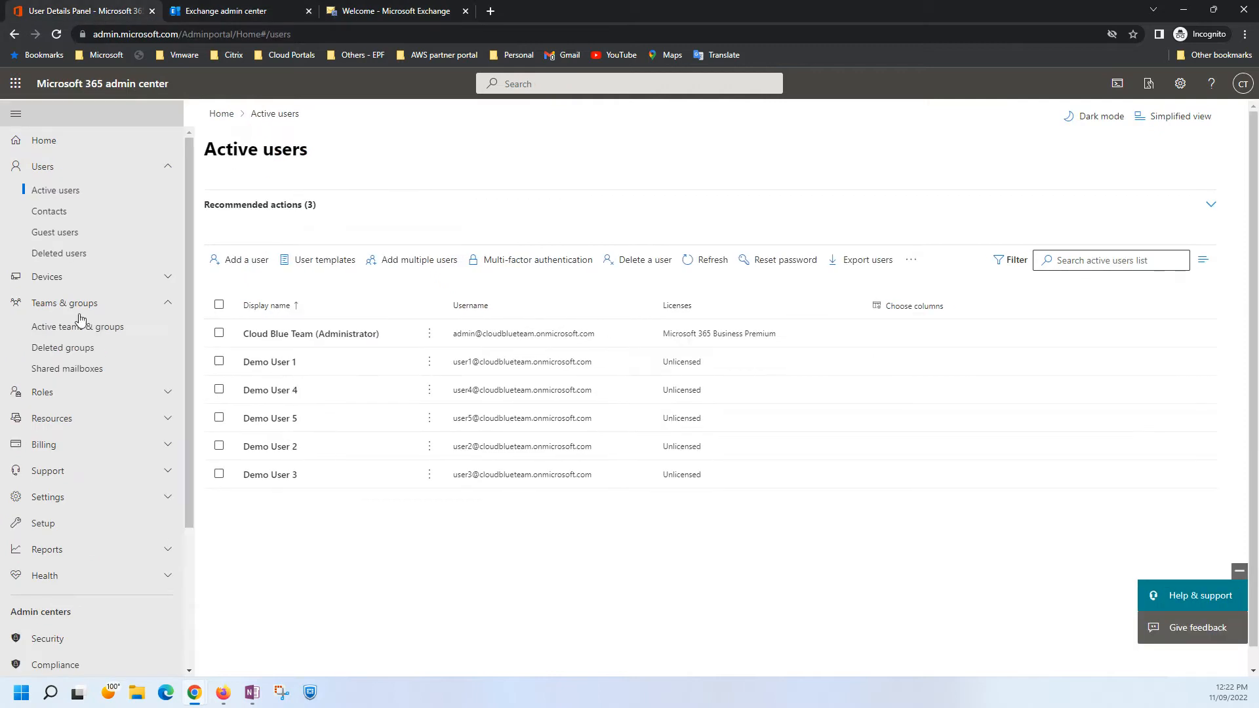
{"action": "scroll", "coordinate": [79, 426], "scroll_direction": "down", "scroll_amount": 5}
{"action": "left_click", "coordinate": [39, 522]}
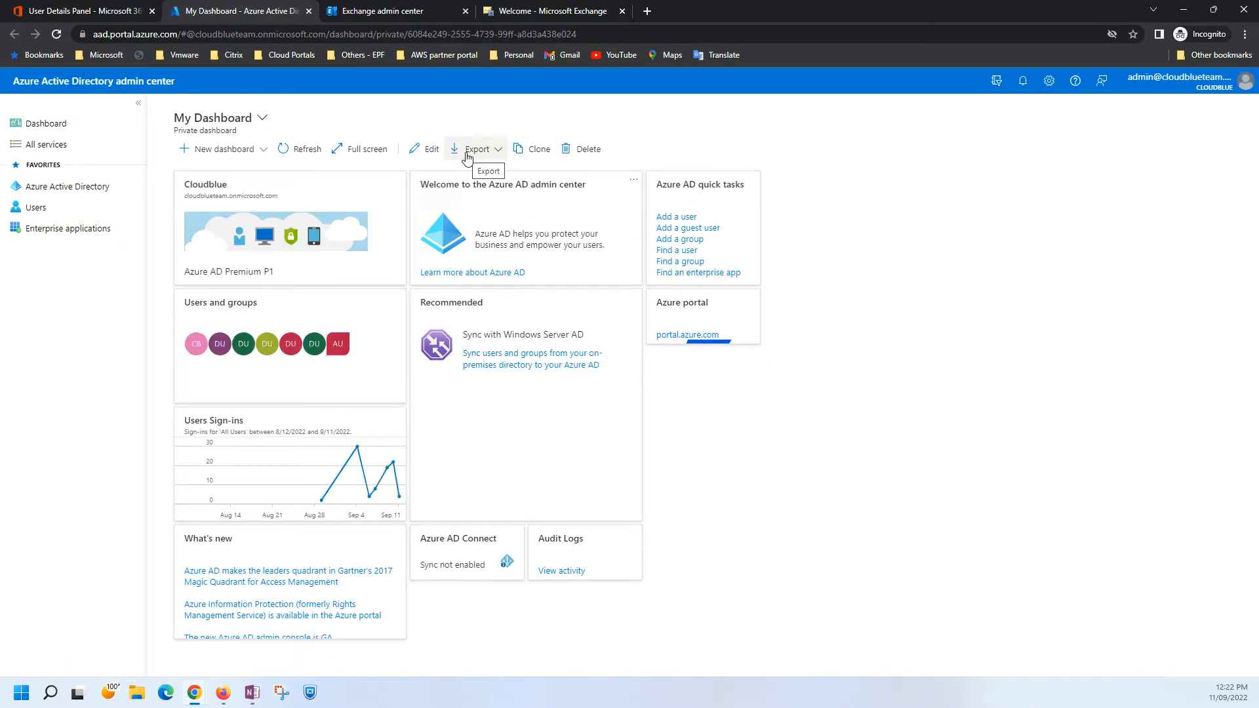
{"action": "left_click", "coordinate": [56, 189]}
{"action": "left_click", "coordinate": [56, 229]}
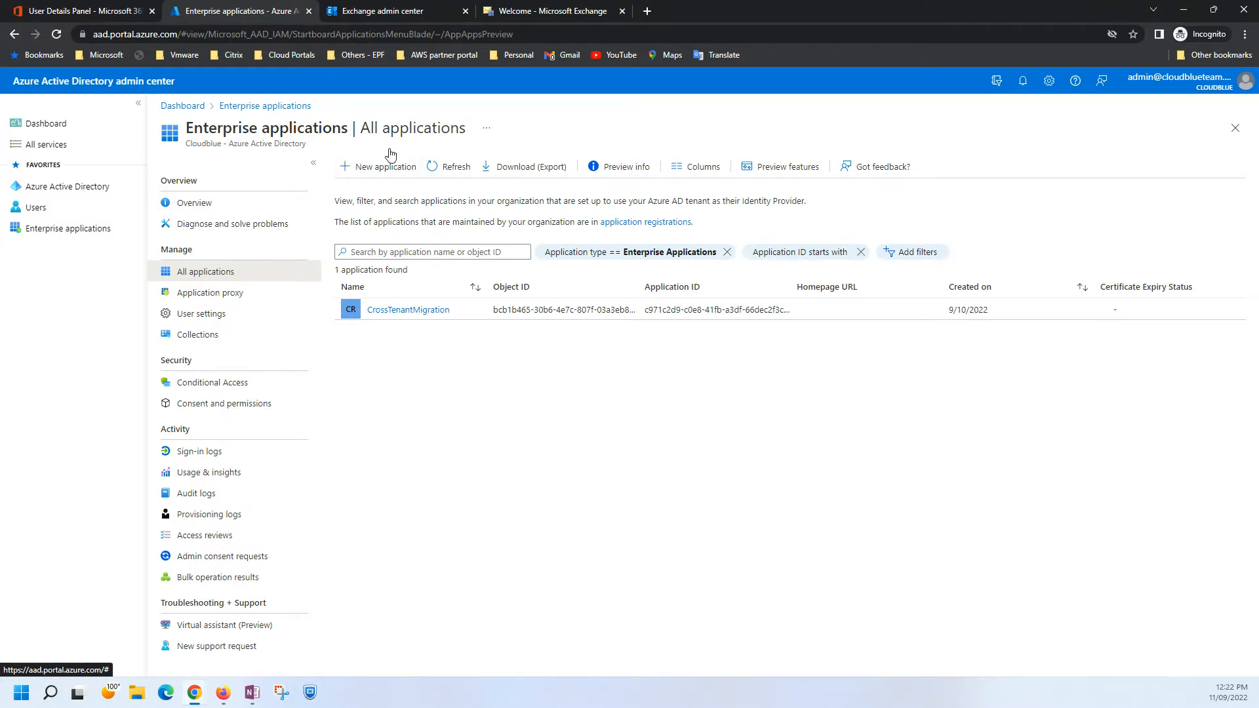
{"action": "left_click", "coordinate": [308, 11]}
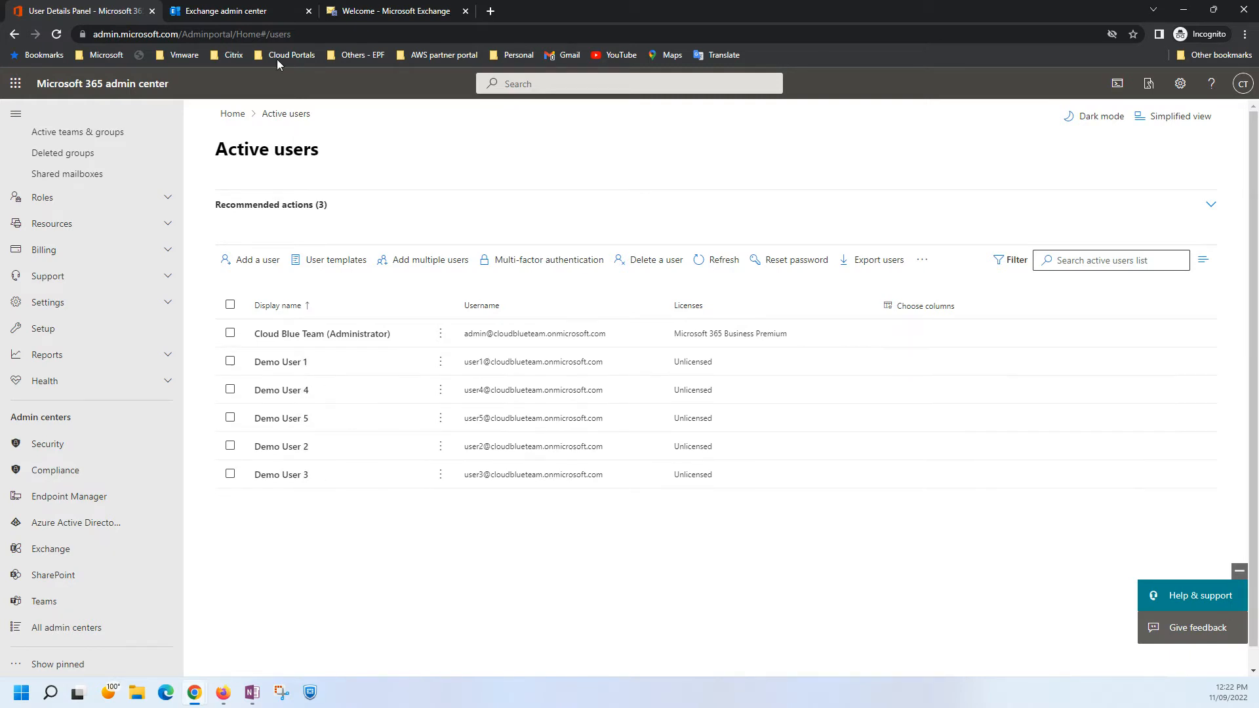
View the target tenant's contacts in both the new and the classic Exchange admin center.
{"action": "left_click", "coordinate": [244, 14]}
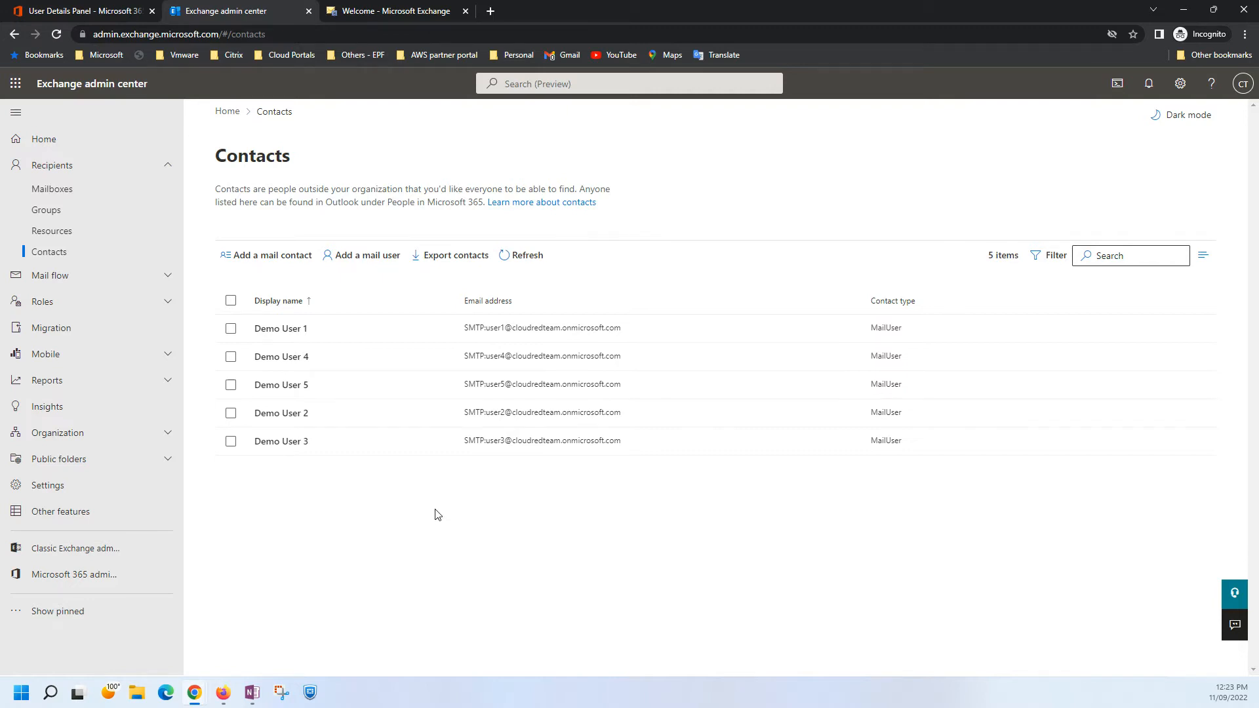
{"action": "left_click", "coordinate": [377, 13]}
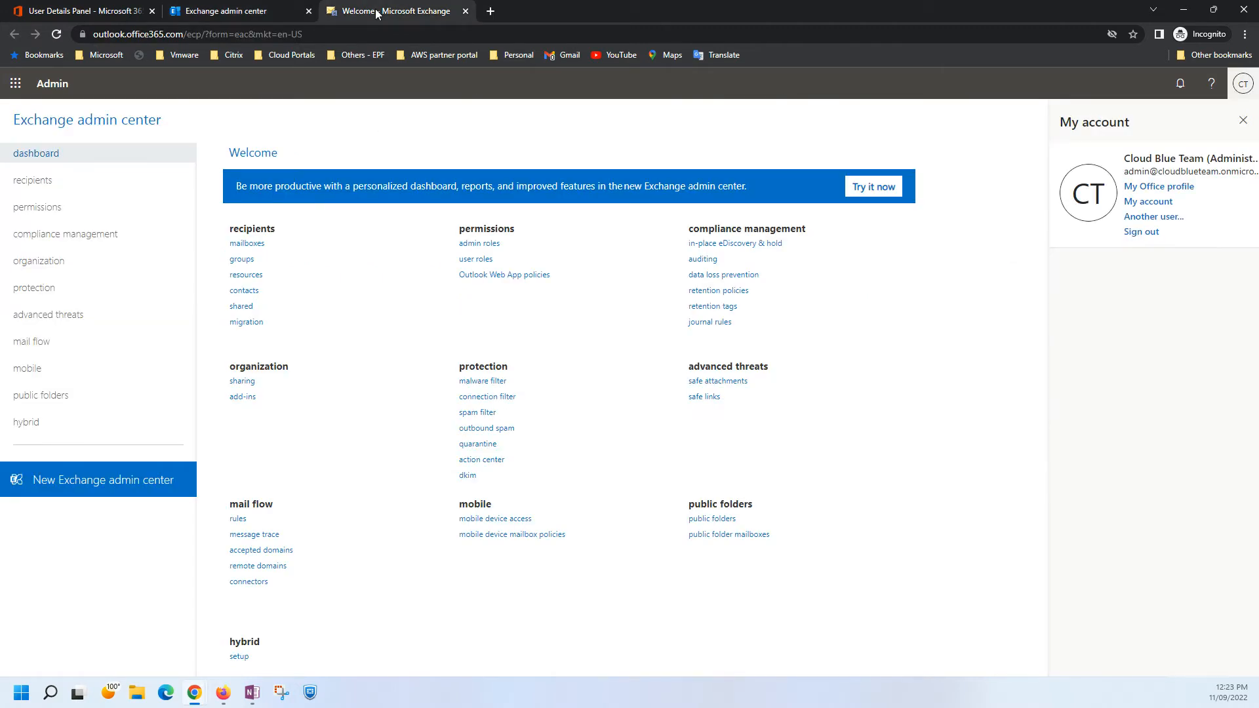
{"action": "left_click", "coordinate": [465, 11]}
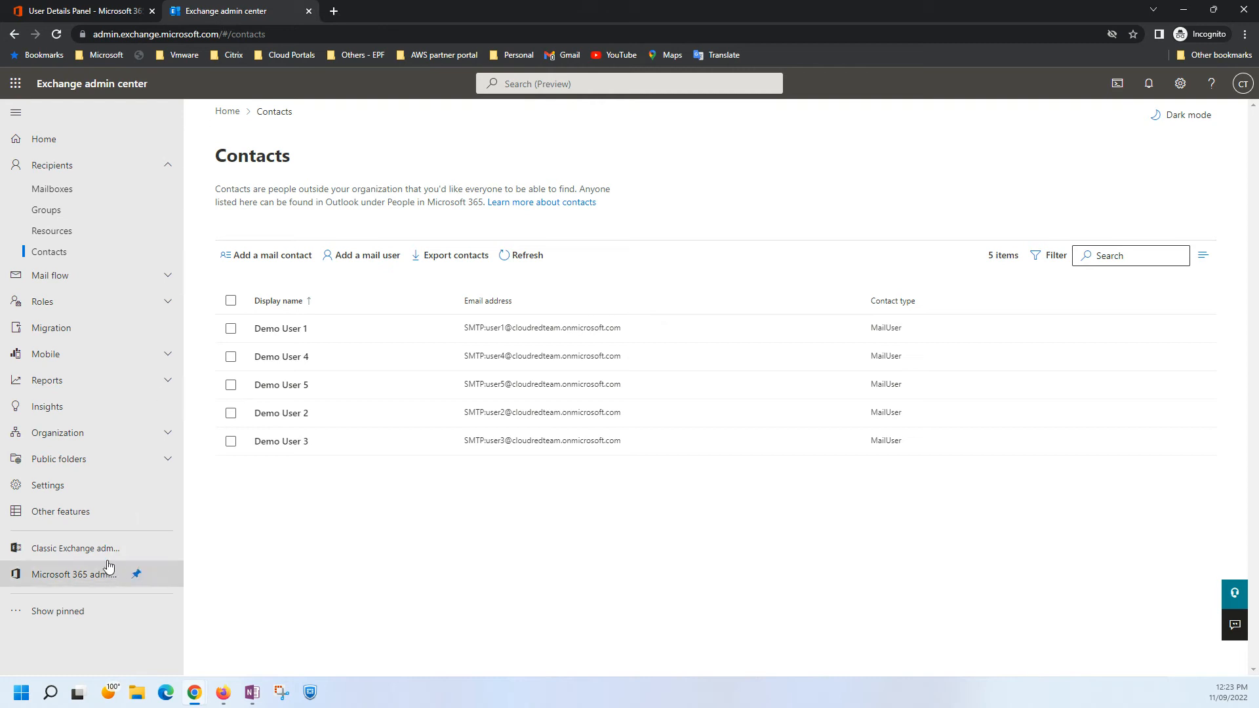
{"action": "left_click", "coordinate": [65, 548]}
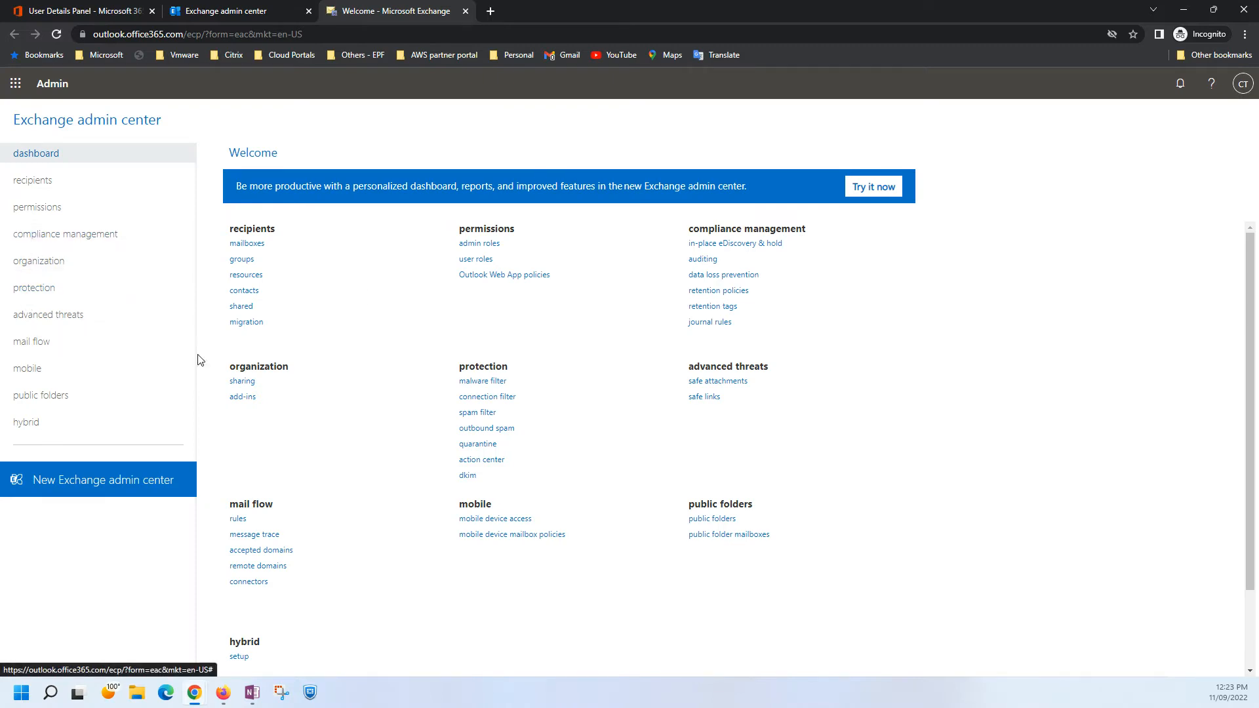
{"action": "left_click", "coordinate": [241, 293]}
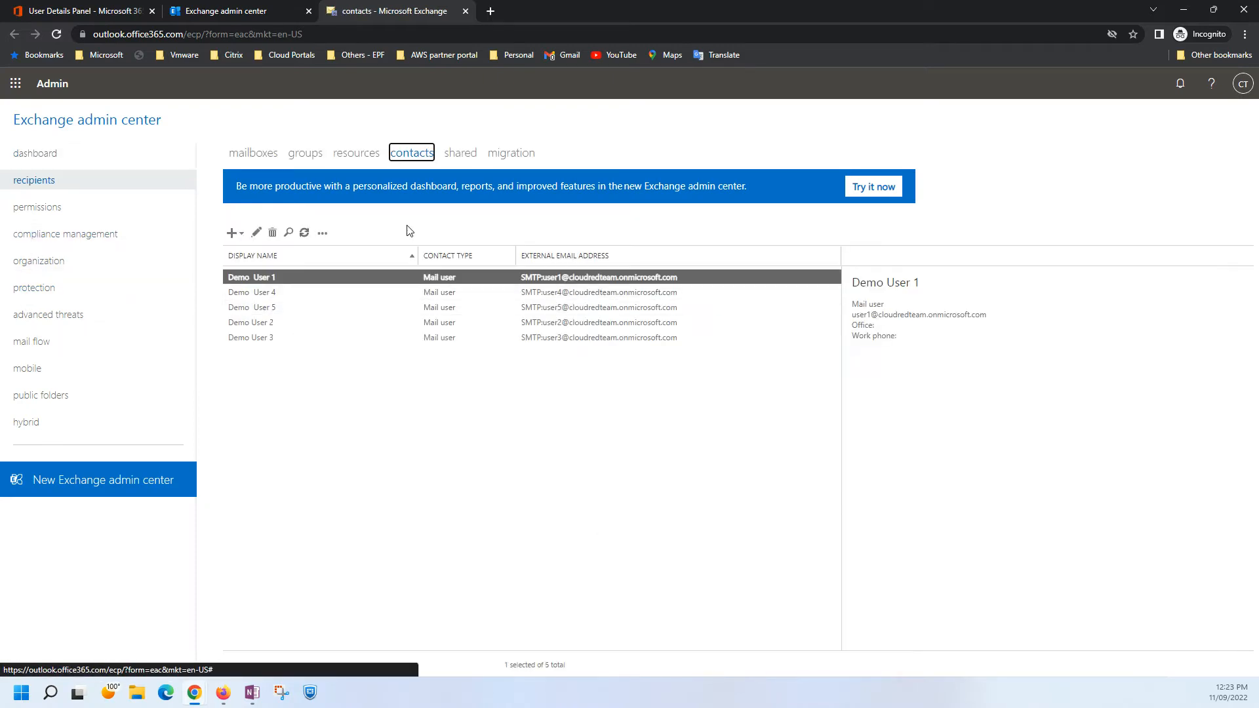
Examine the email addresses of the mail user Demo User 5 and close its properties without saving.
{"action": "double_click", "coordinate": [260, 311]}
{"action": "left_click", "coordinate": [446, 312]}
{"action": "left_click", "coordinate": [438, 296]}
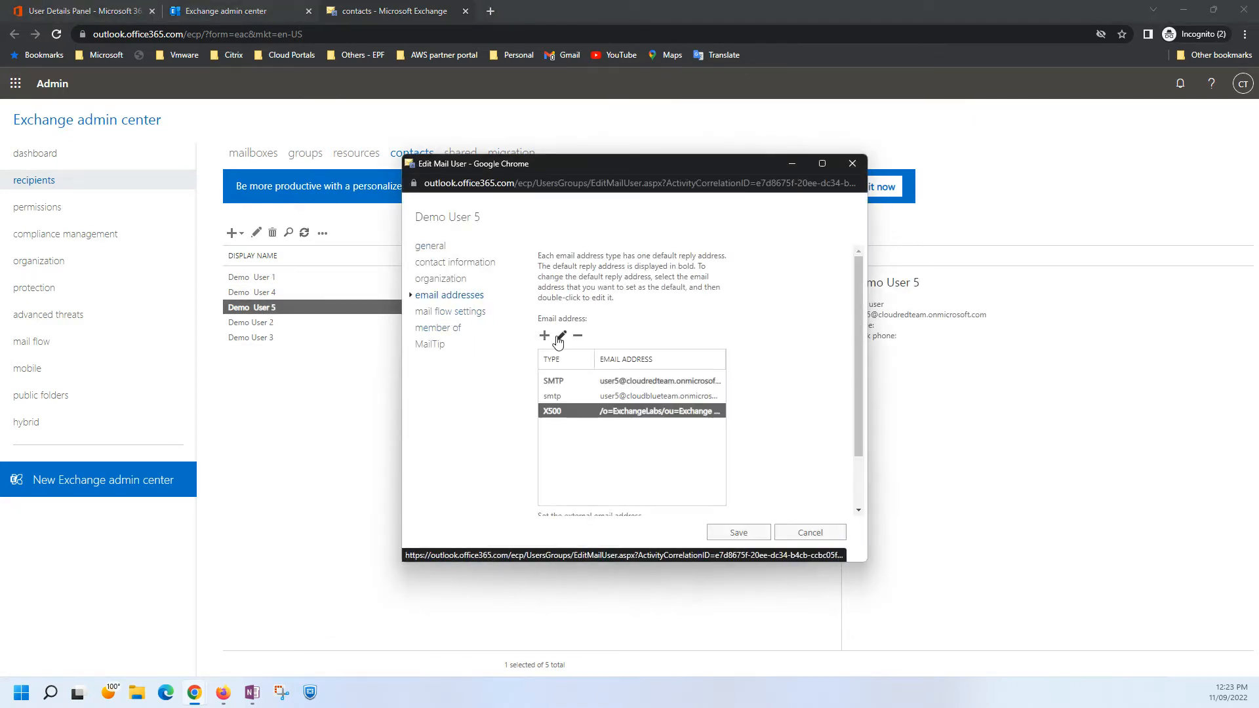
{"action": "left_click", "coordinate": [794, 533]}
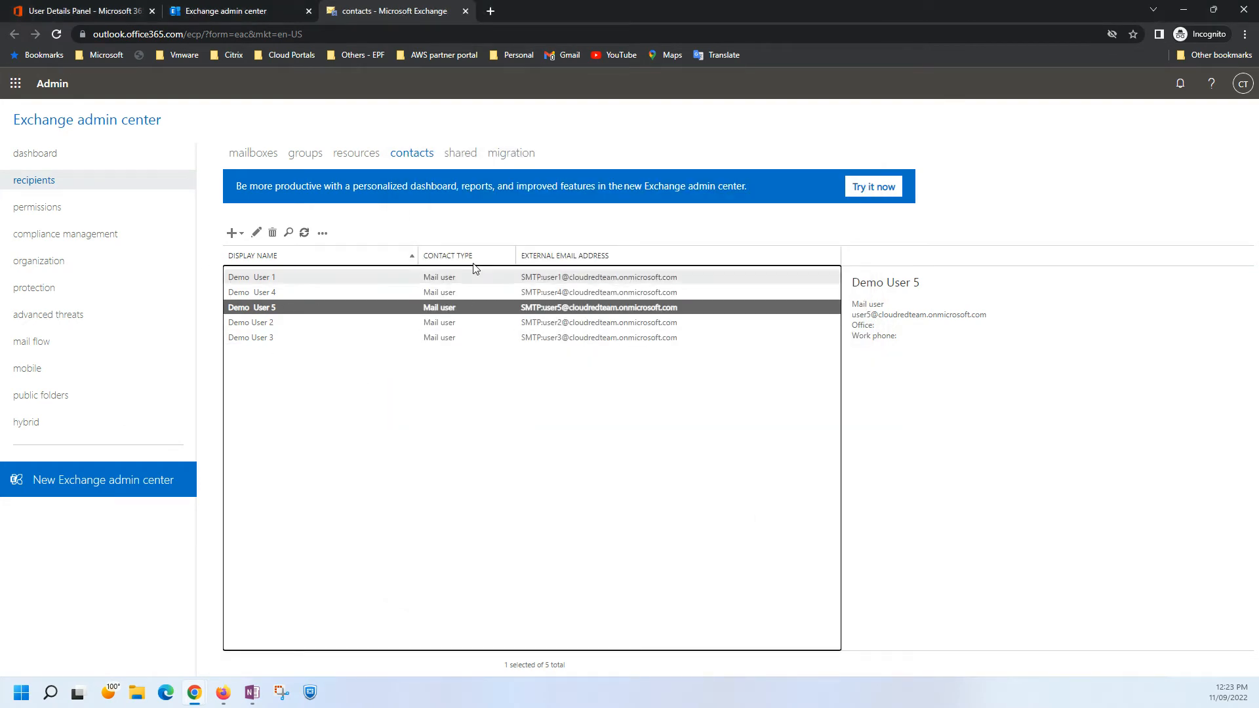
Review the target tenant's mailboxes in the classic Exchange admin center and close that page.
{"action": "left_click", "coordinate": [250, 154]}
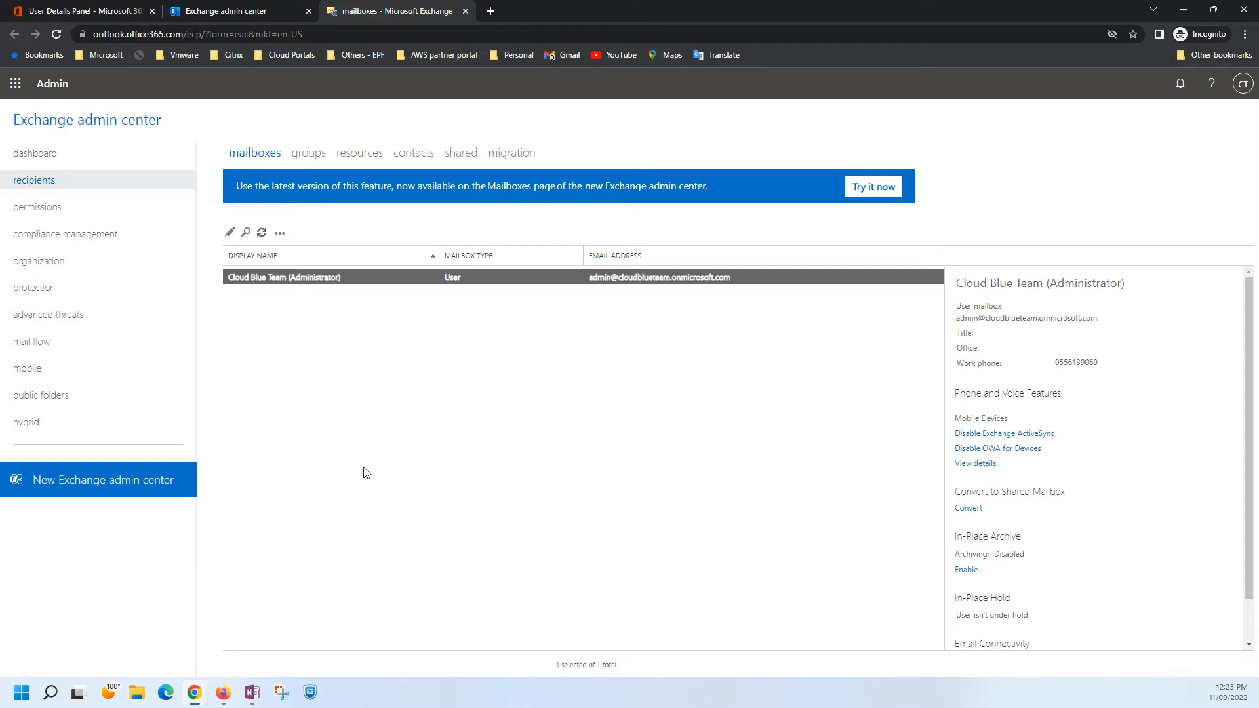
{"action": "left_click", "coordinate": [397, 446]}
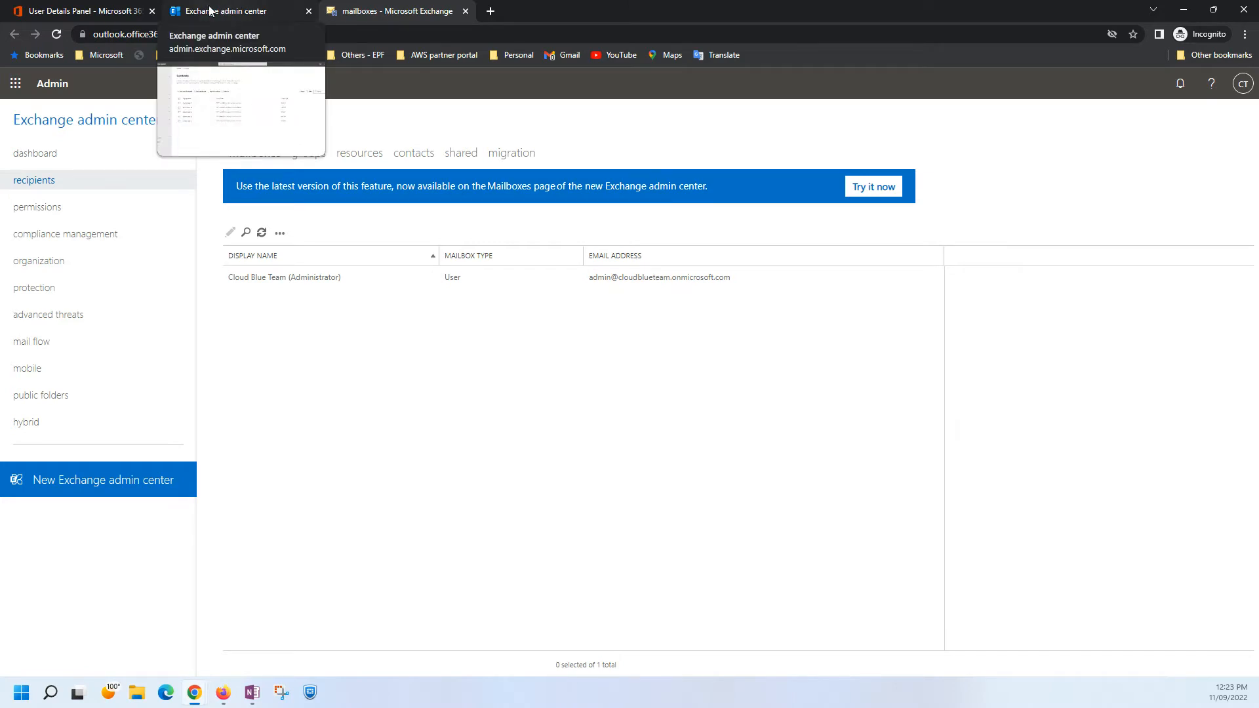
{"action": "left_click", "coordinate": [465, 12]}
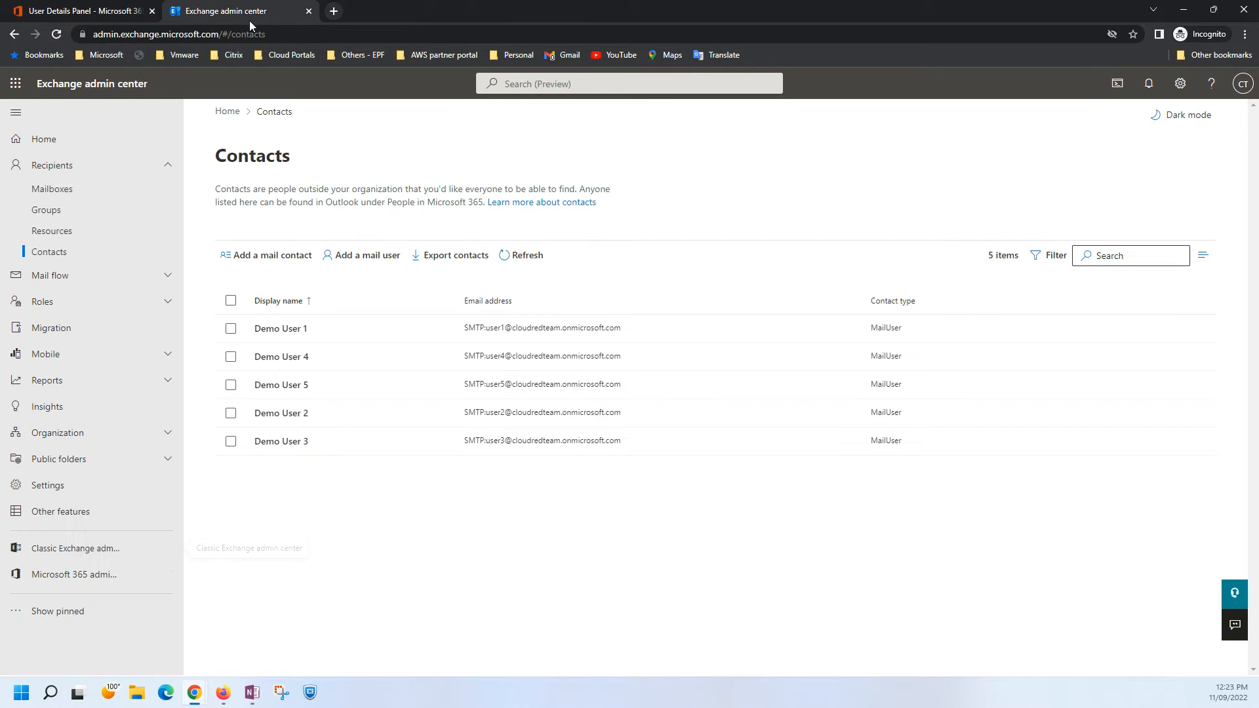
Open the migration batches page of the new Exchange admin center and check which account is signed in.
{"action": "left_click", "coordinate": [59, 332]}
{"action": "left_click", "coordinate": [1243, 83]}
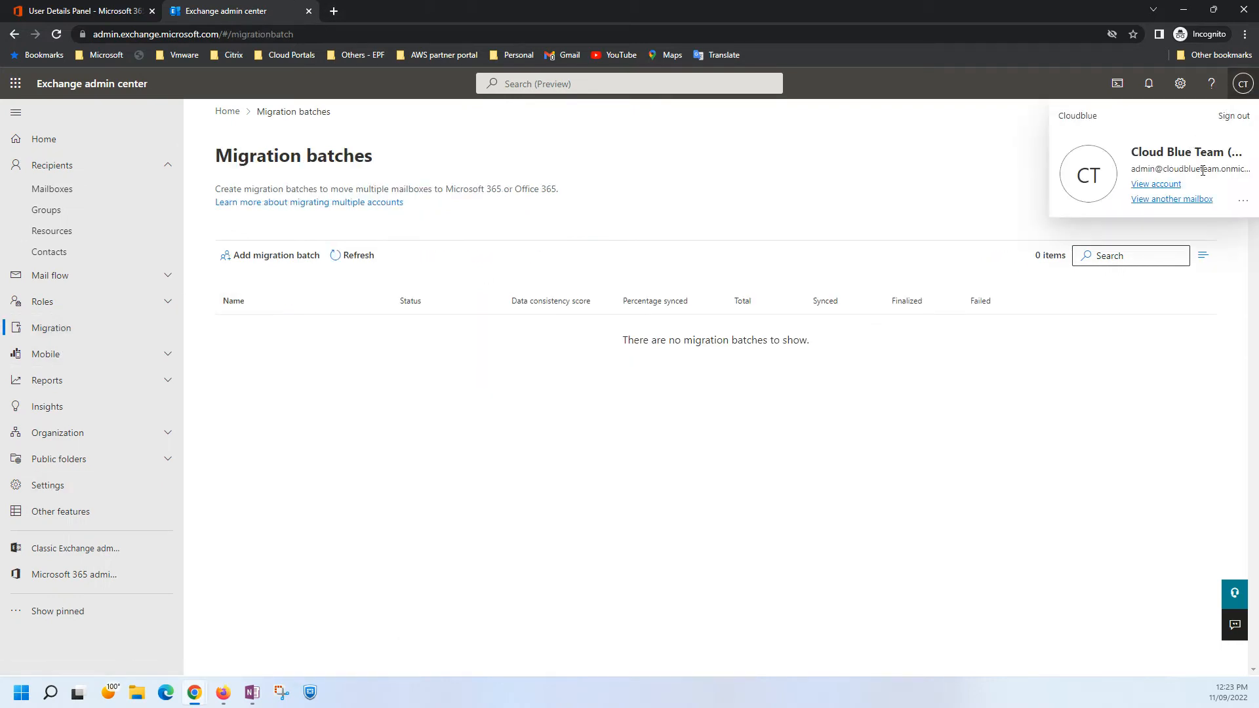
{"action": "left_click", "coordinate": [837, 174]}
Start a migration batch named Migration with the mailbox migration path Migration to Exchange Online.
{"action": "left_click", "coordinate": [261, 257]}
{"action": "left_click", "coordinate": [688, 249]}
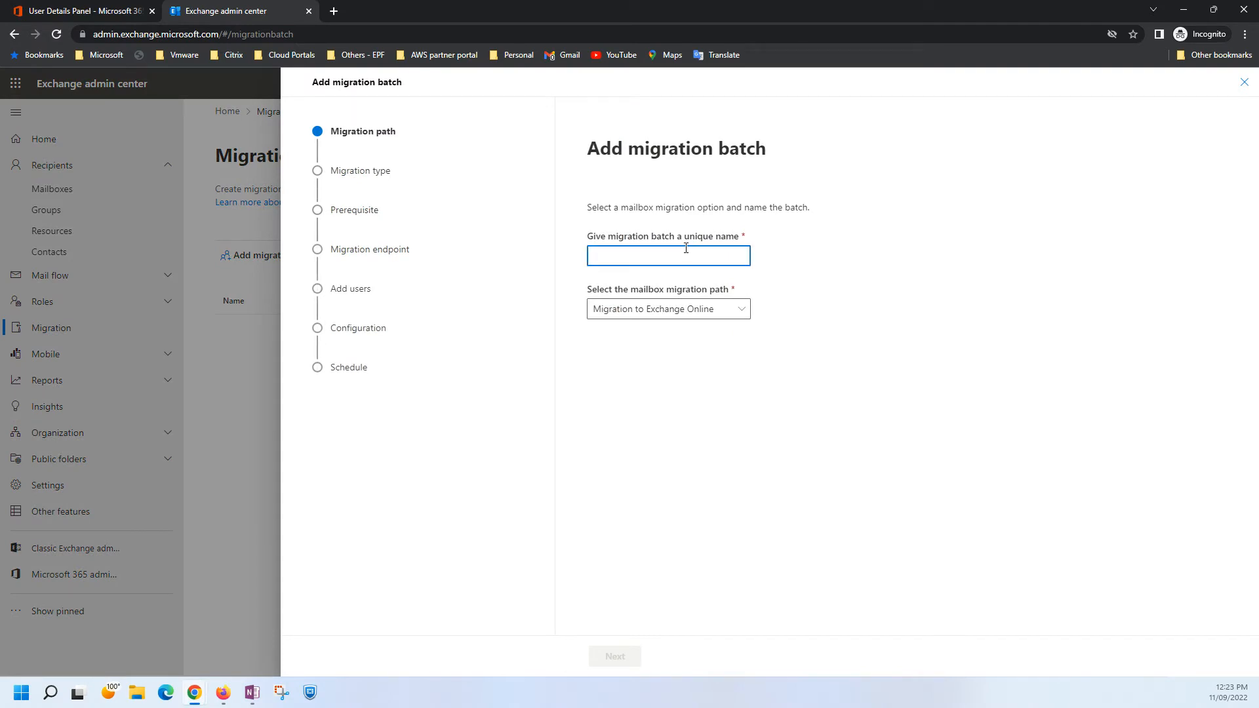
{"action": "type", "text": "Migrati"}
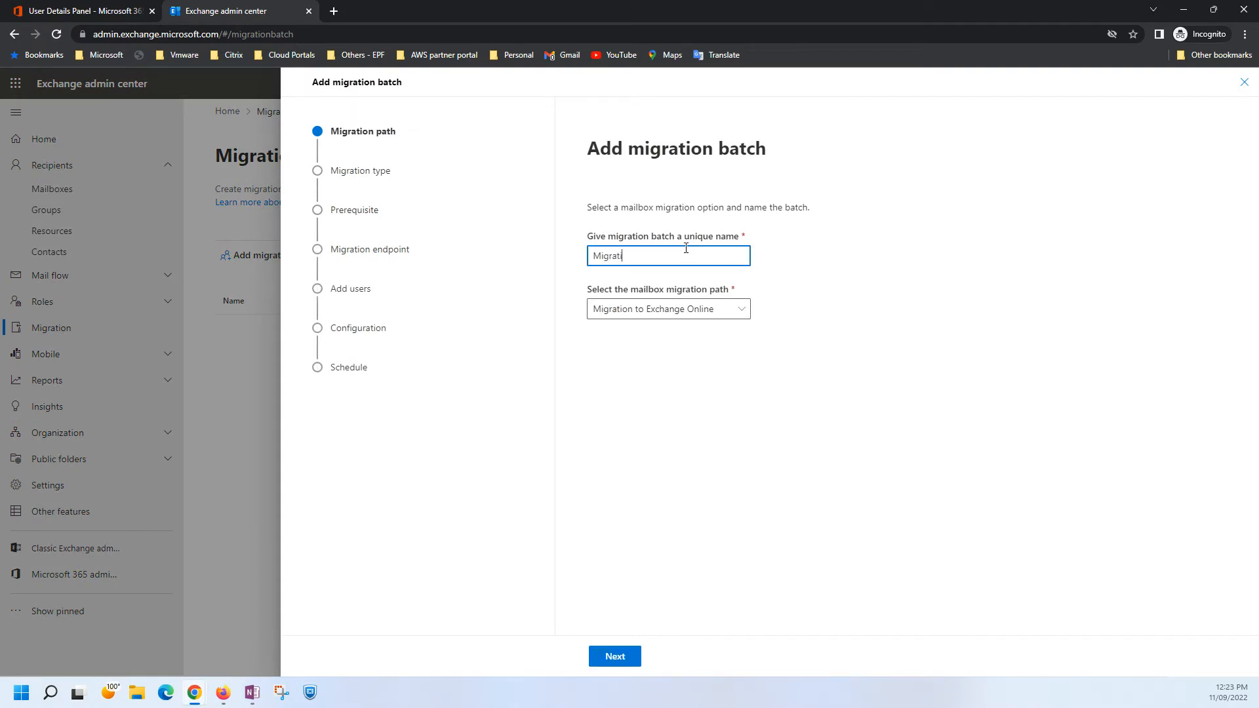
{"action": "type", "text": "on"}
{"action": "left_click", "coordinate": [655, 309]}
{"action": "left_click", "coordinate": [649, 331]}
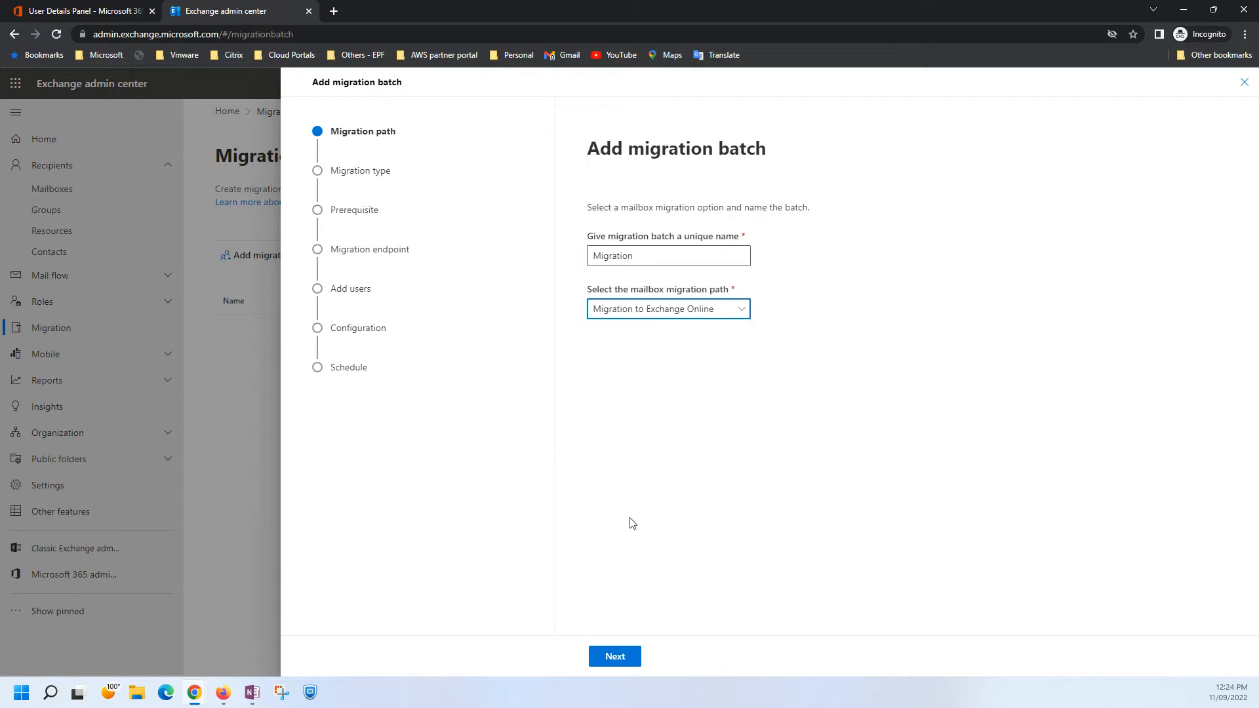
{"action": "left_click", "coordinate": [631, 656]}
Choose Cross tenant migration as the batch's migration type and proceed past its prerequisites.
{"action": "left_click", "coordinate": [716, 284]}
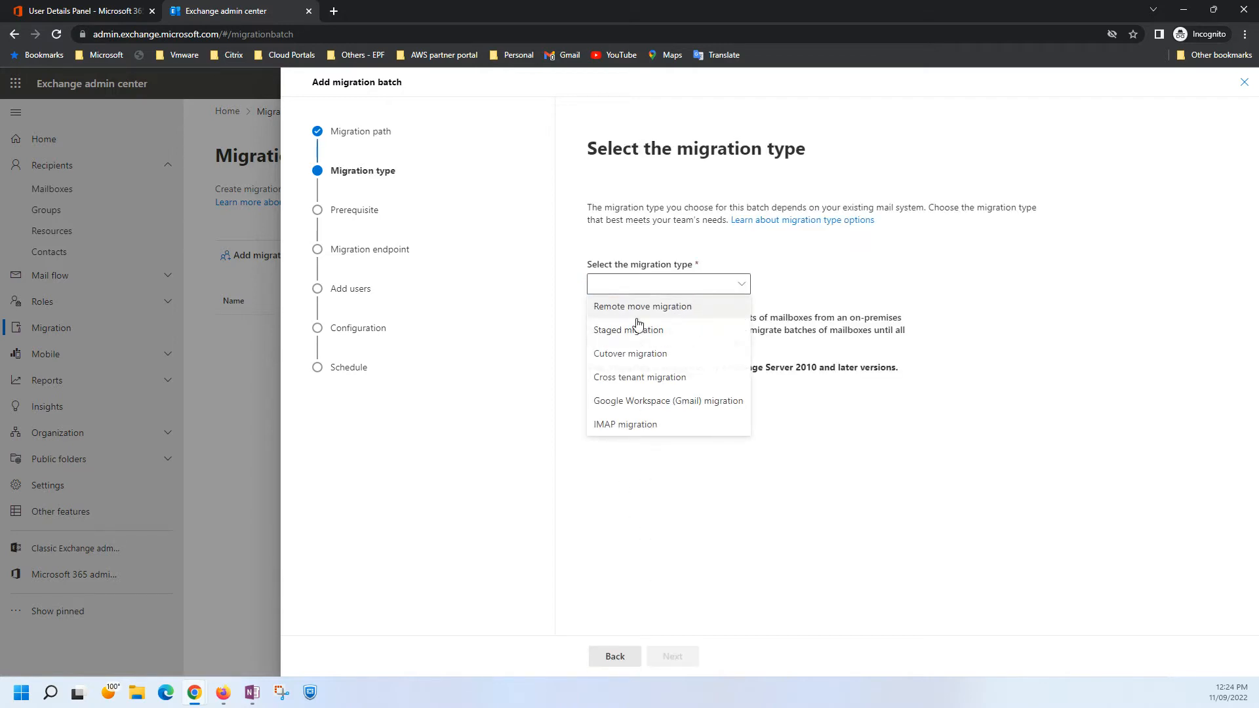
{"action": "left_click", "coordinate": [621, 382]}
{"action": "left_click", "coordinate": [673, 658]}
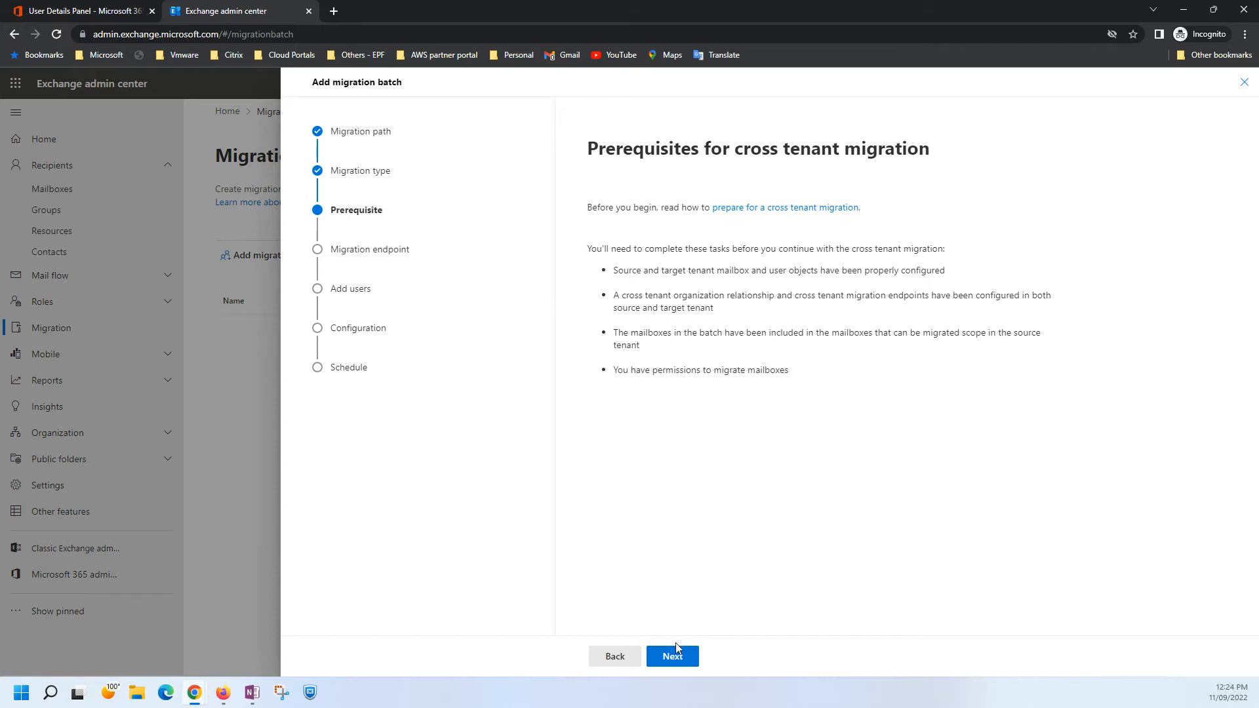
{"action": "left_click", "coordinate": [675, 649]}
Look at the selectable migration endpoints and abandon the new migration batch.
{"action": "left_click", "coordinate": [750, 293]}
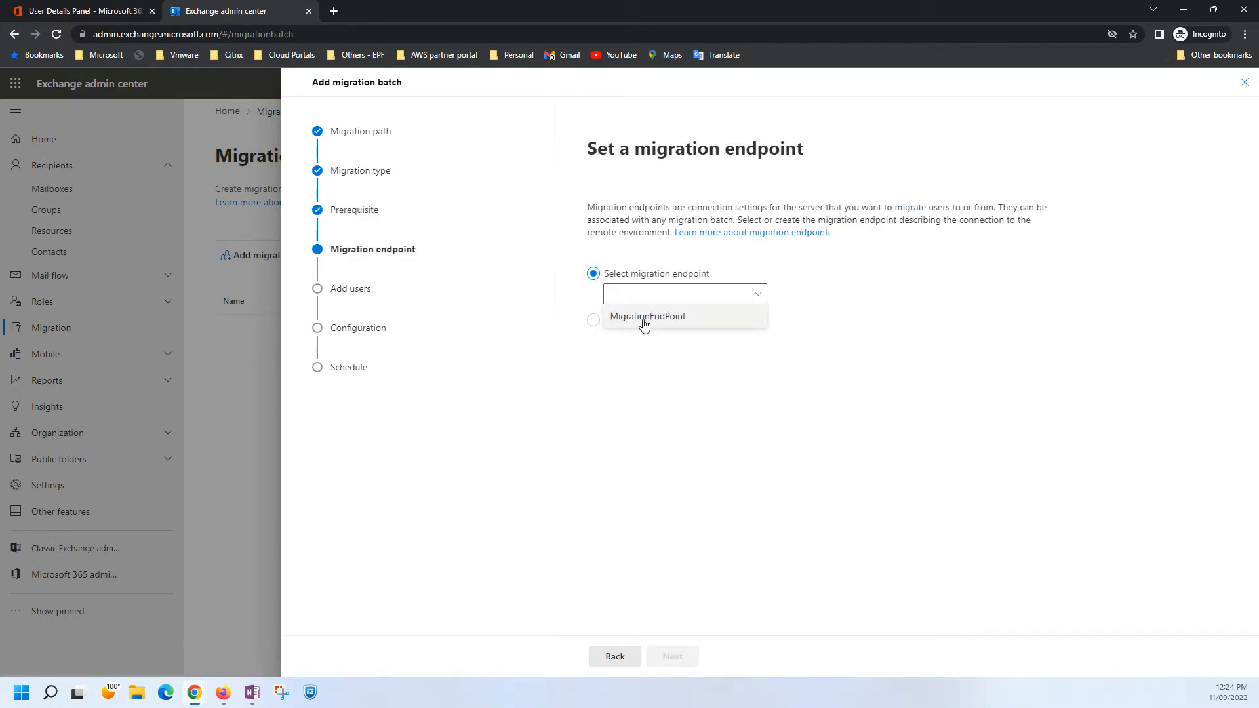
{"action": "left_click", "coordinate": [637, 417]}
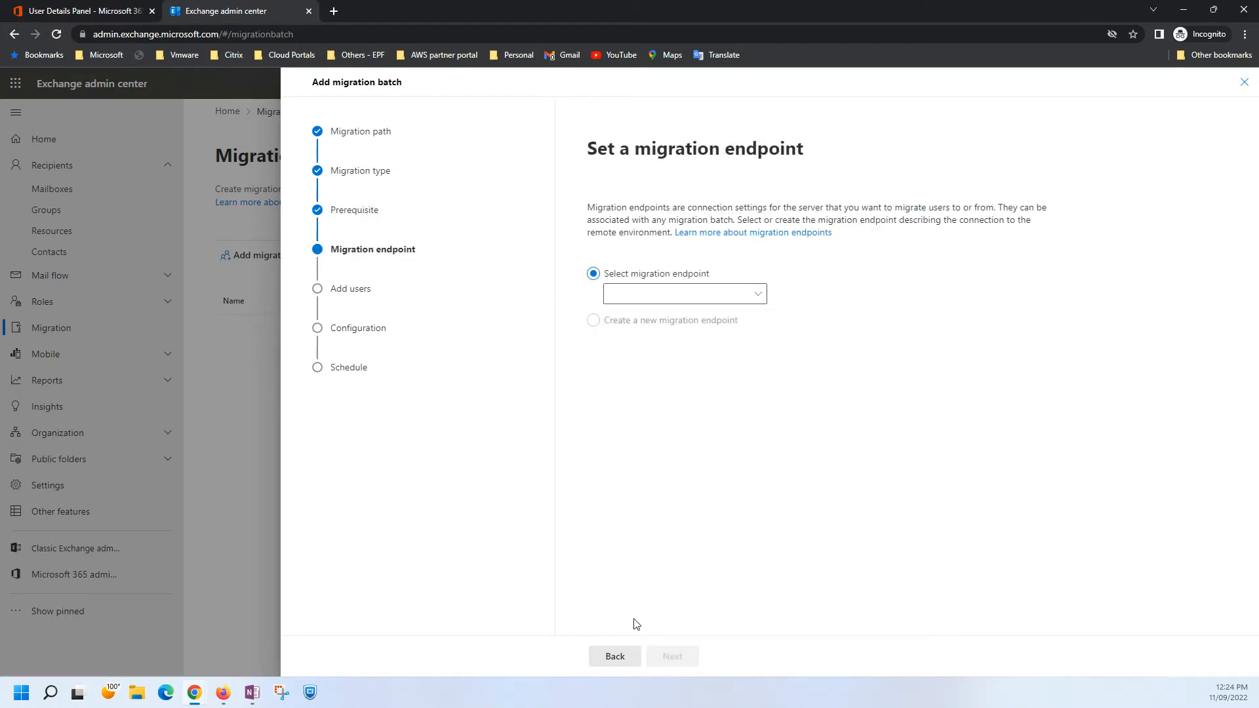
{"action": "left_click", "coordinate": [1245, 84]}
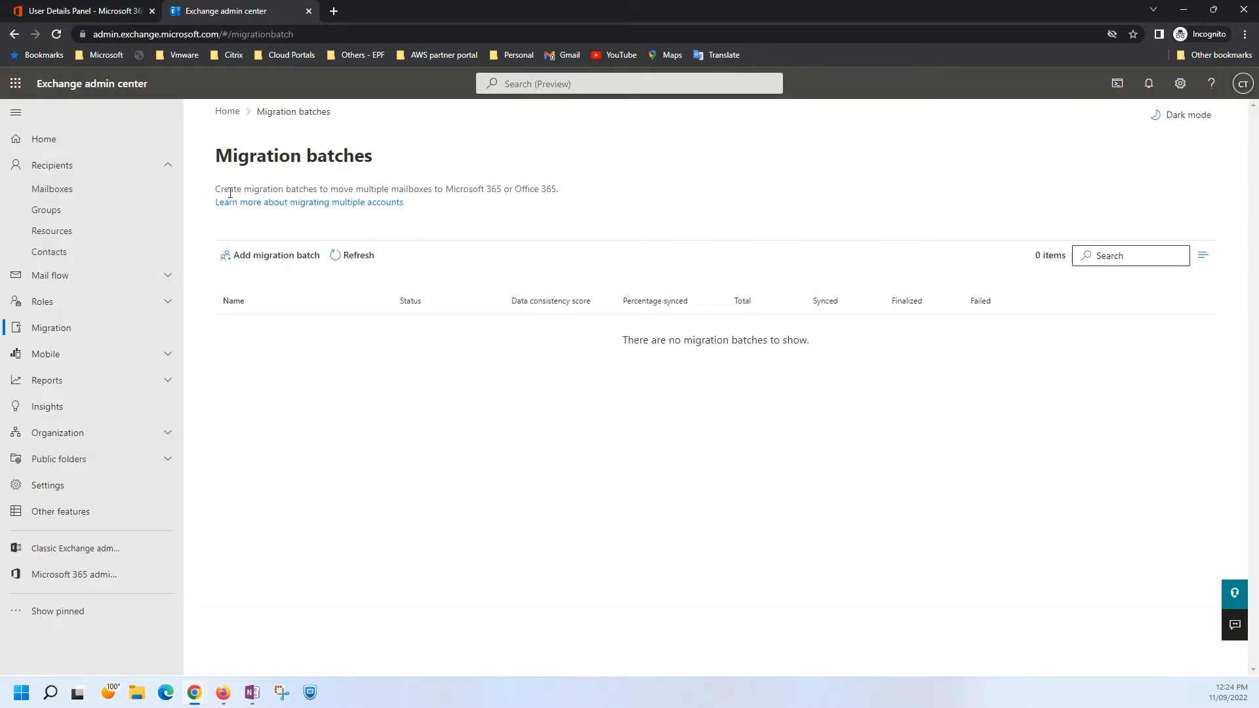
Try to assign an additional Microsoft 365 Business Premium license to Demo Users 1 through 5 together.
{"action": "left_click", "coordinate": [63, 14]}
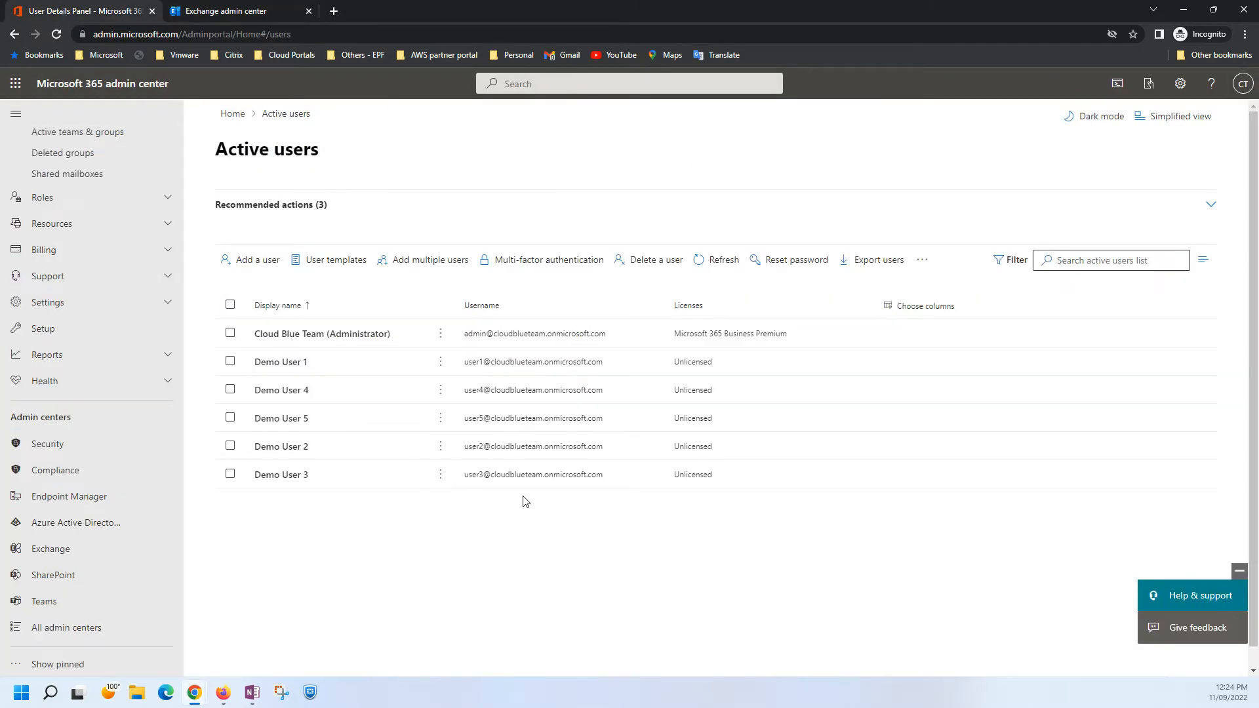
{"action": "left_click", "coordinate": [230, 361]}
{"action": "left_click", "coordinate": [230, 389]}
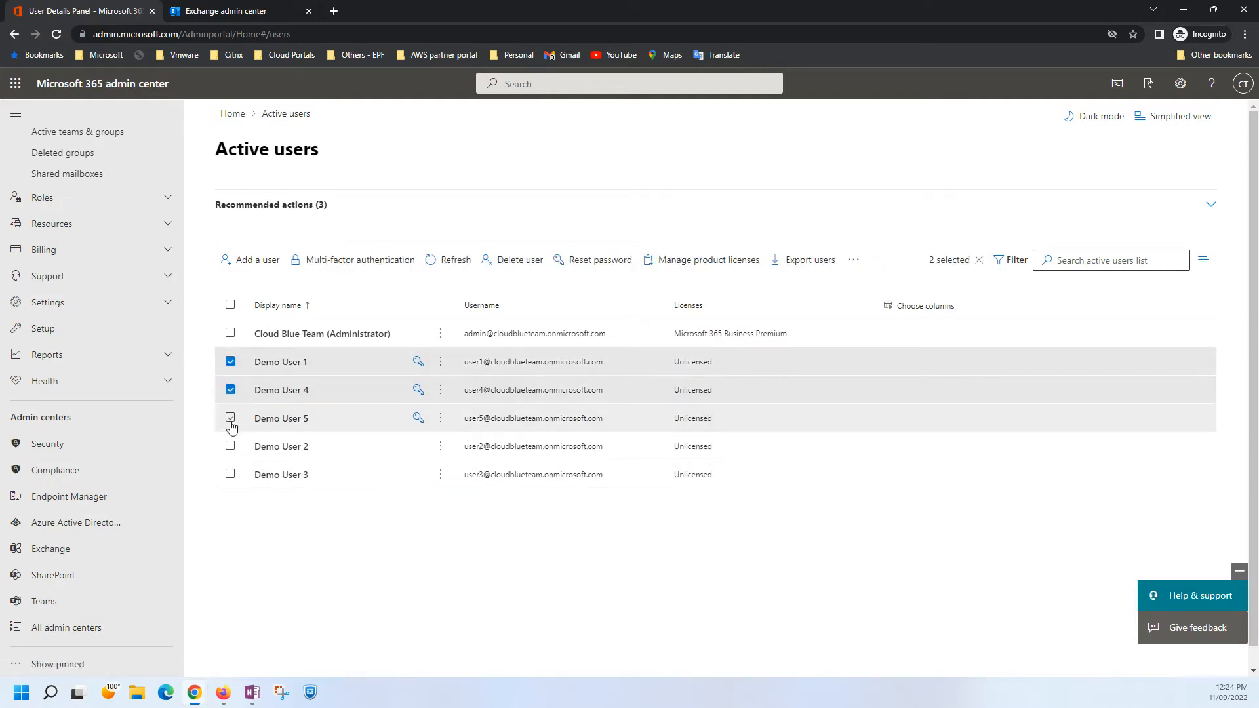
{"action": "left_click", "coordinate": [230, 418]}
{"action": "left_click", "coordinate": [230, 445]}
{"action": "left_click", "coordinate": [230, 474]}
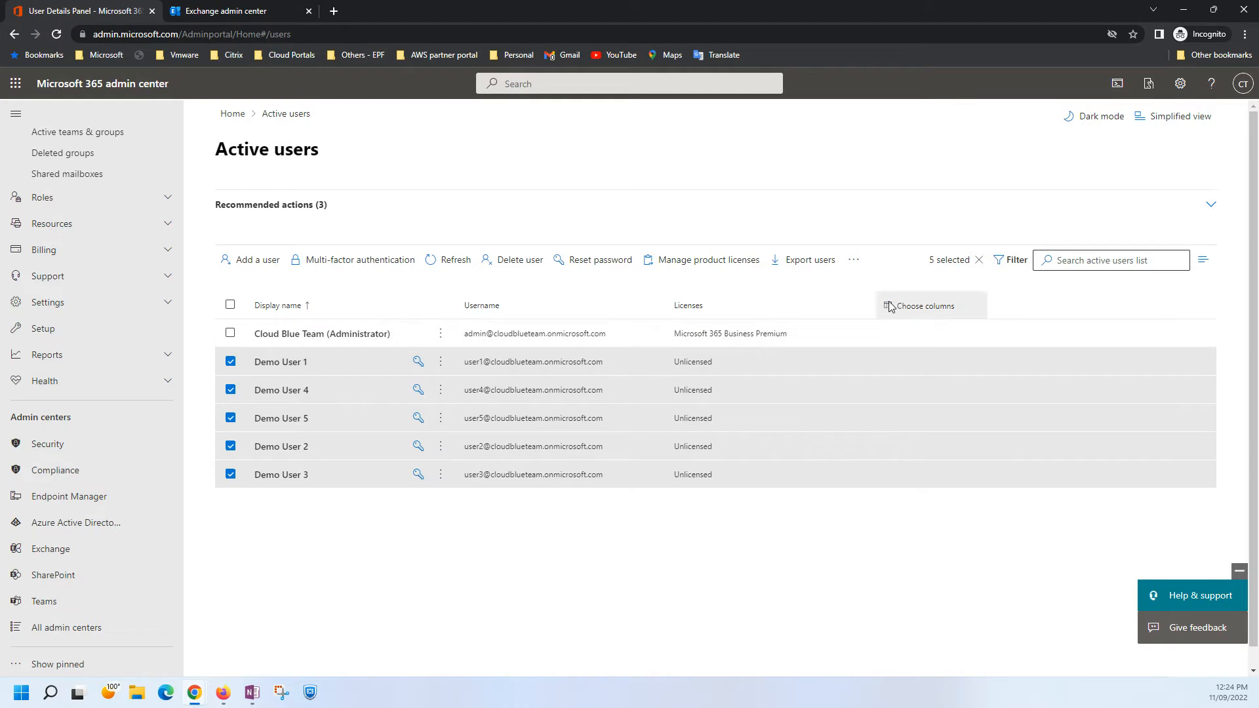
{"action": "left_click", "coordinate": [700, 272]}
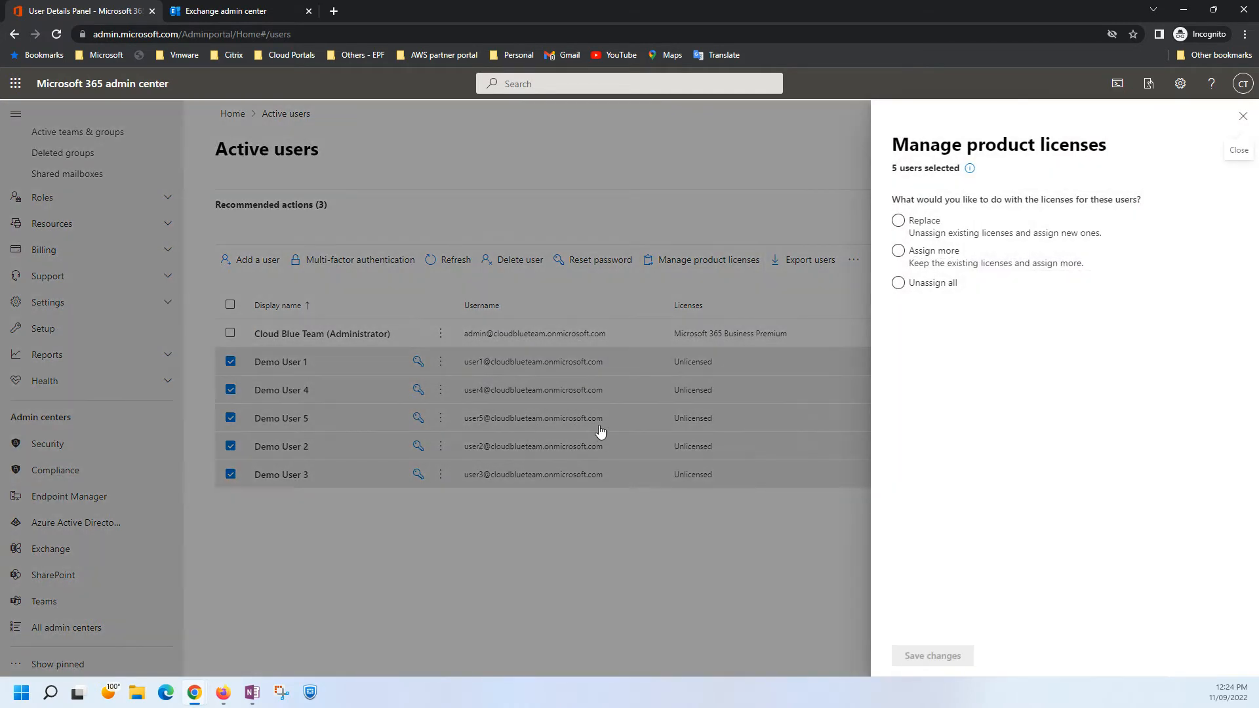
{"action": "left_click", "coordinate": [899, 251]}
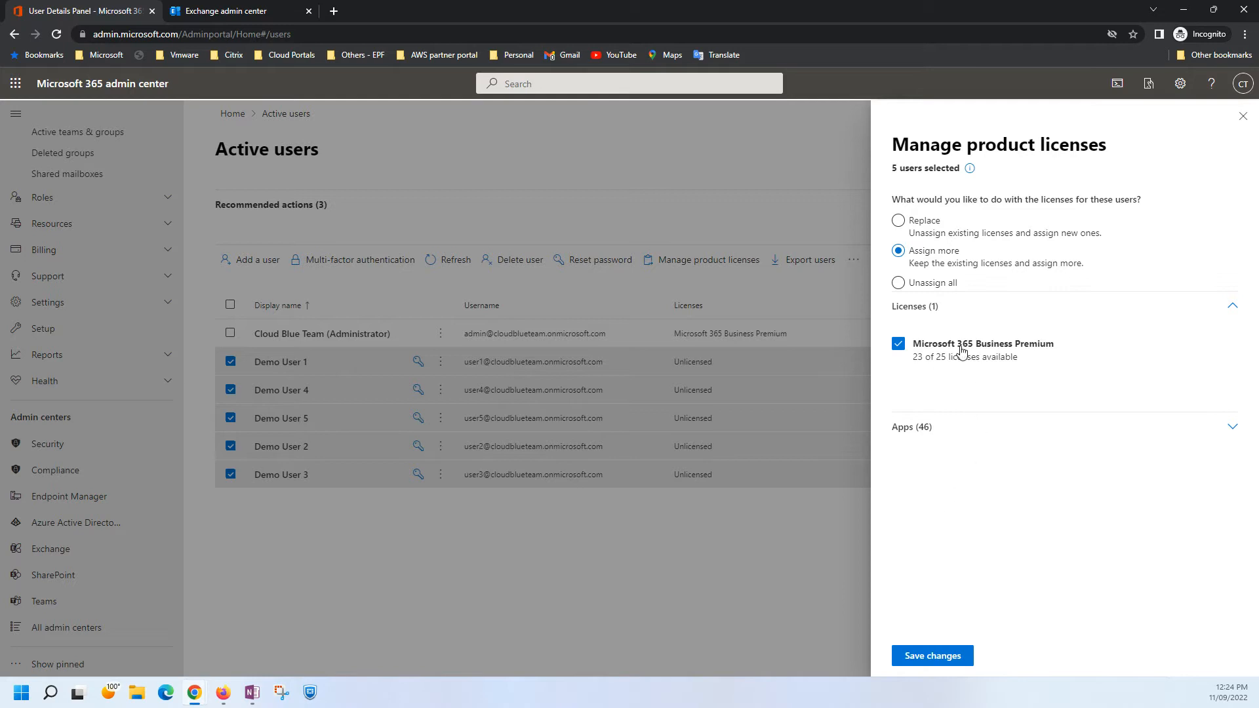
{"action": "left_click", "coordinate": [929, 656]}
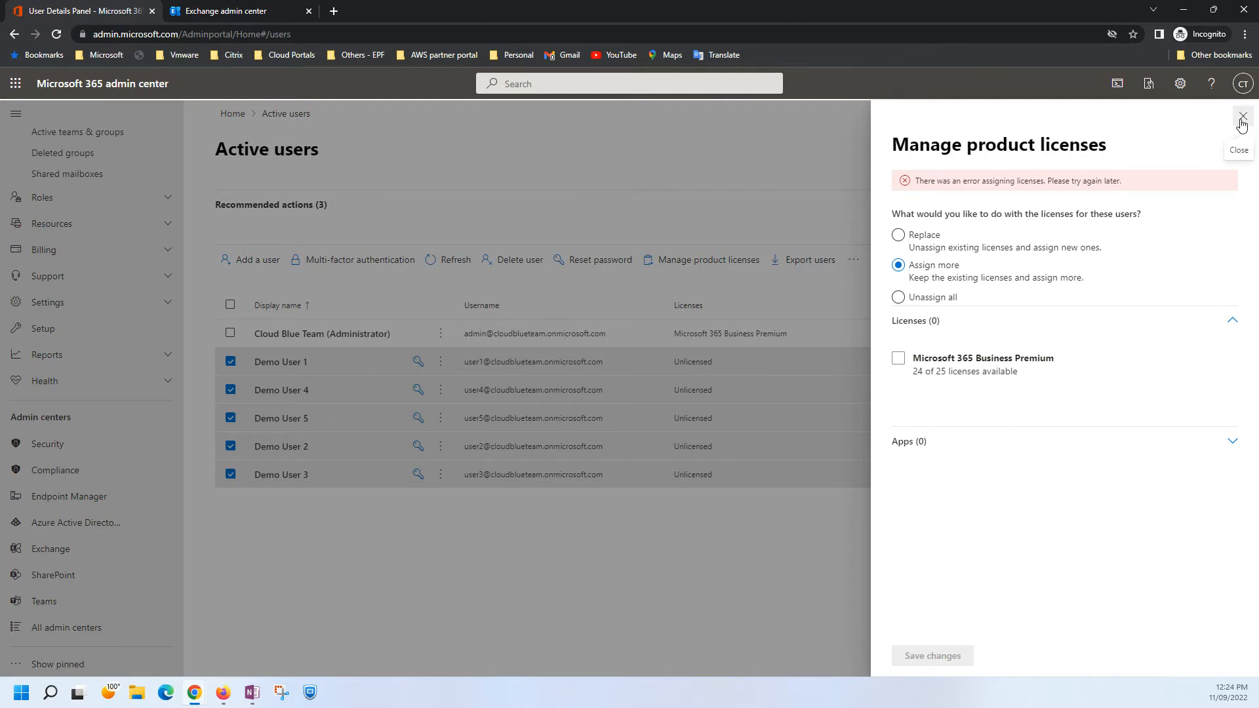
Replace the licenses of the five selected demo users with Microsoft 365 Business Premium and finish the license dialog.
{"action": "left_click", "coordinate": [898, 235]}
{"action": "left_click", "coordinate": [898, 358]}
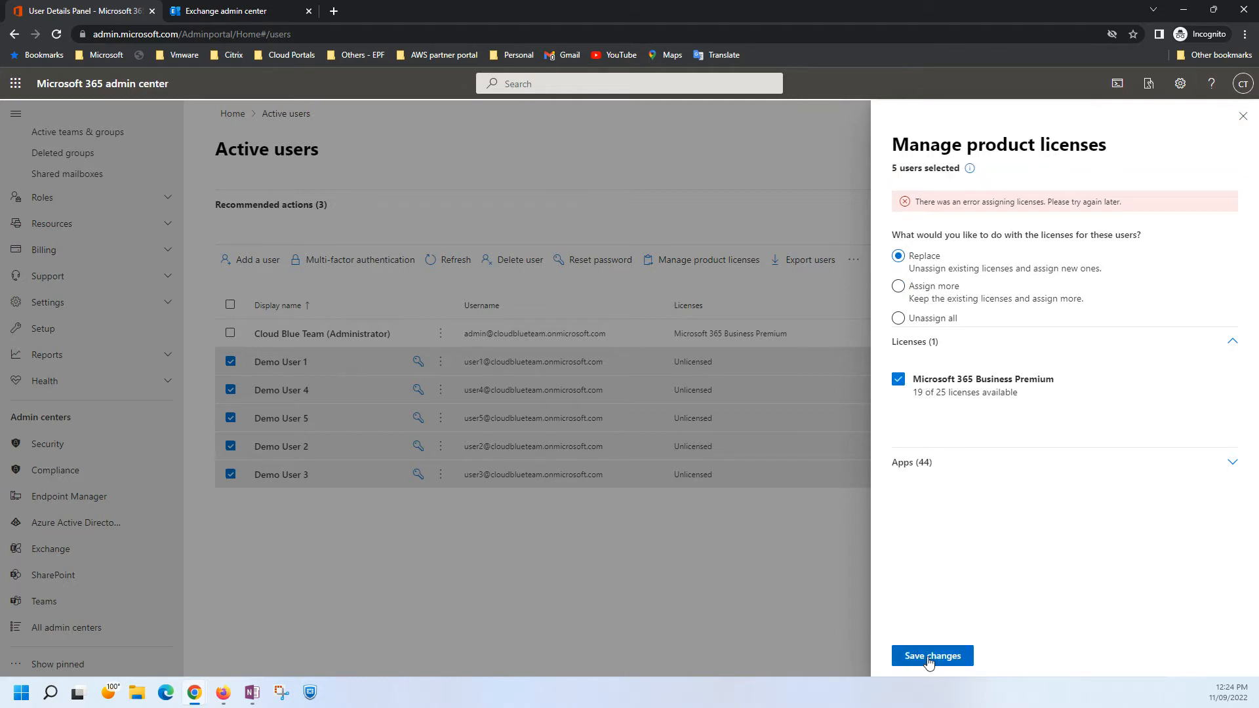
{"action": "left_click", "coordinate": [927, 657]}
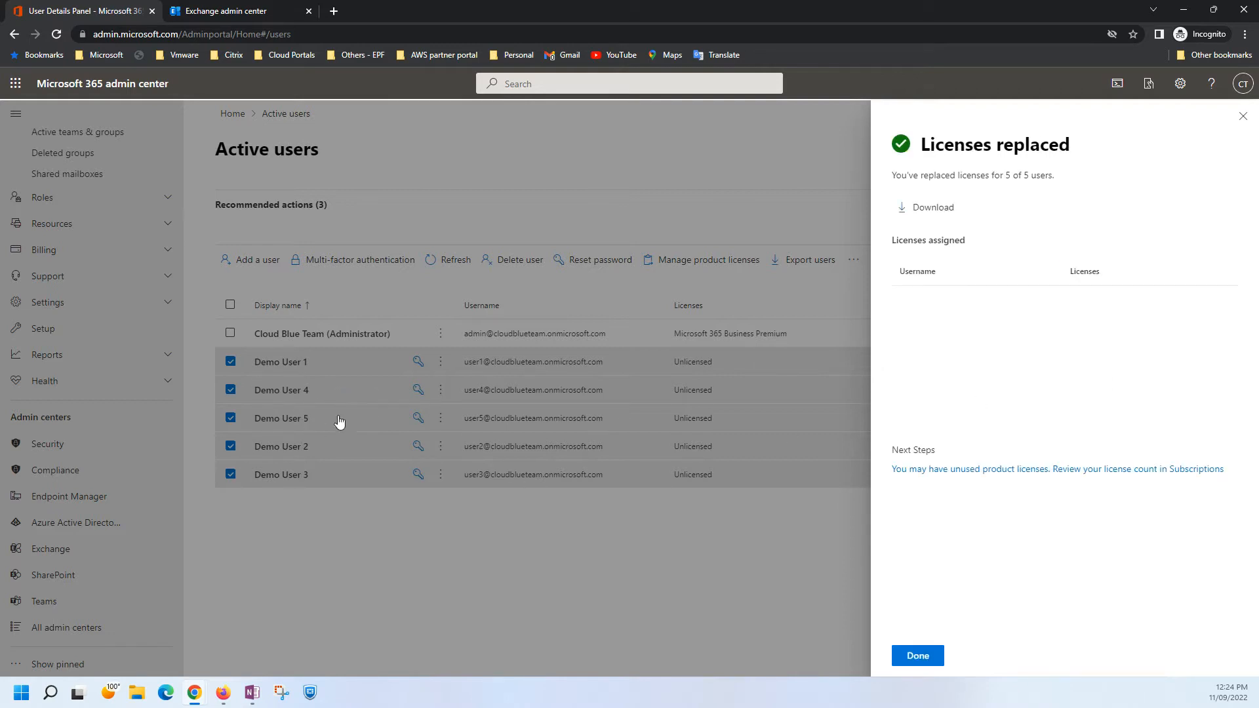
{"action": "left_click", "coordinate": [911, 657]}
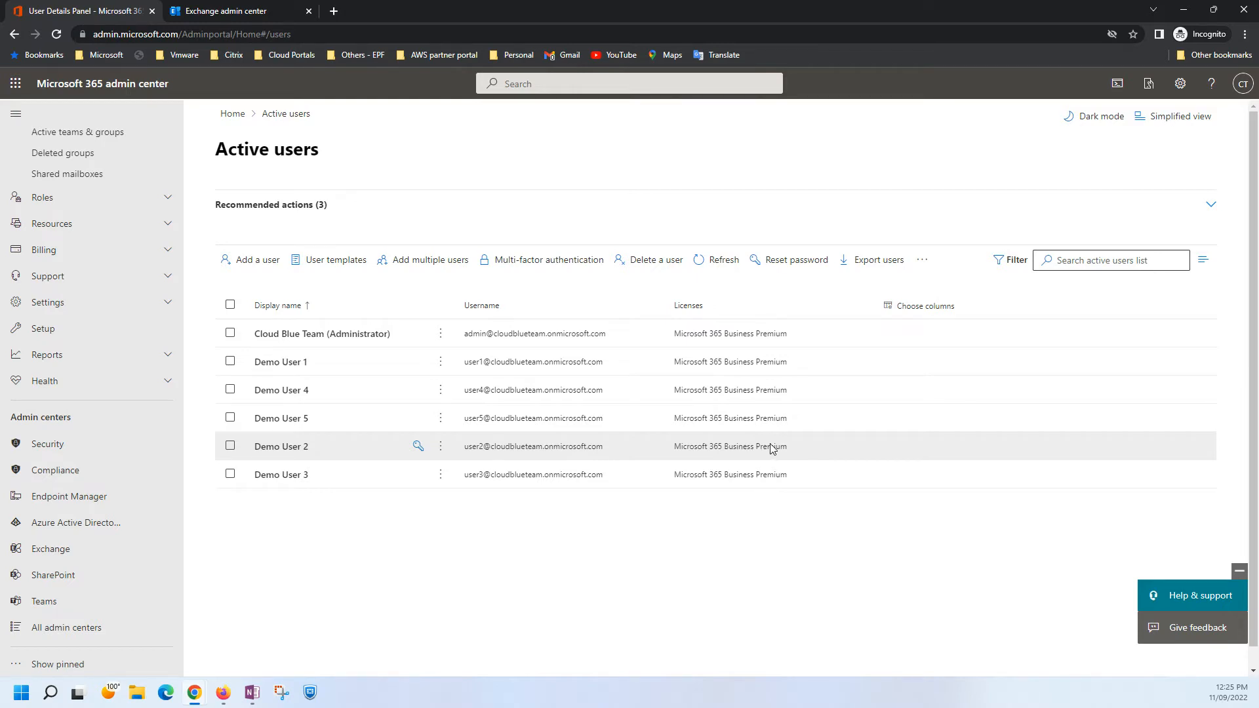
{"action": "left_click", "coordinate": [220, 11]}
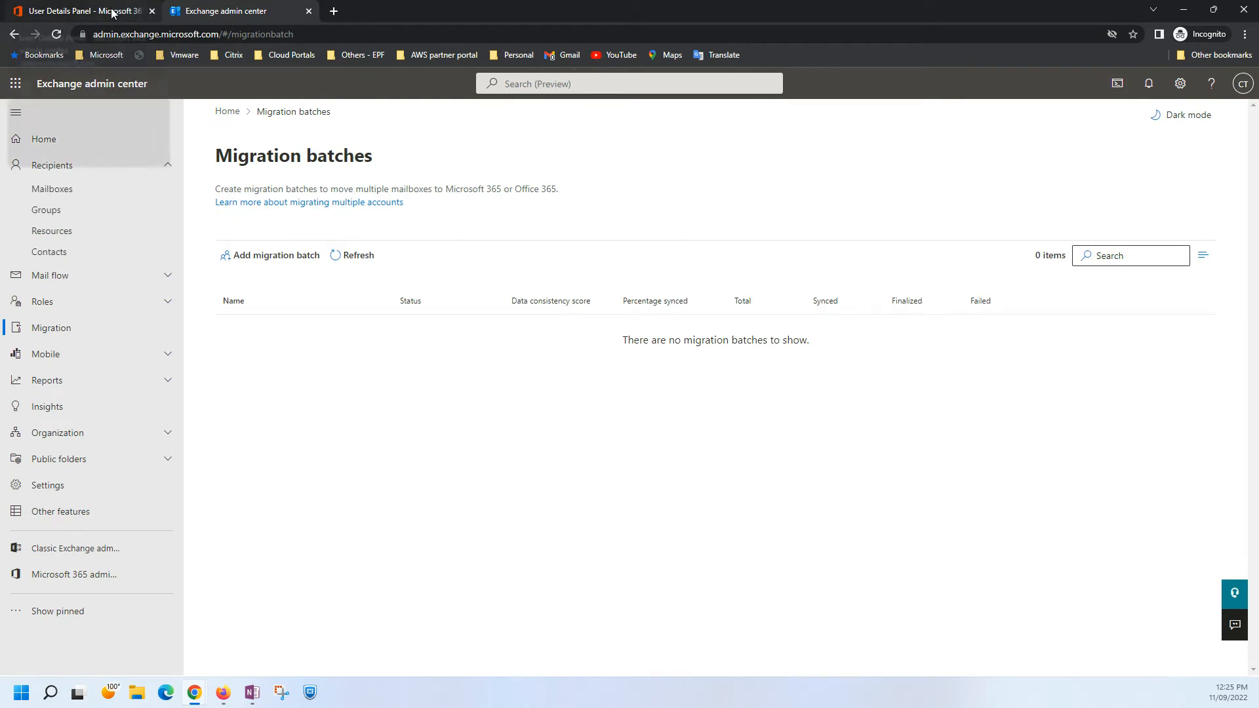
{"action": "left_click", "coordinate": [112, 14]}
{"action": "left_click", "coordinate": [226, 13]}
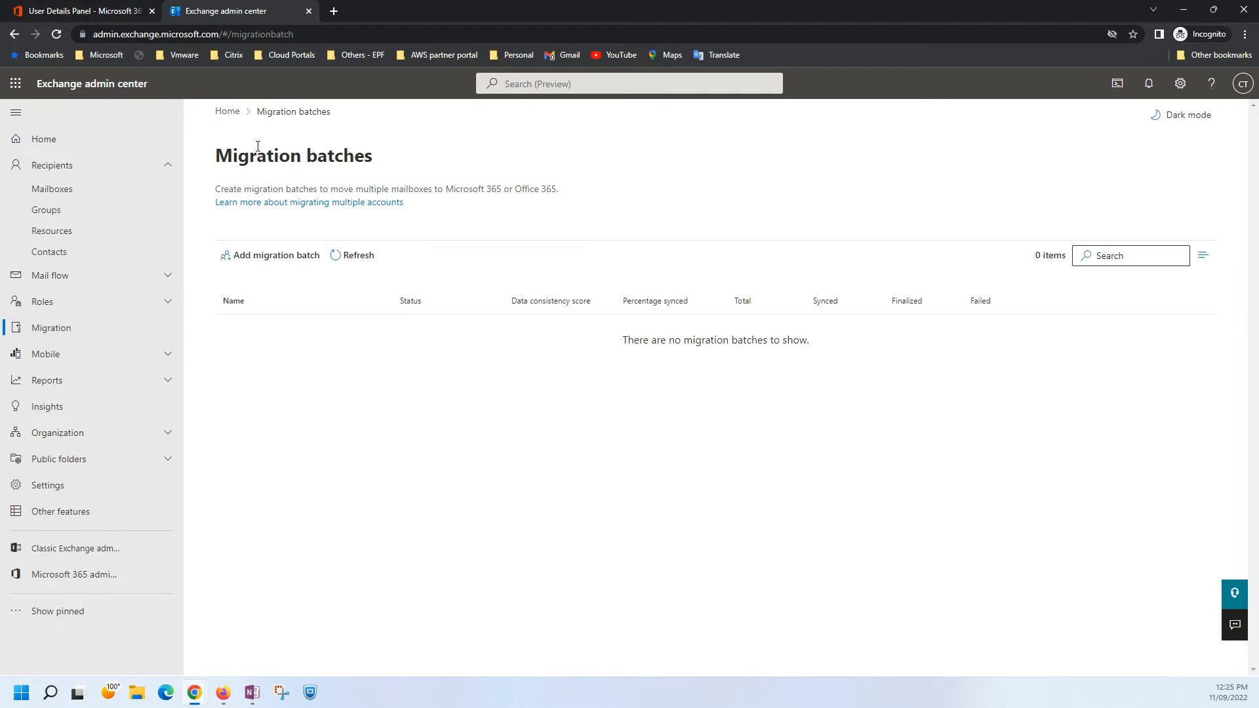
{"action": "left_click", "coordinate": [93, 11]}
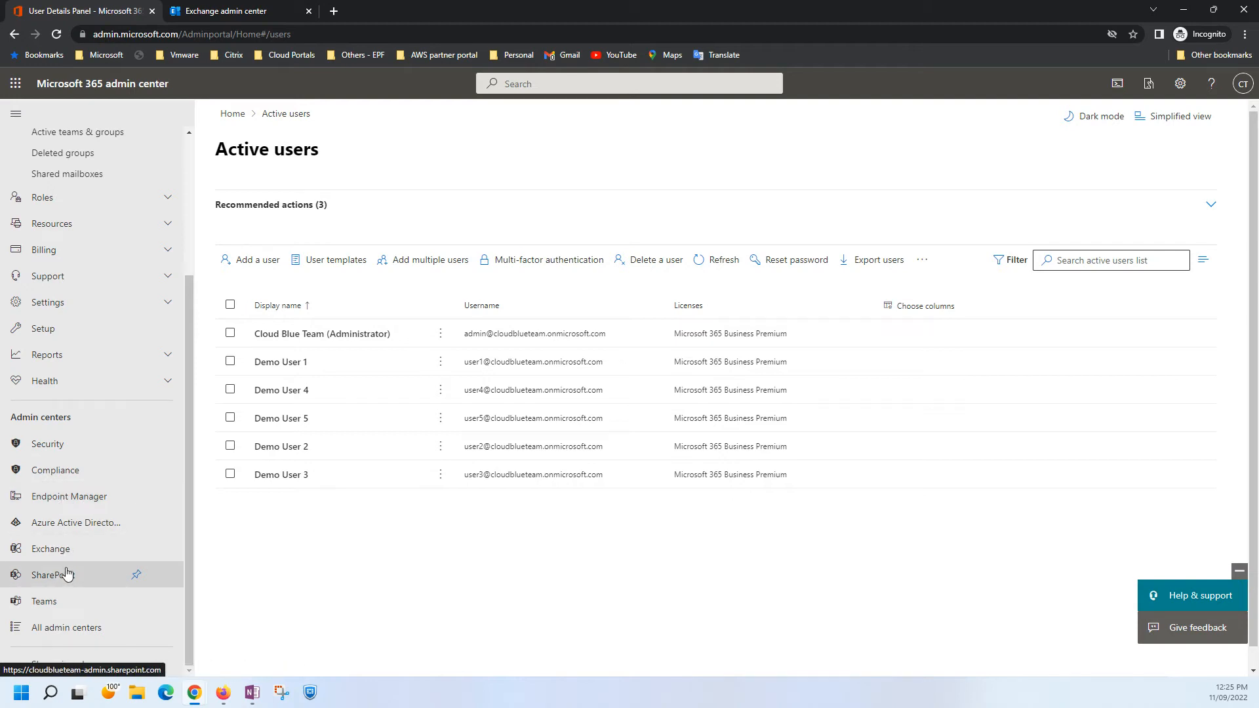
In the Exchange admin center, start a new migration batch named MigrationBatch with the Migration to Exchange Online path.
{"action": "left_click", "coordinate": [261, 11]}
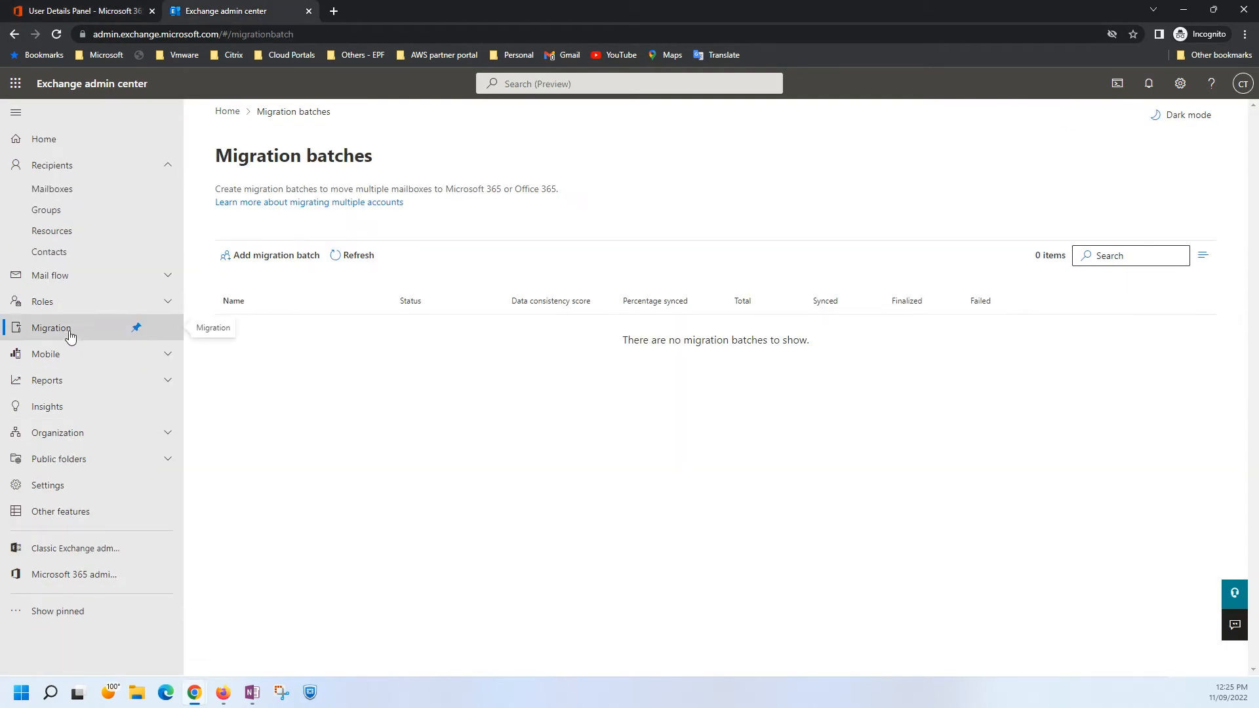
{"action": "left_click", "coordinate": [232, 256]}
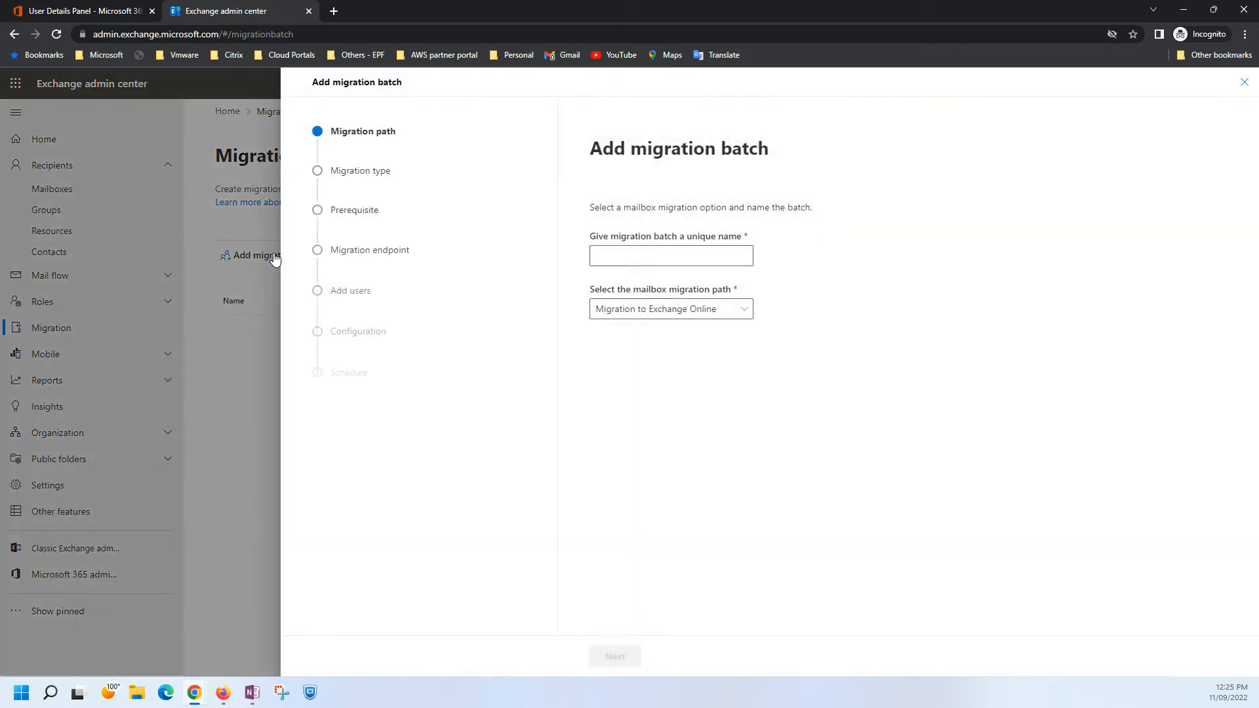
{"action": "left_click", "coordinate": [696, 255]}
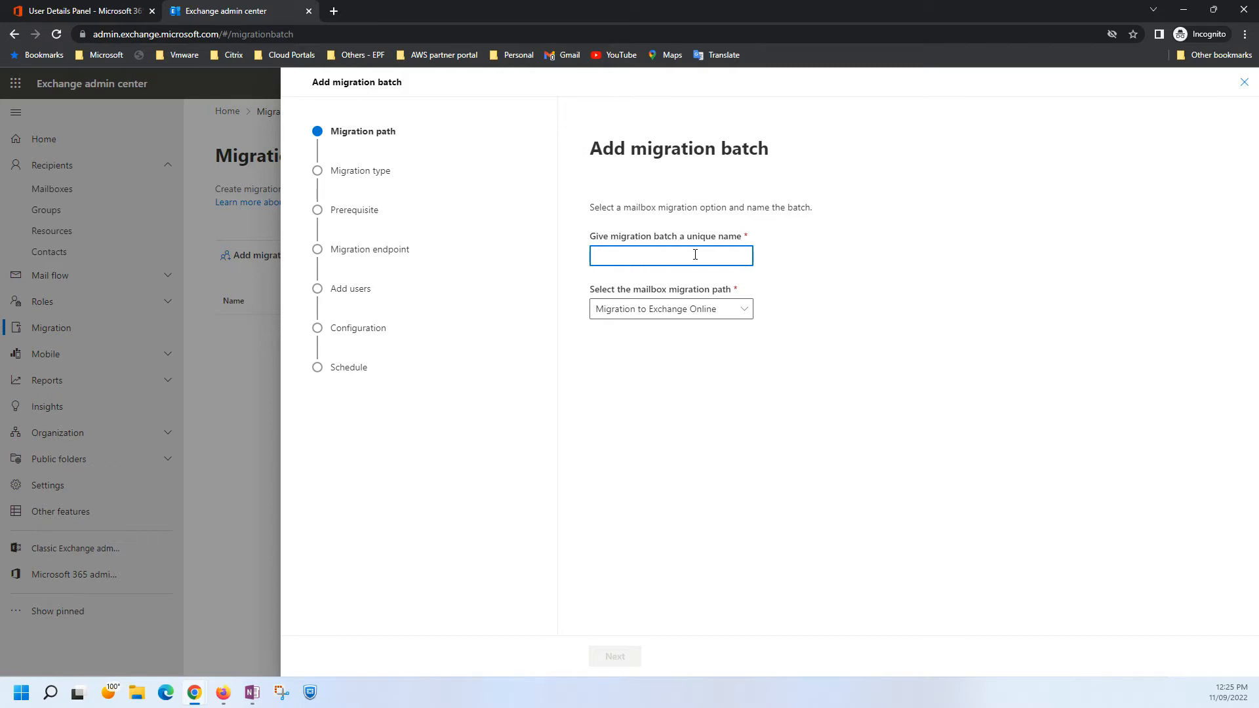
{"action": "type", "text": "MigrationBatch"}
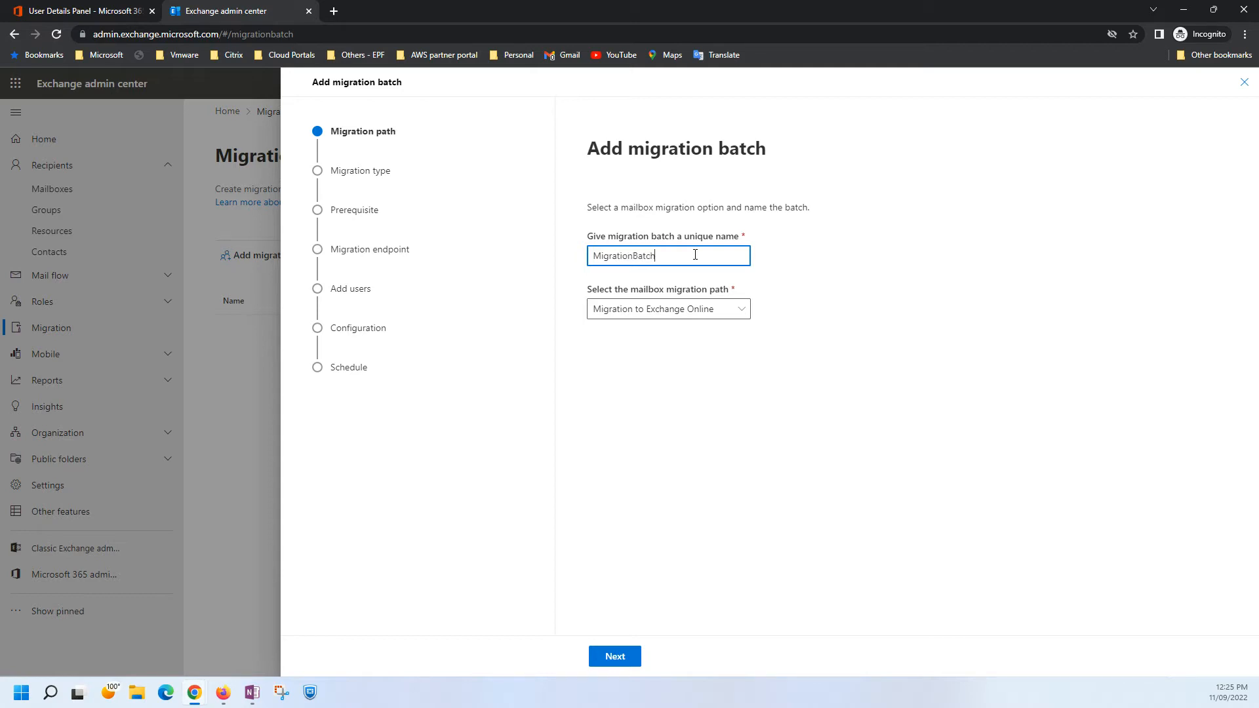
{"action": "left_click", "coordinate": [624, 661]}
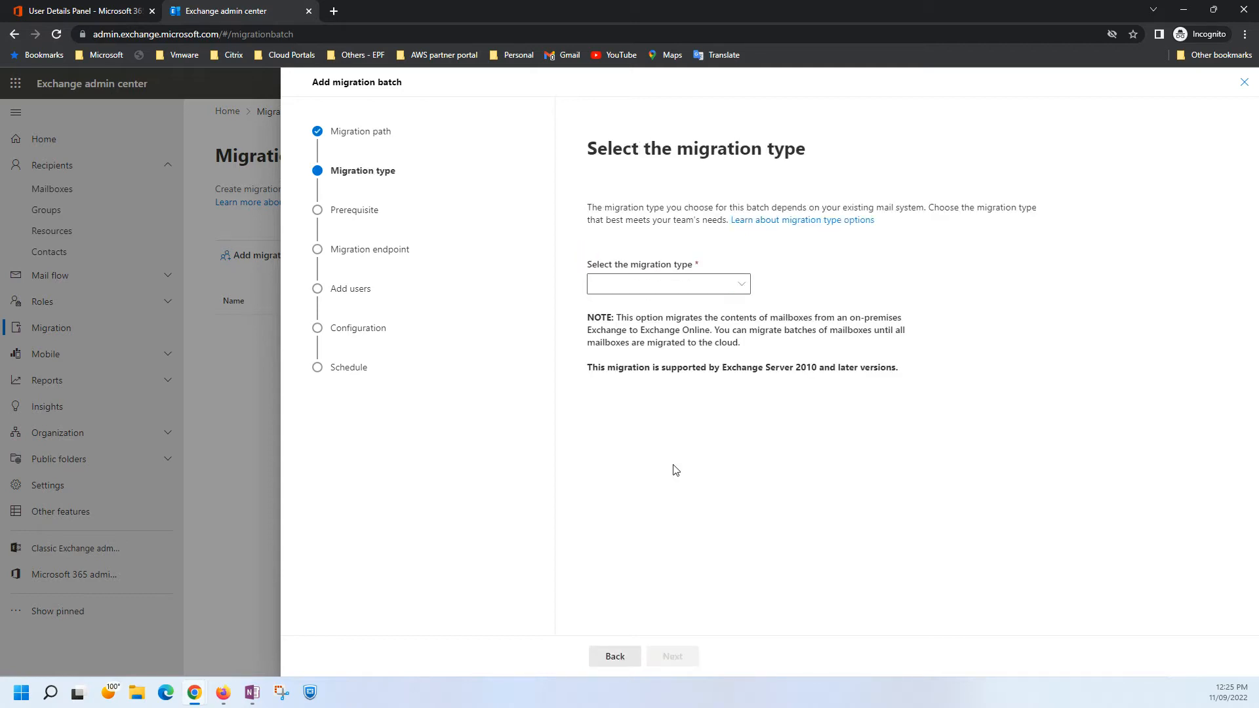
Set the batch's migration type to Cross tenant migration and continue past the prerequisites.
{"action": "left_click", "coordinate": [682, 284]}
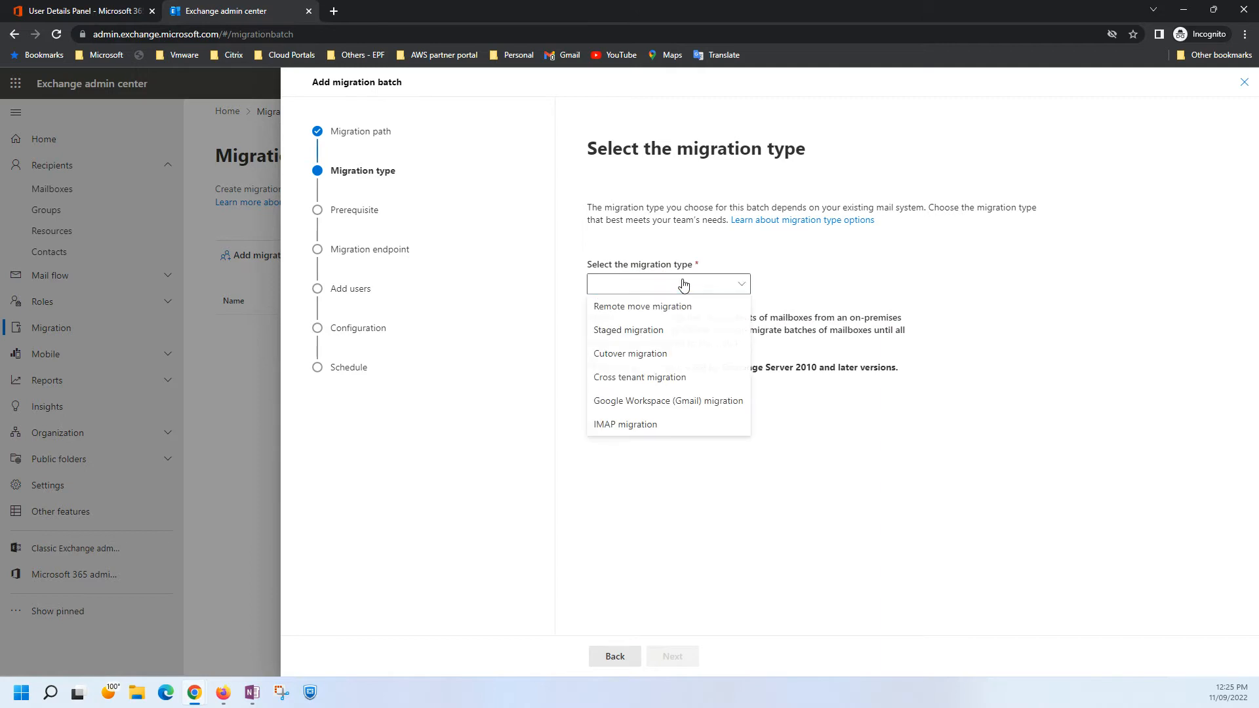
{"action": "left_click", "coordinate": [662, 383]}
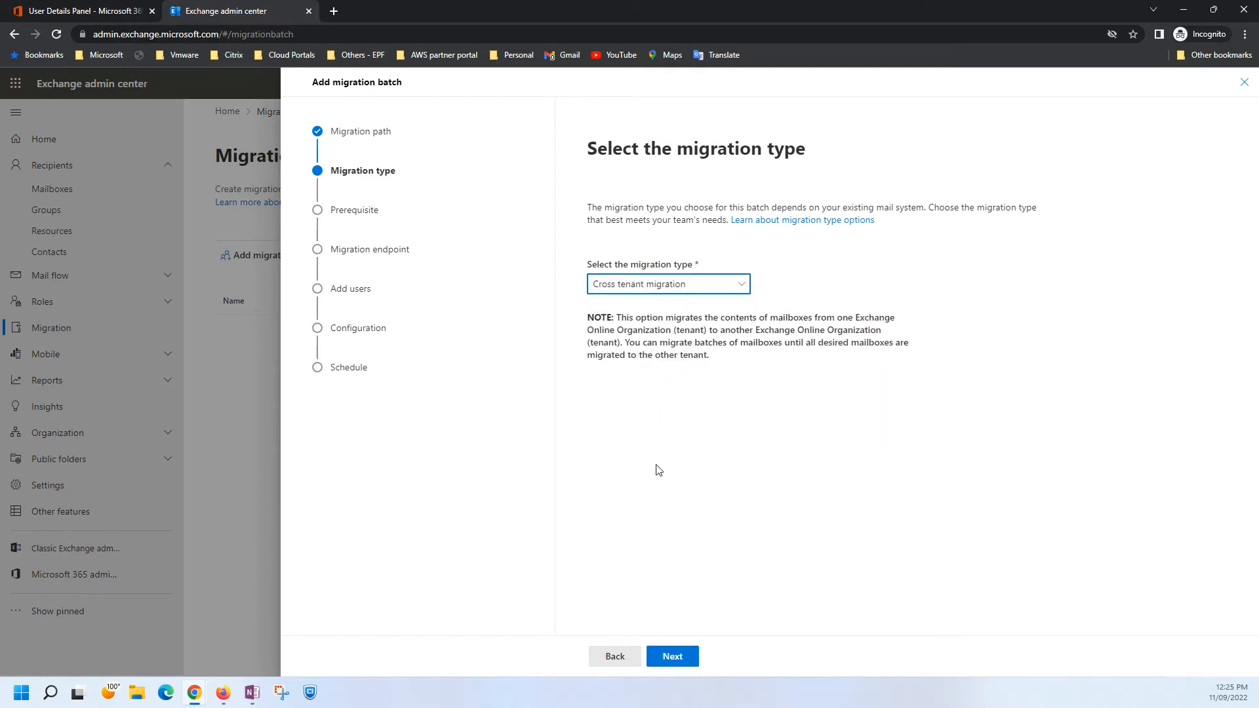
{"action": "left_click", "coordinate": [672, 656]}
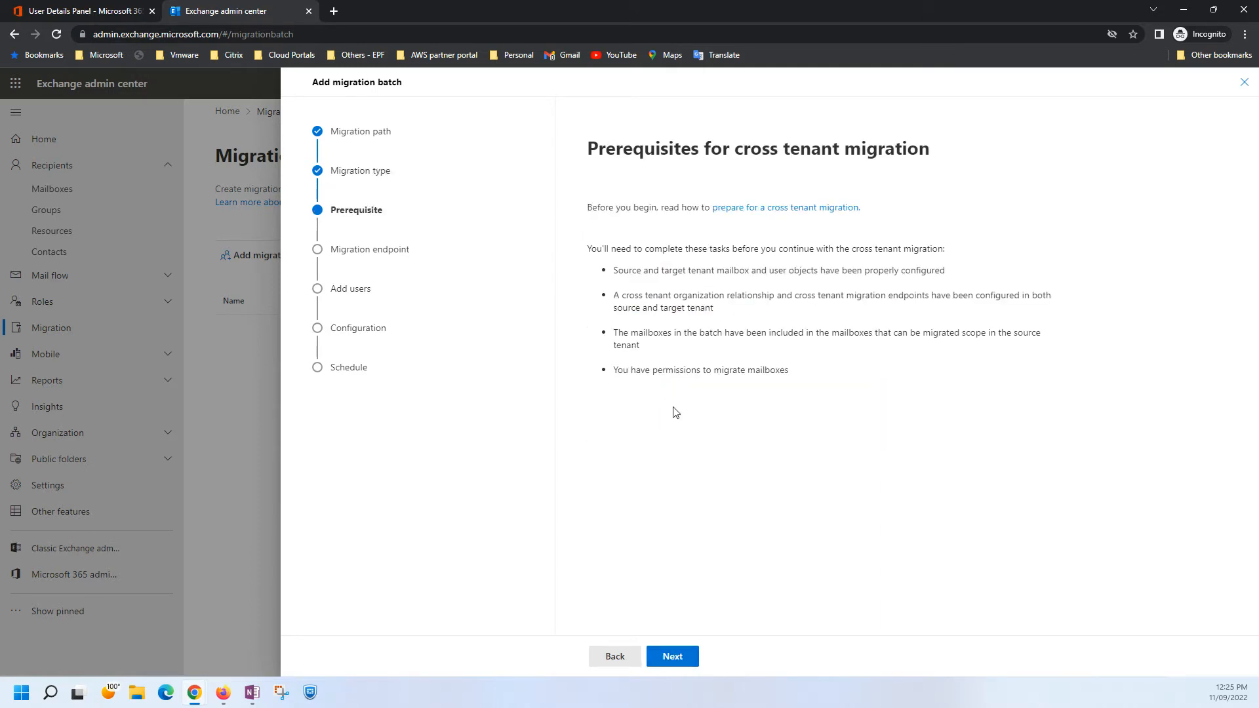
{"action": "left_click", "coordinate": [672, 657]}
Select the existing MigrationEndPoint as the batch's migration endpoint and continue to adding users.
{"action": "left_click", "coordinate": [759, 298]}
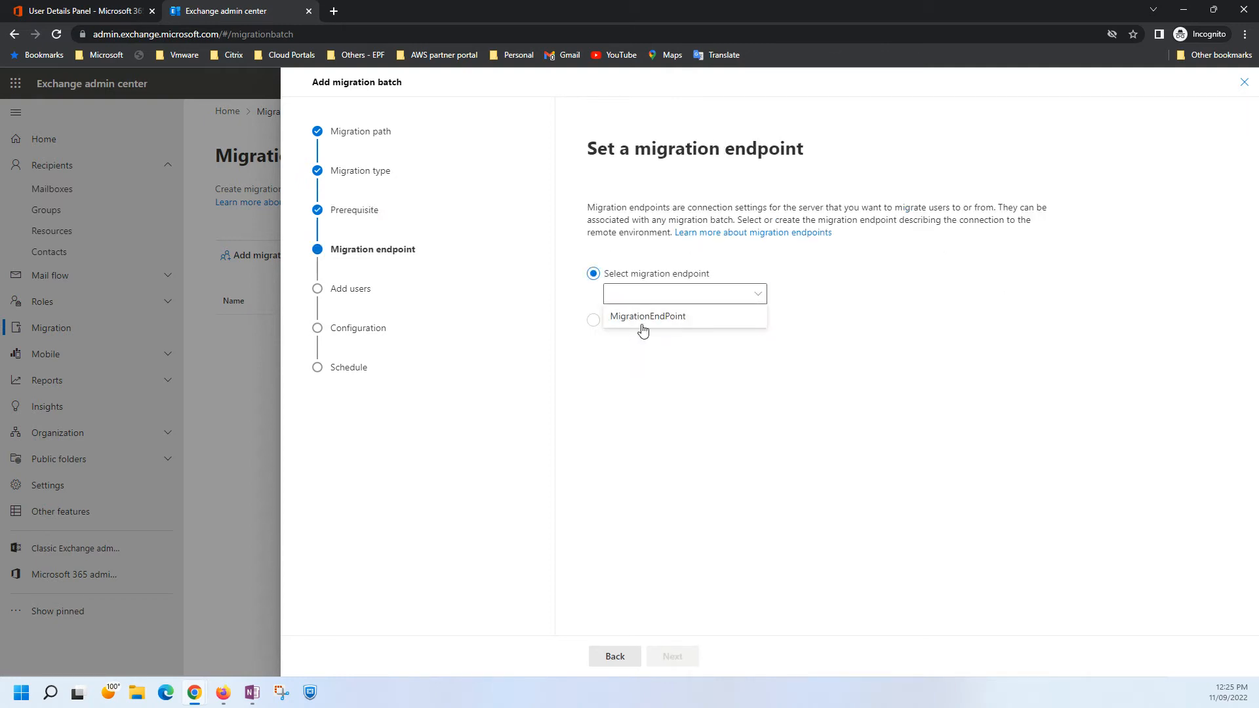
{"action": "left_click", "coordinate": [625, 317]}
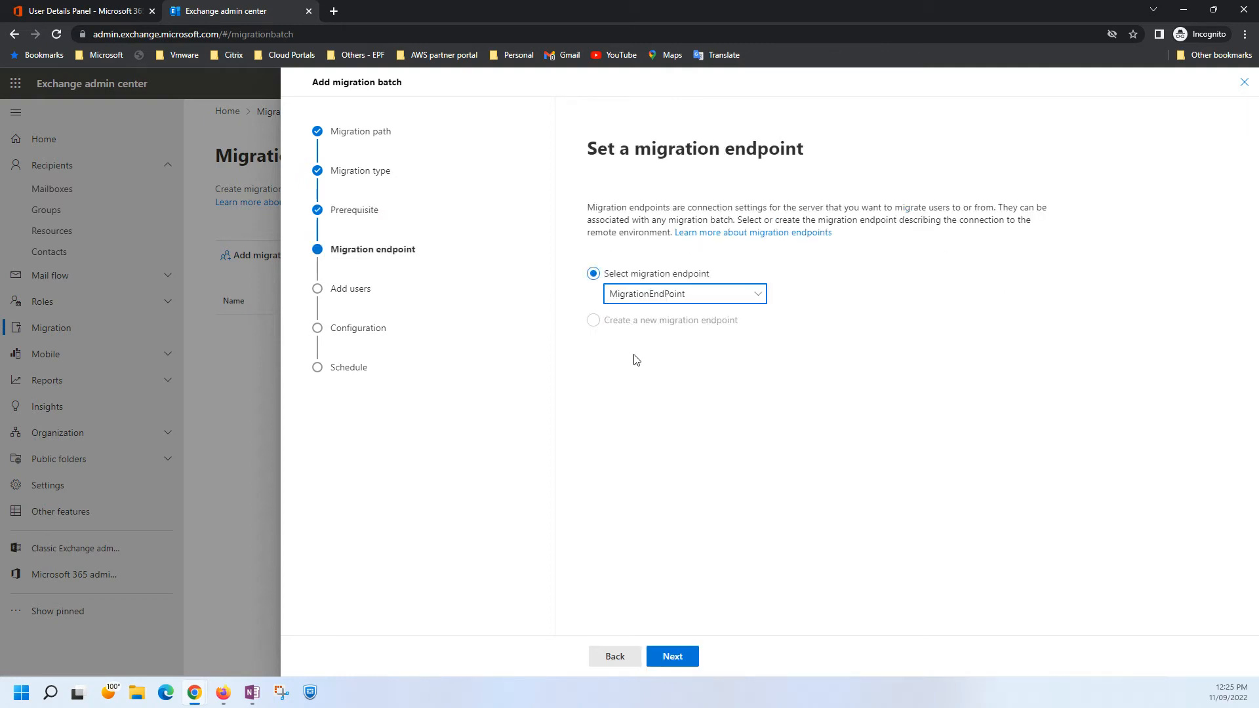
{"action": "left_click", "coordinate": [679, 662]}
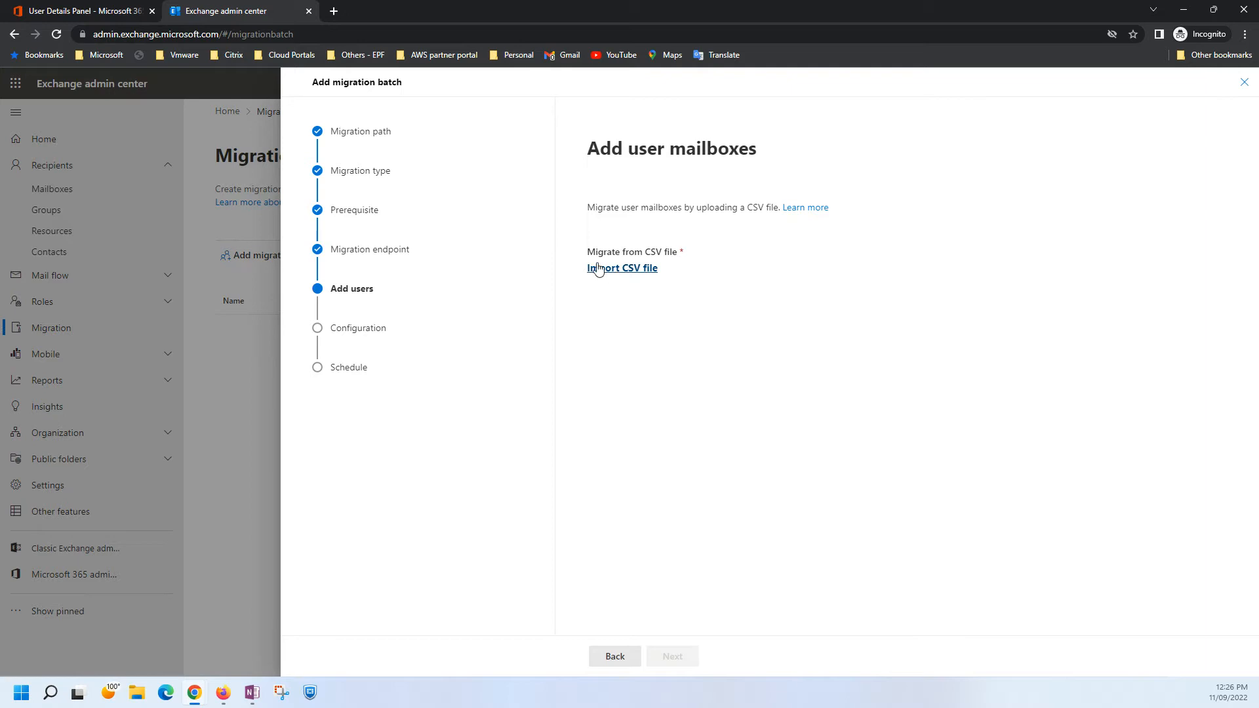
Review the EmailAddress column of mailboxes in Migration.csv in Excel and close the file without saving.
{"action": "left_click", "coordinate": [598, 268]}
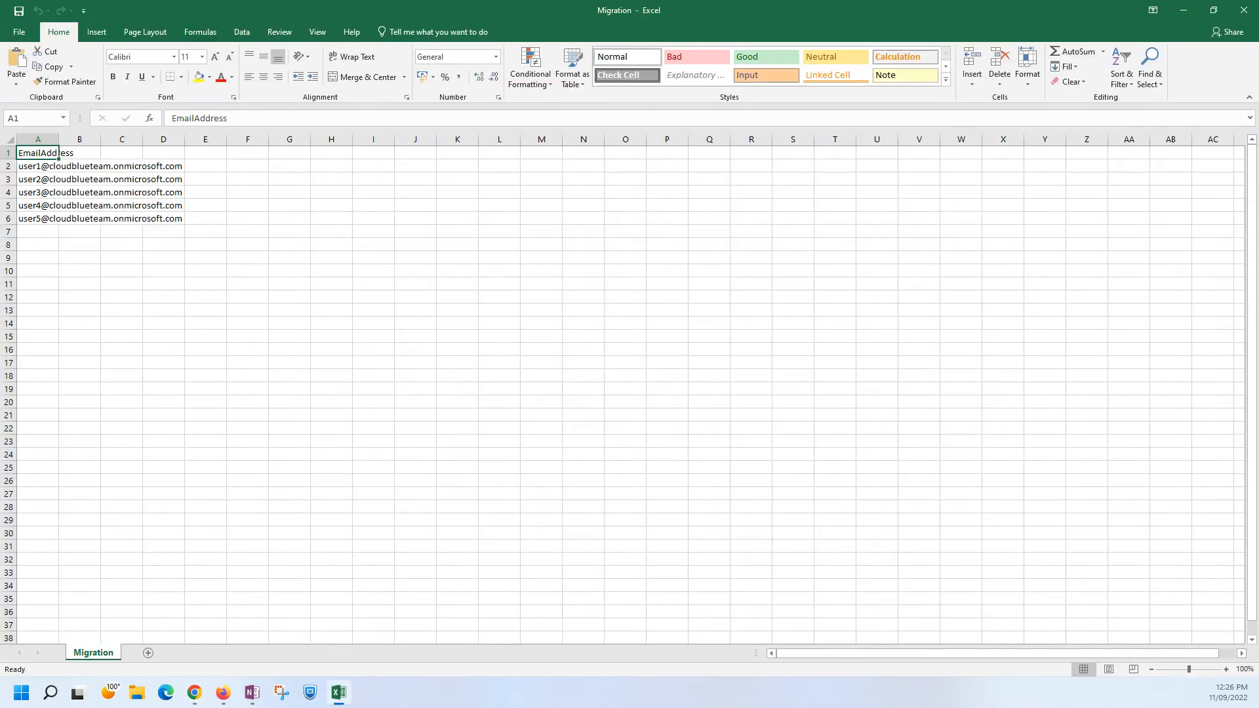
{"action": "double_click", "coordinate": [59, 137]}
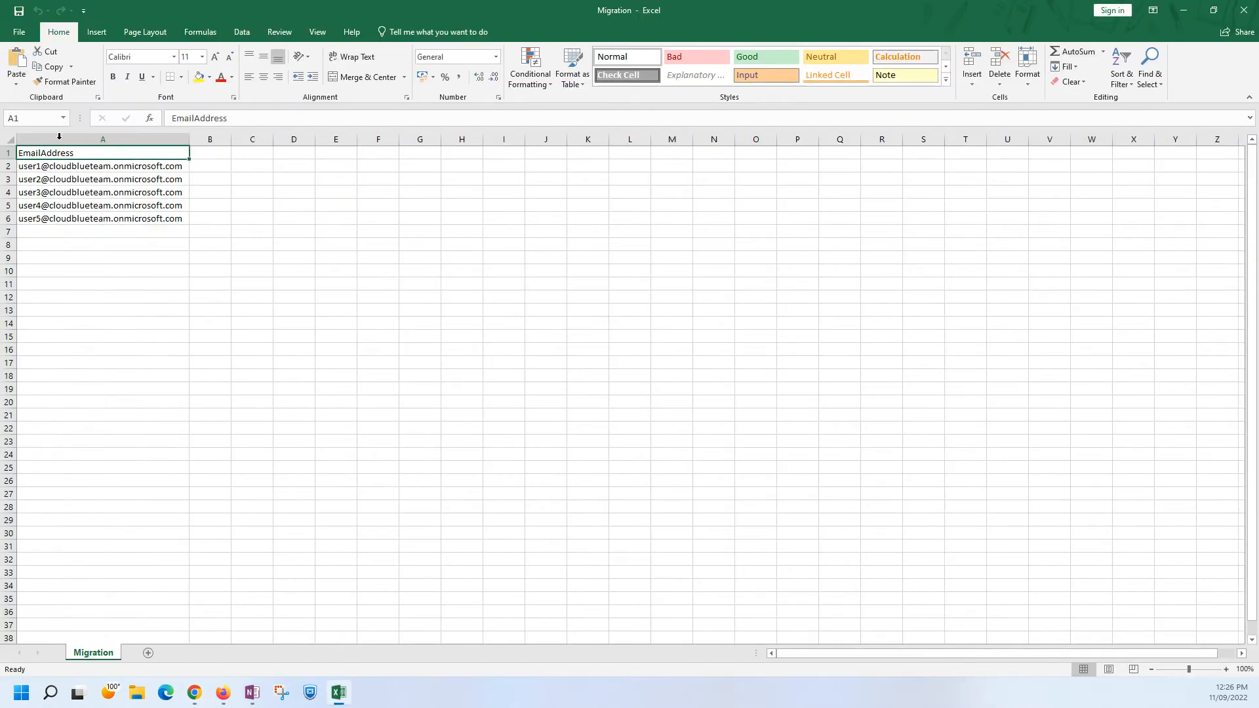
{"action": "left_click_drag", "start_coordinate": [98, 169], "coordinate": [95, 216]}
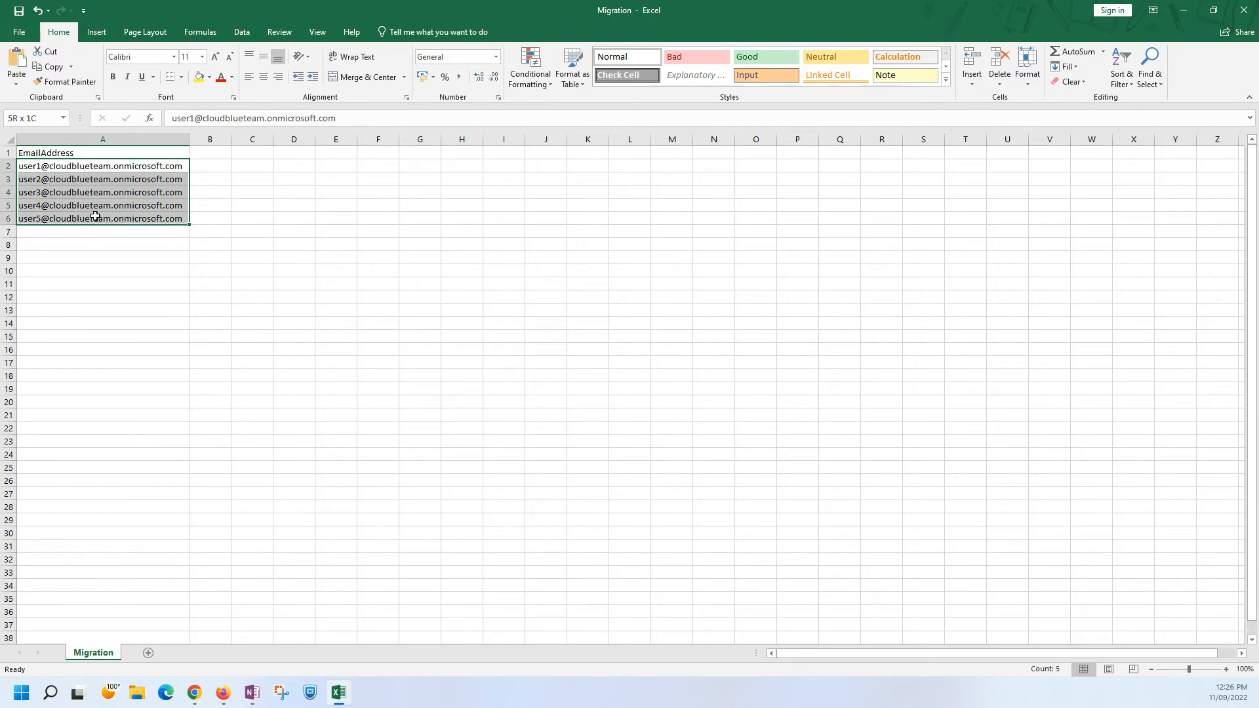
{"action": "left_click", "coordinate": [93, 278]}
{"action": "left_click_drag", "start_coordinate": [101, 166], "coordinate": [106, 221]}
{"action": "left_click", "coordinate": [115, 269]}
{"action": "left_click_drag", "start_coordinate": [87, 167], "coordinate": [79, 218]}
{"action": "left_click", "coordinate": [70, 264]}
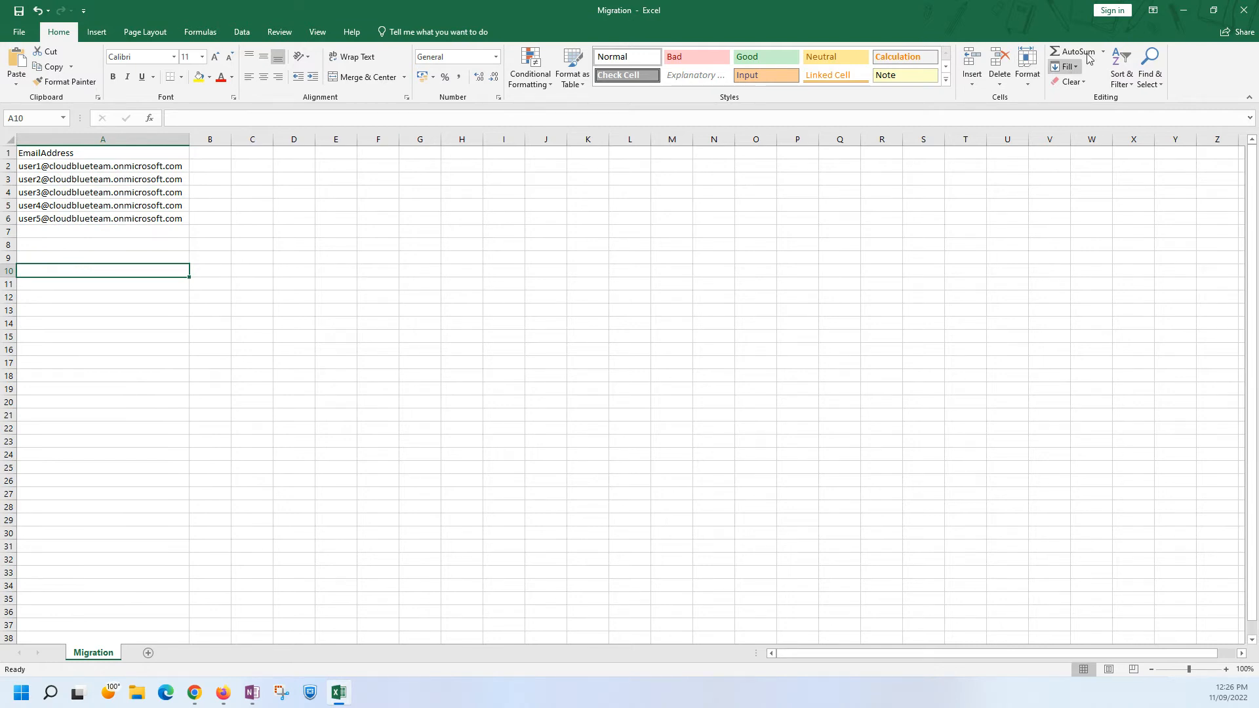
{"action": "left_click", "coordinate": [1241, 10]}
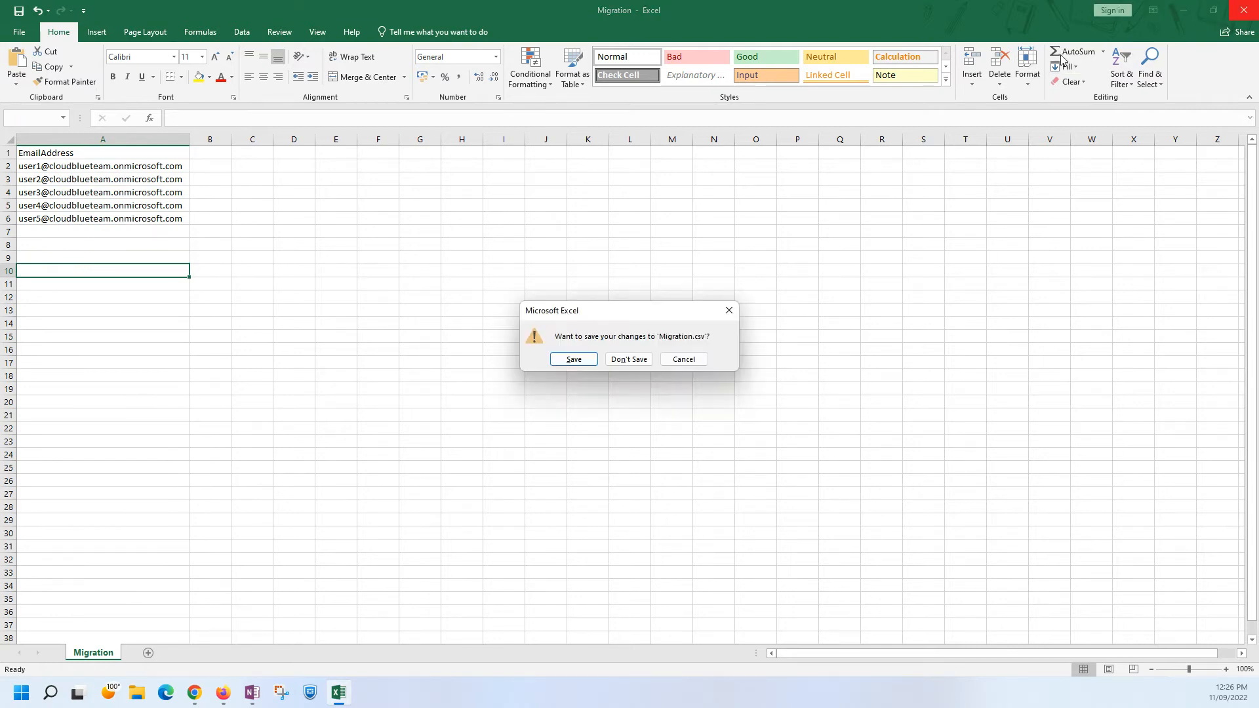
{"action": "left_click", "coordinate": [628, 360]}
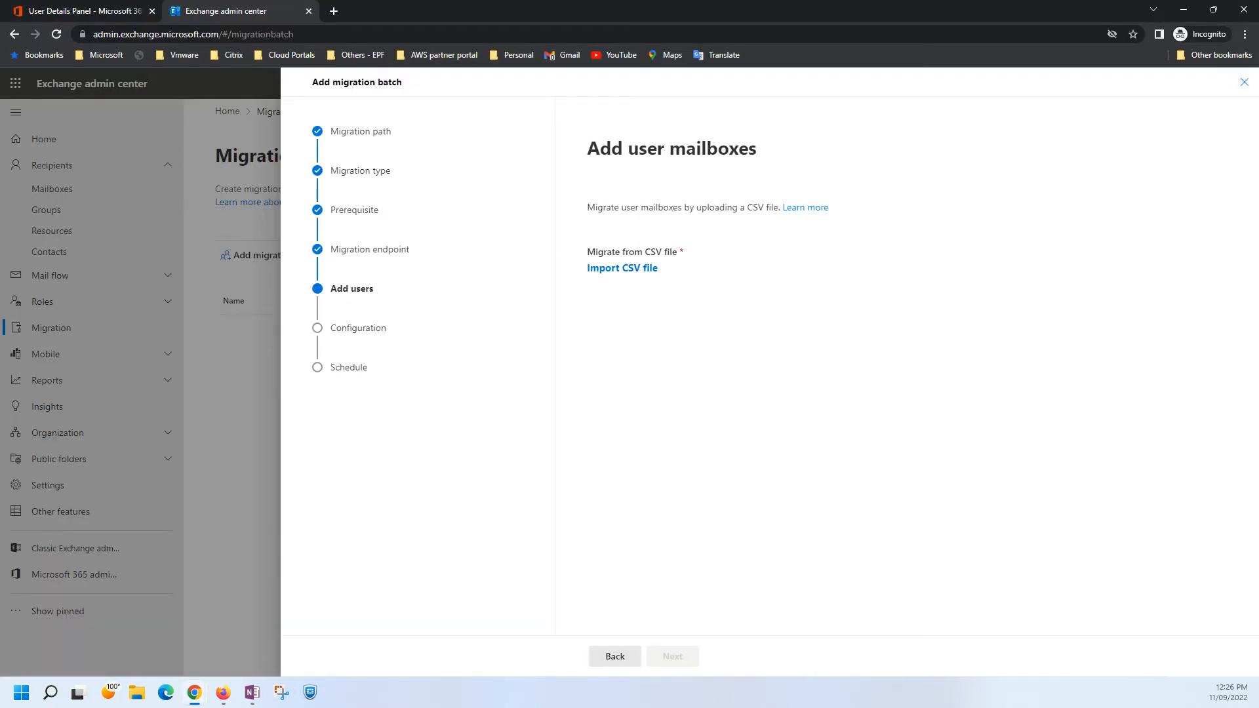
Import the Migration CSV file from the Desktop as the batch's mailbox list and continue to the move configuration.
{"action": "left_click", "coordinate": [632, 269]}
{"action": "left_click", "coordinate": [226, 122]}
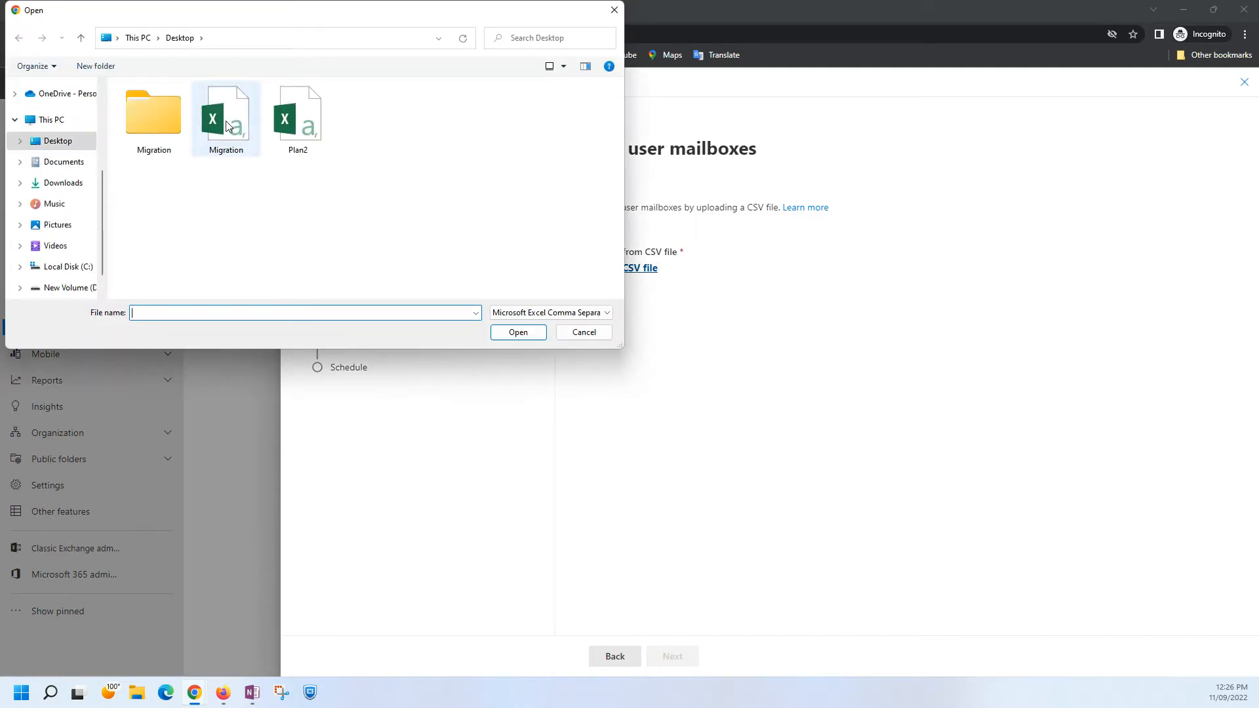
{"action": "left_click", "coordinate": [508, 335]}
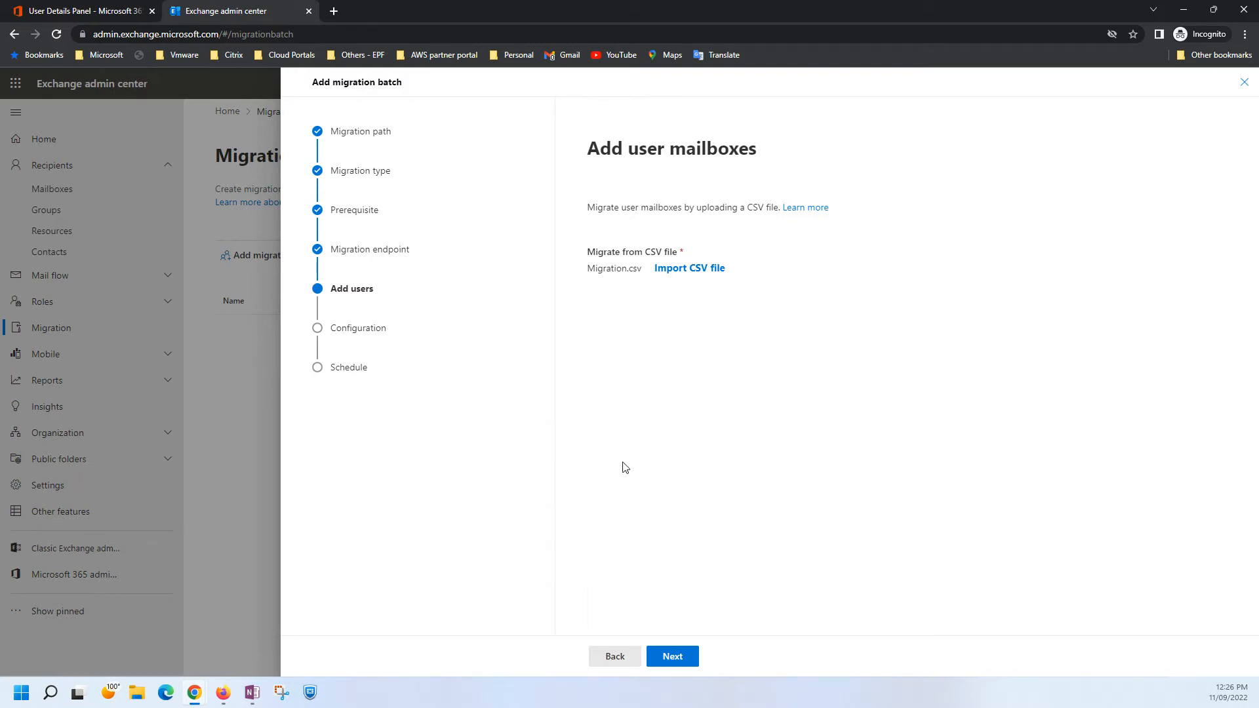
{"action": "left_click", "coordinate": [675, 659]}
Set the target delivery domain to cloudblueteam.onmicrosoft.com and continue to the schedule.
{"action": "left_click", "coordinate": [658, 283]}
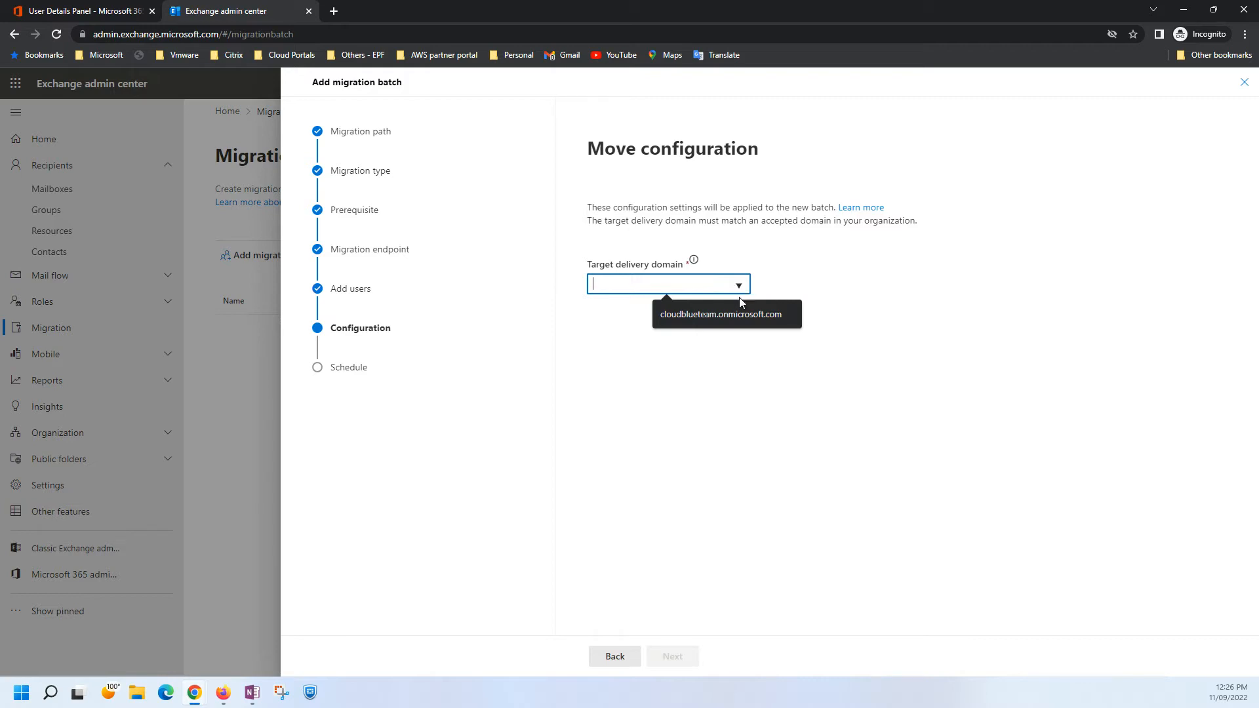
{"action": "left_click", "coordinate": [729, 314]}
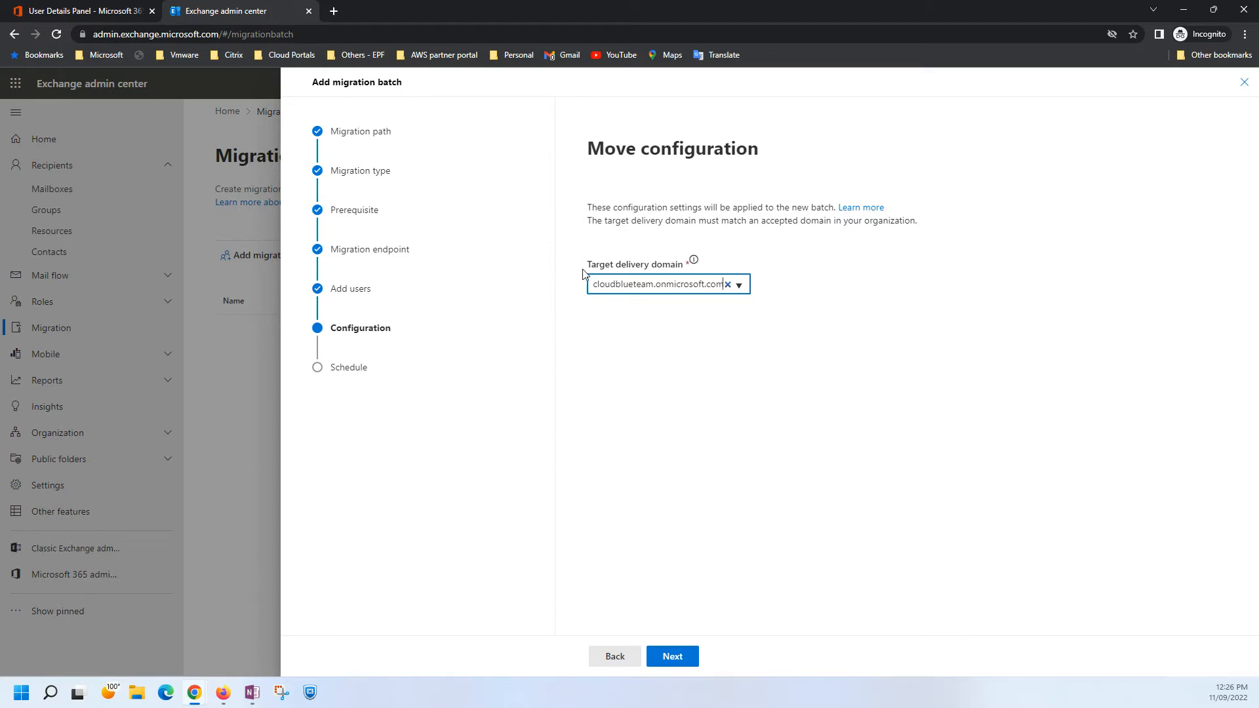
{"action": "left_click", "coordinate": [674, 660]}
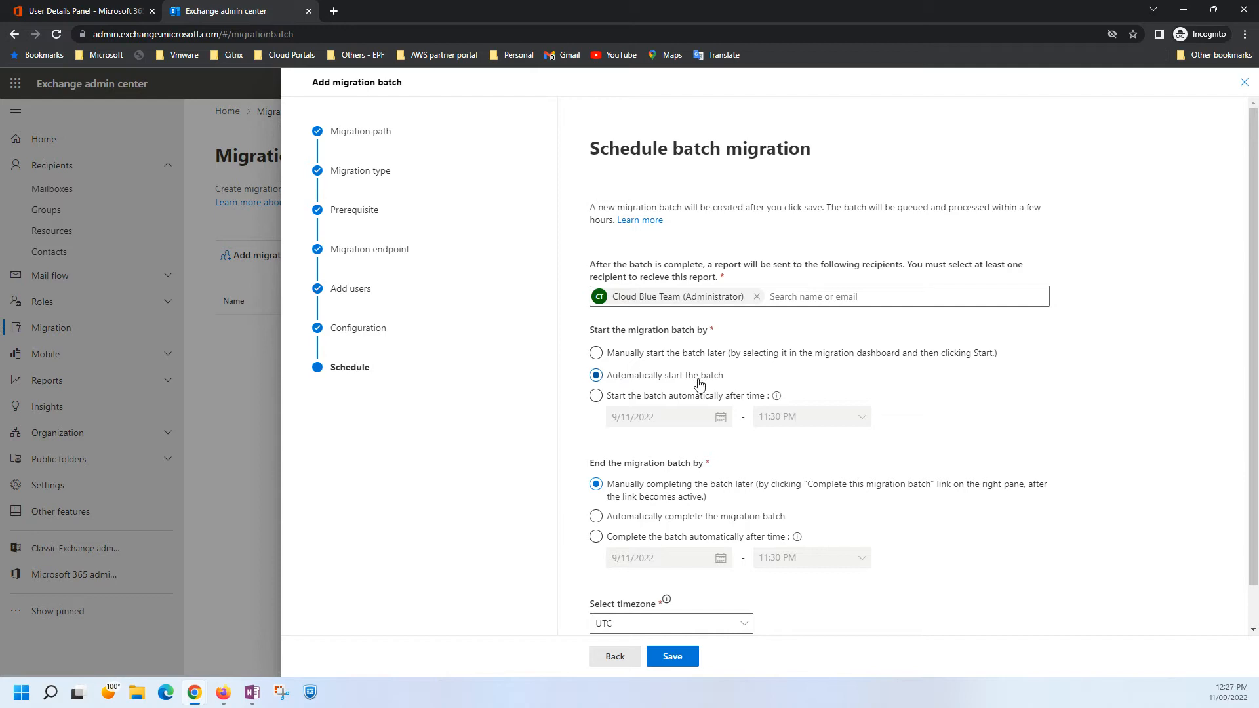
Schedule the batch to complete automatically, keep UTC as the time zone, and save the batch.
{"action": "mouse_move", "coordinate": [780, 398]}
{"action": "left_click", "coordinate": [596, 517]}
{"action": "scroll", "coordinate": [827, 550], "scroll_direction": "down", "scroll_amount": 1}
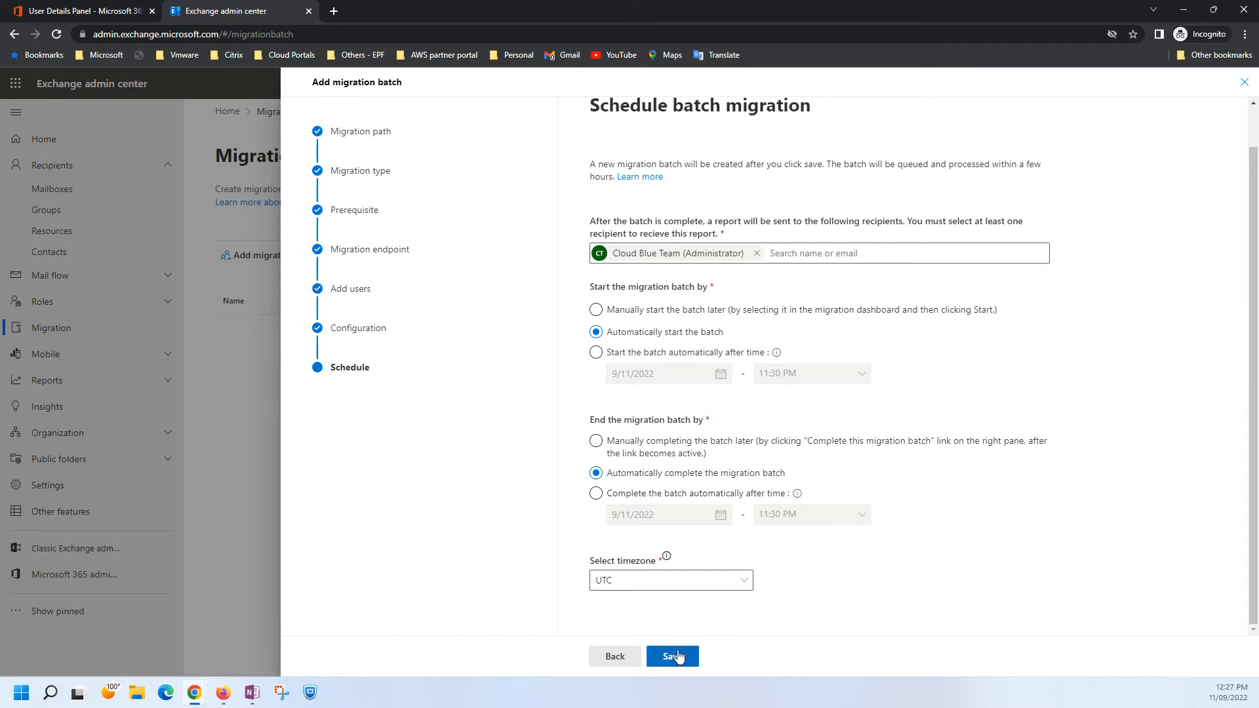
{"action": "left_click", "coordinate": [747, 581]}
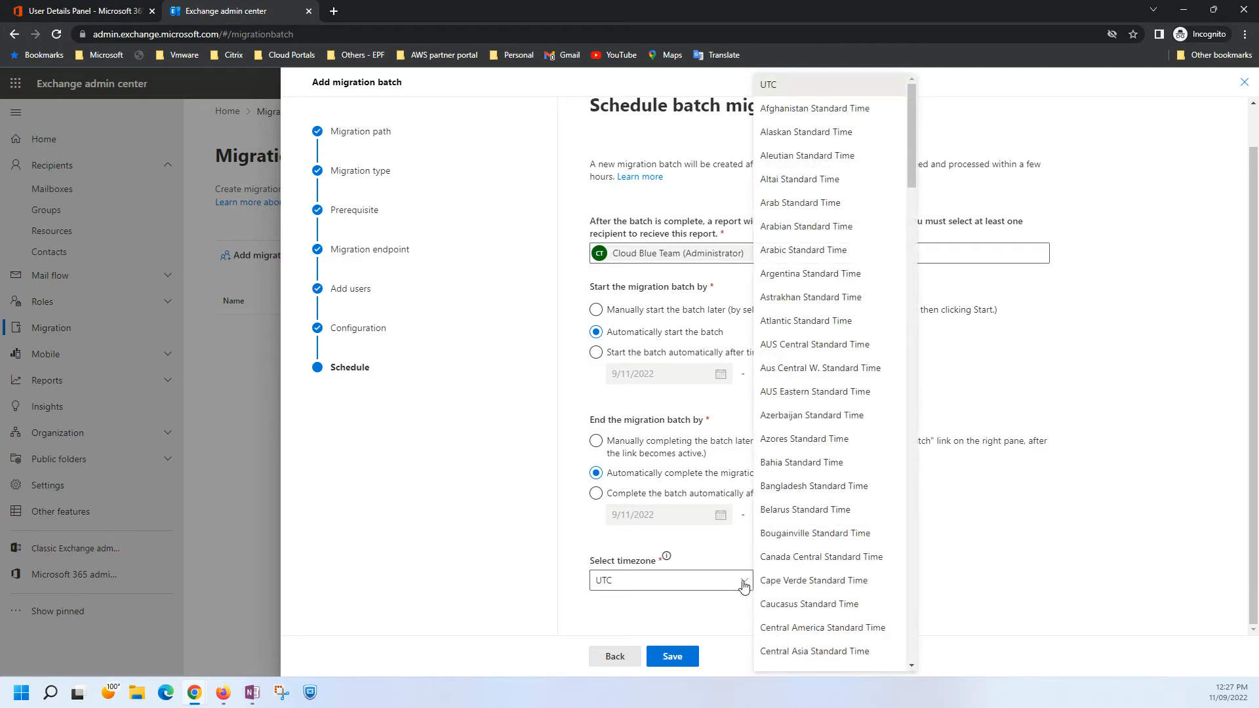
{"action": "left_click", "coordinate": [746, 582]}
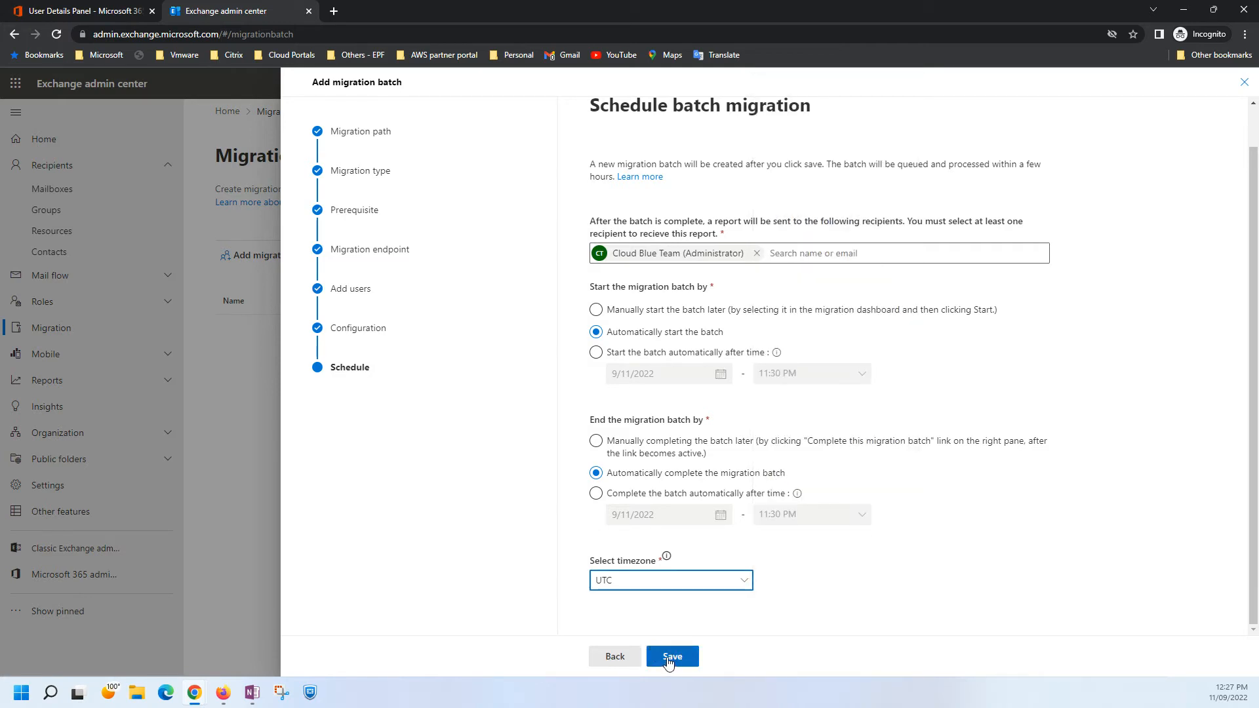
{"action": "left_click", "coordinate": [670, 659]}
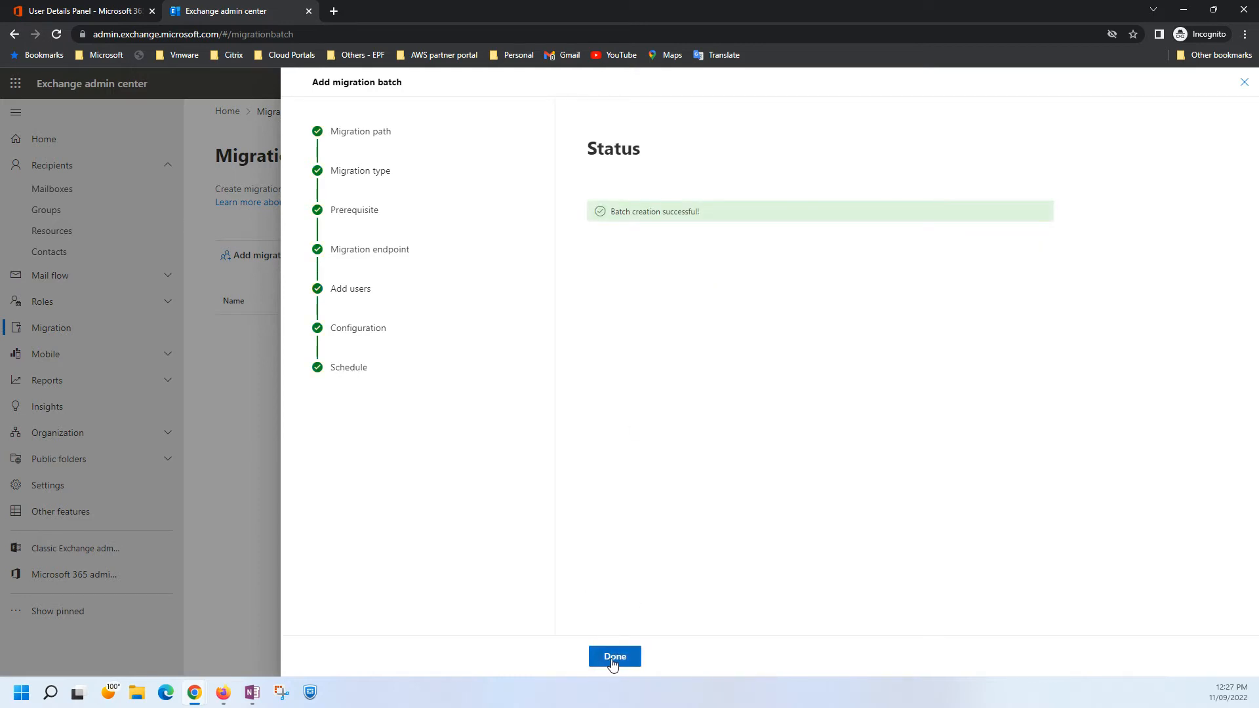
{"action": "left_click", "coordinate": [613, 658]}
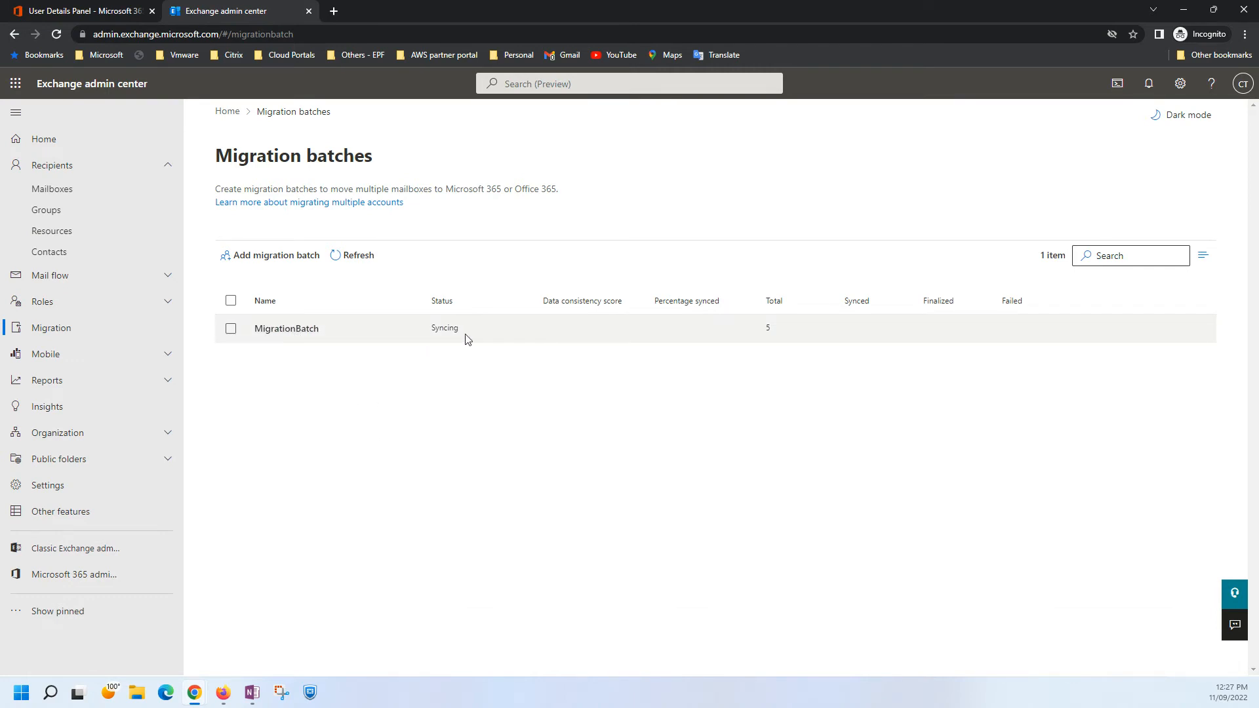
Open MigrationBatch's per-mailbox details and refresh the list to check each mailbox's migration status.
{"action": "left_click", "coordinate": [295, 329]}
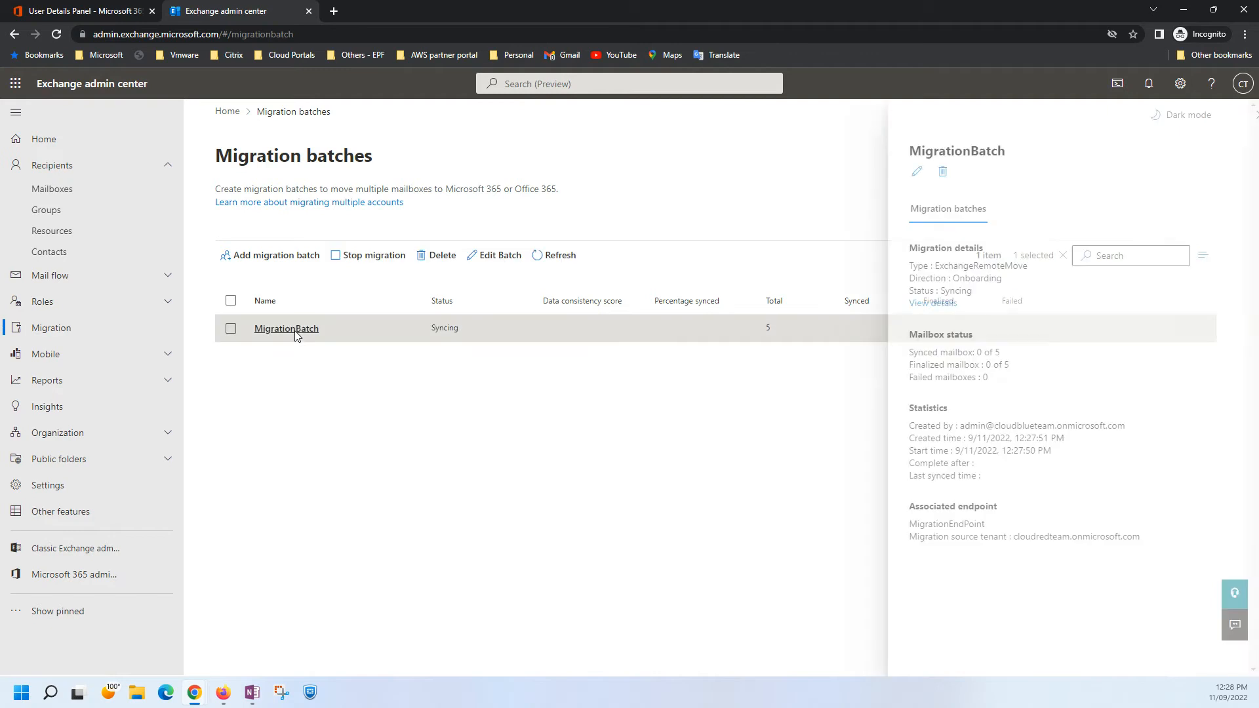
{"action": "left_click", "coordinate": [914, 304]}
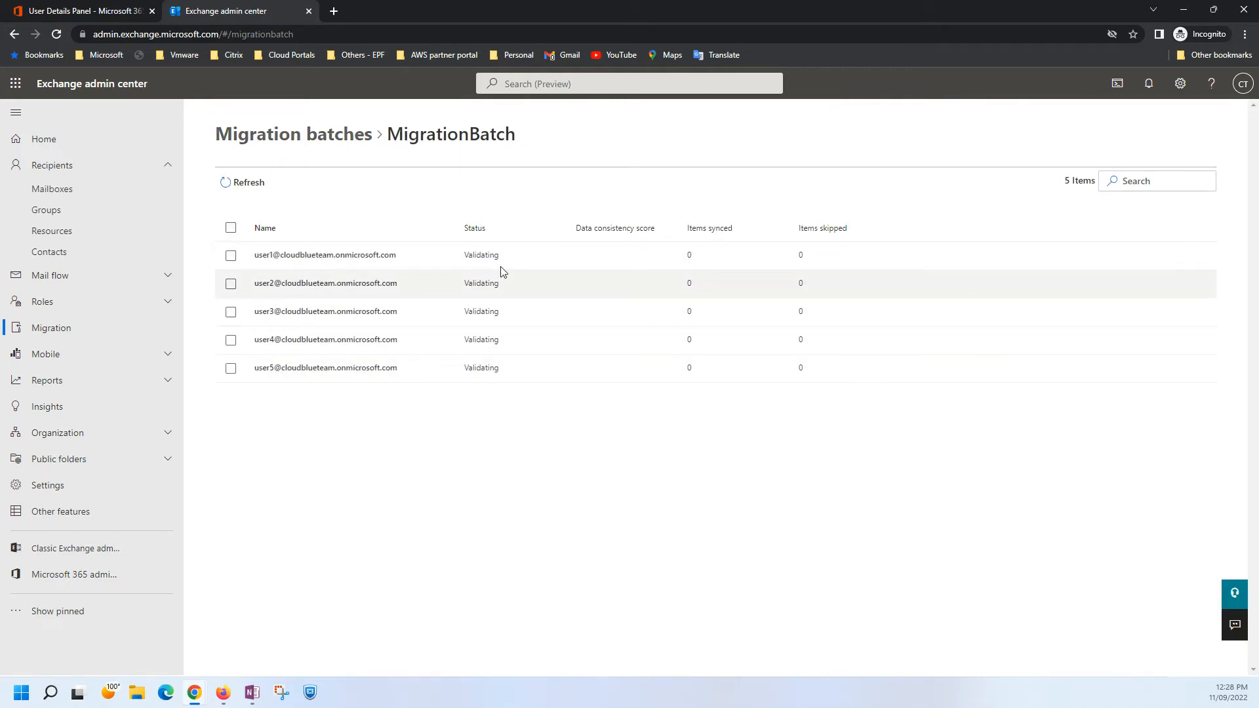
{"action": "left_click", "coordinate": [248, 187]}
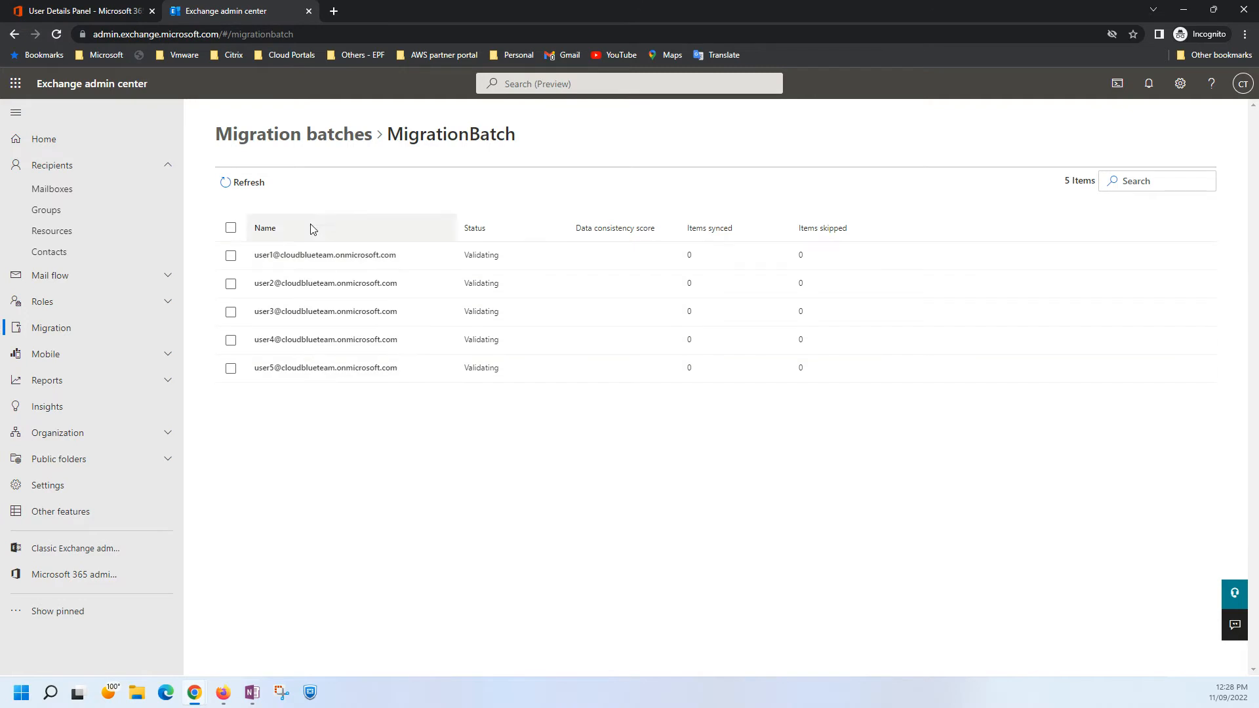
{"action": "left_click", "coordinate": [248, 184]}
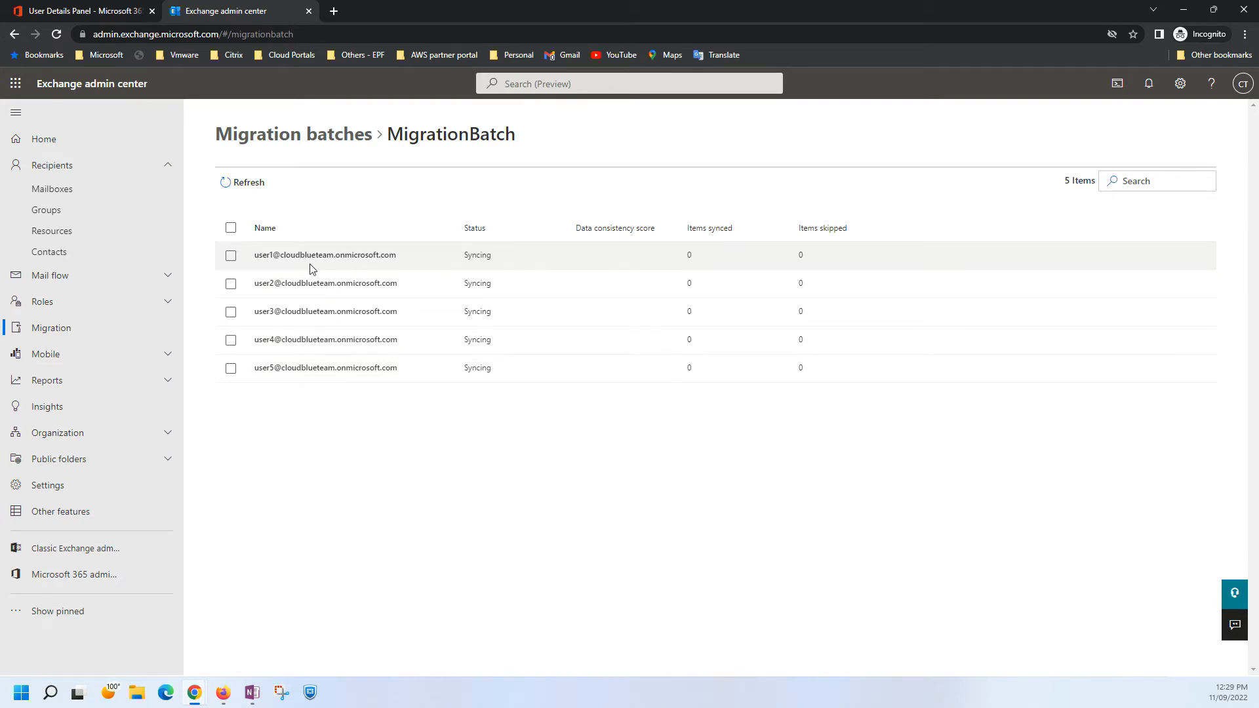
Switch to the Microsoft 365 admin center and check Demo User 1's mailbox information, closing the user's details when finished.
{"action": "left_click", "coordinate": [103, 16]}
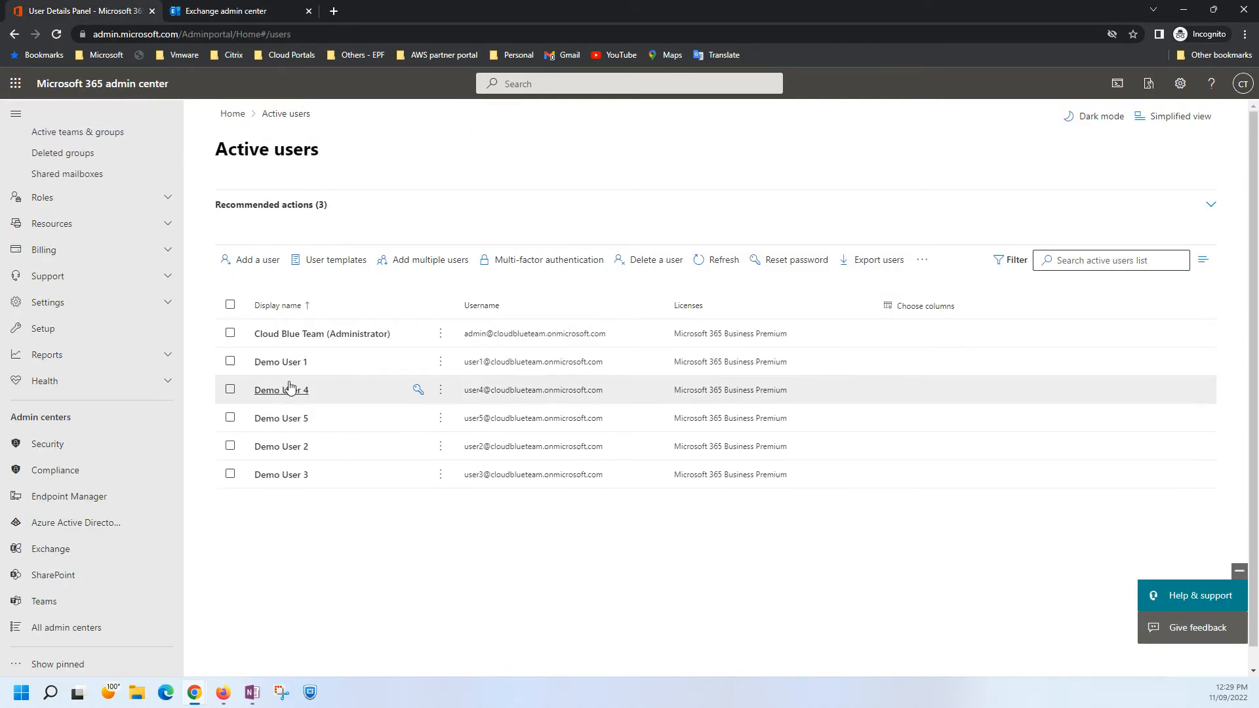
{"action": "left_click", "coordinate": [276, 365]}
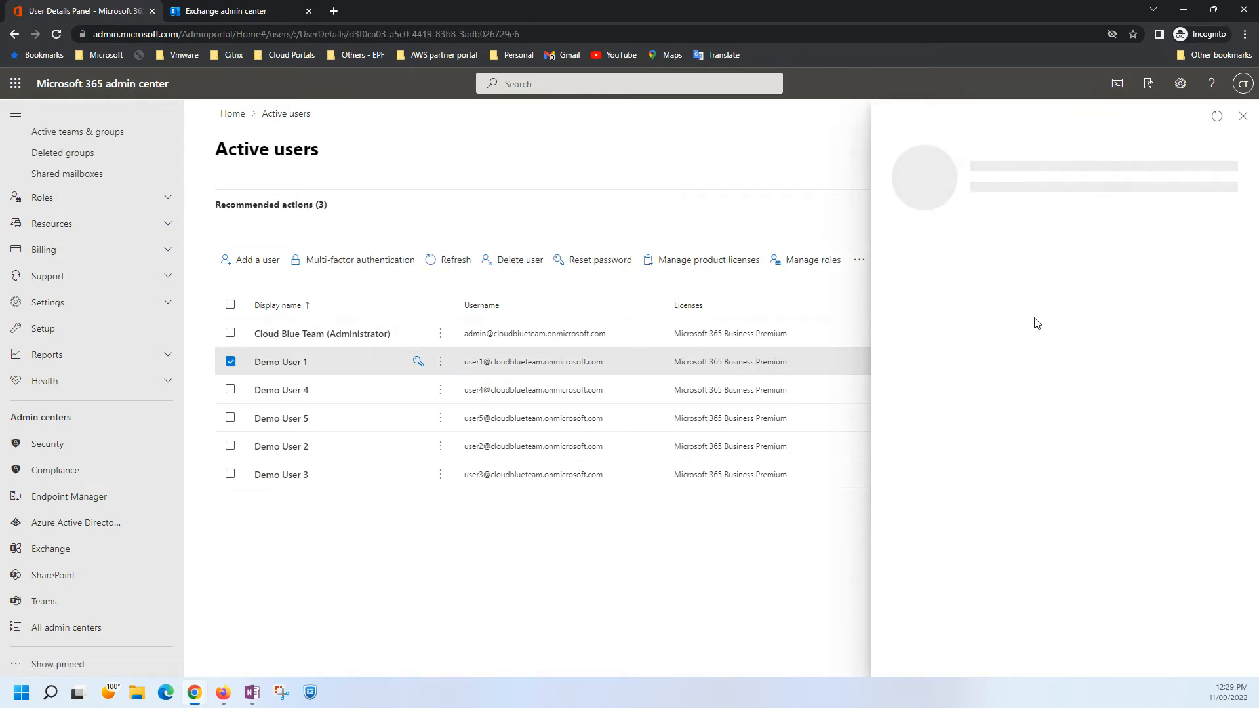
{"action": "left_click", "coordinate": [1092, 249]}
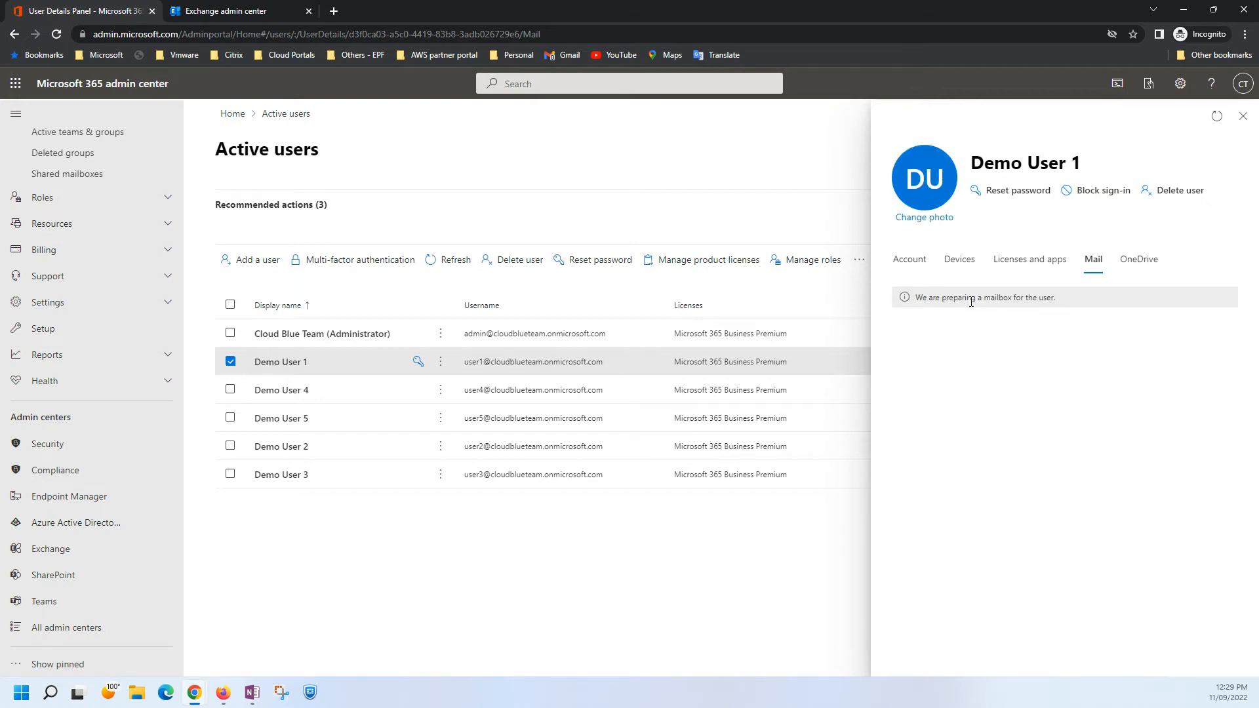
{"action": "left_click", "coordinate": [1243, 118]}
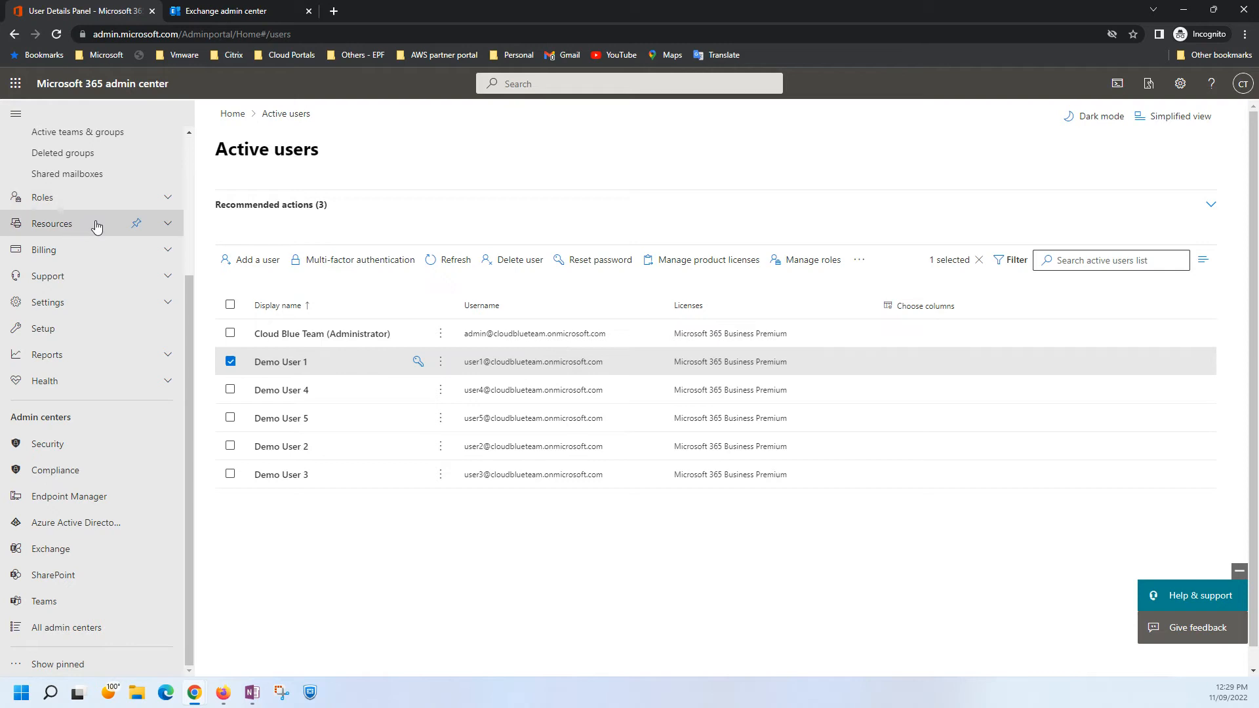
{"action": "scroll", "coordinate": [103, 225], "scroll_direction": "up", "scroll_amount": 5}
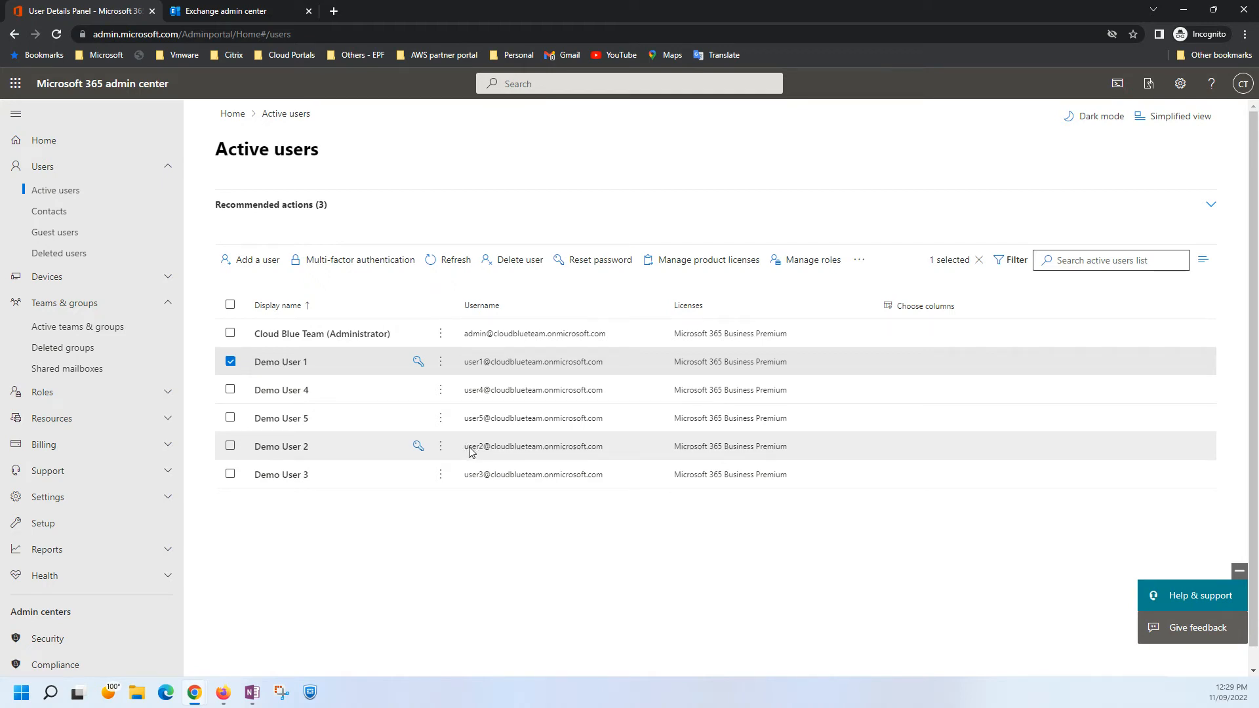
Return to the Exchange admin center and refresh MigrationBatch's mailbox list to follow each mailbox's migration status.
{"action": "left_click", "coordinate": [209, 11]}
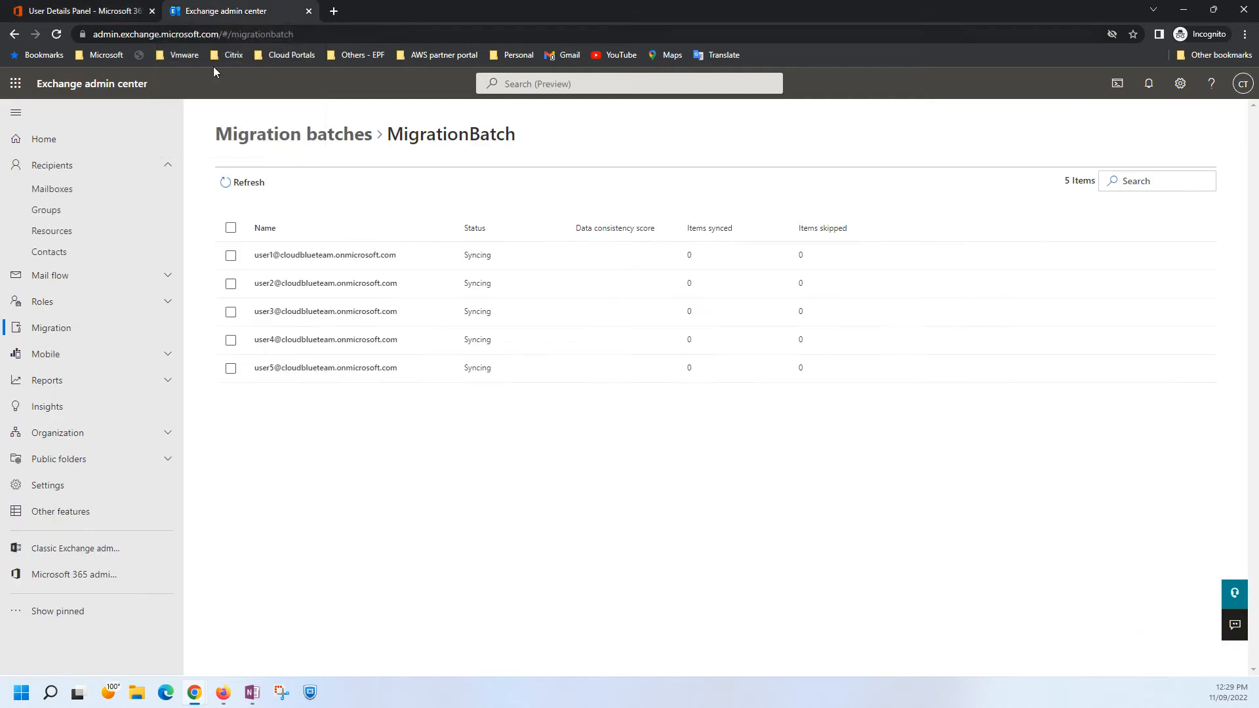
{"action": "left_click", "coordinate": [236, 183]}
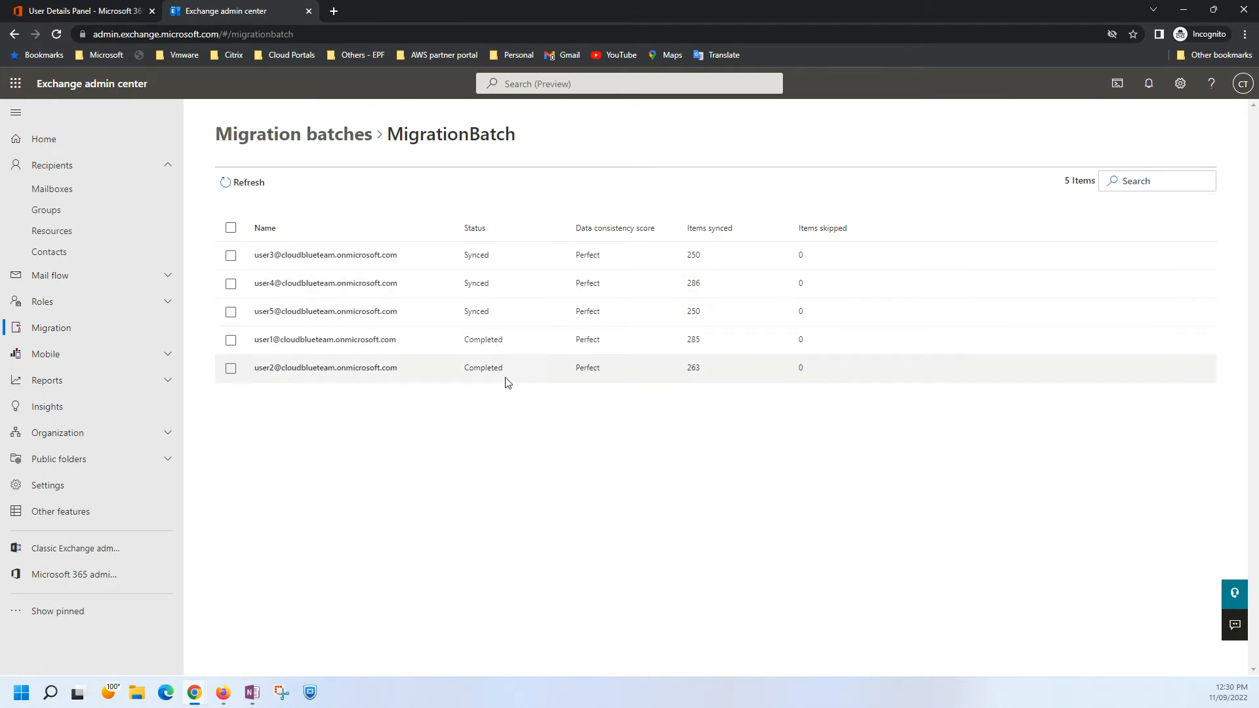
{"action": "left_click", "coordinate": [248, 193]}
{"action": "left_click", "coordinate": [244, 182]}
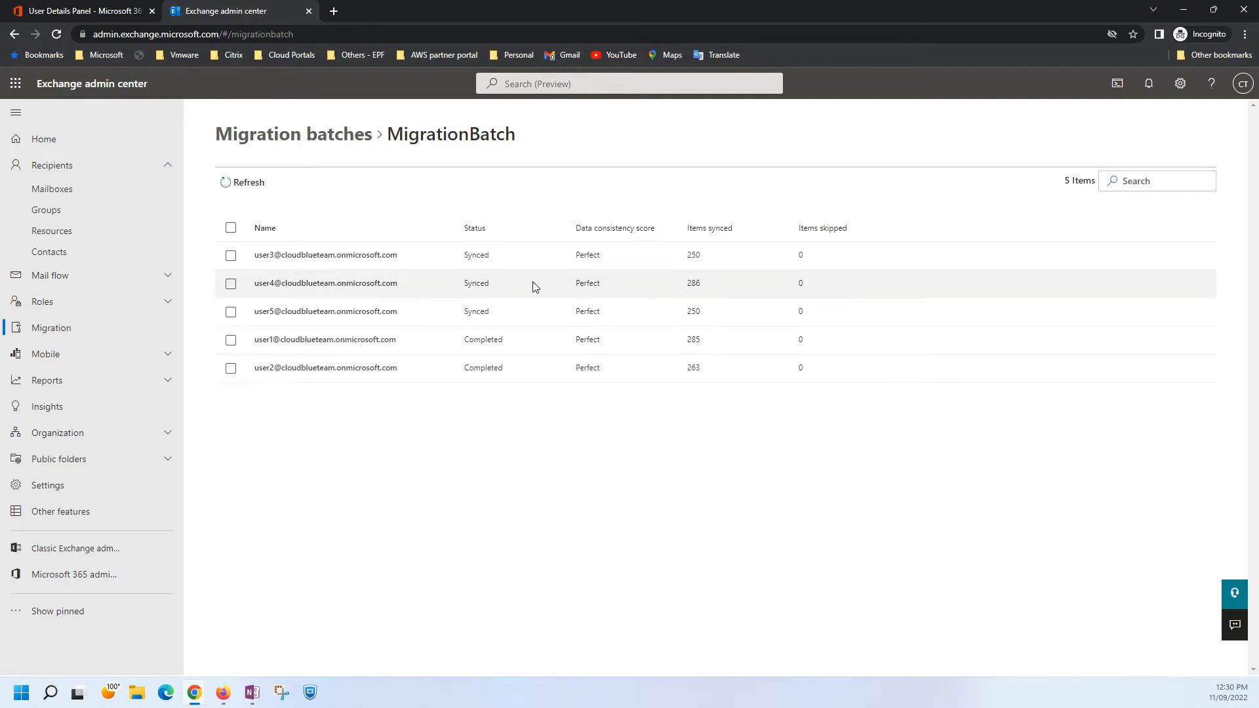
{"action": "left_click", "coordinate": [259, 190]}
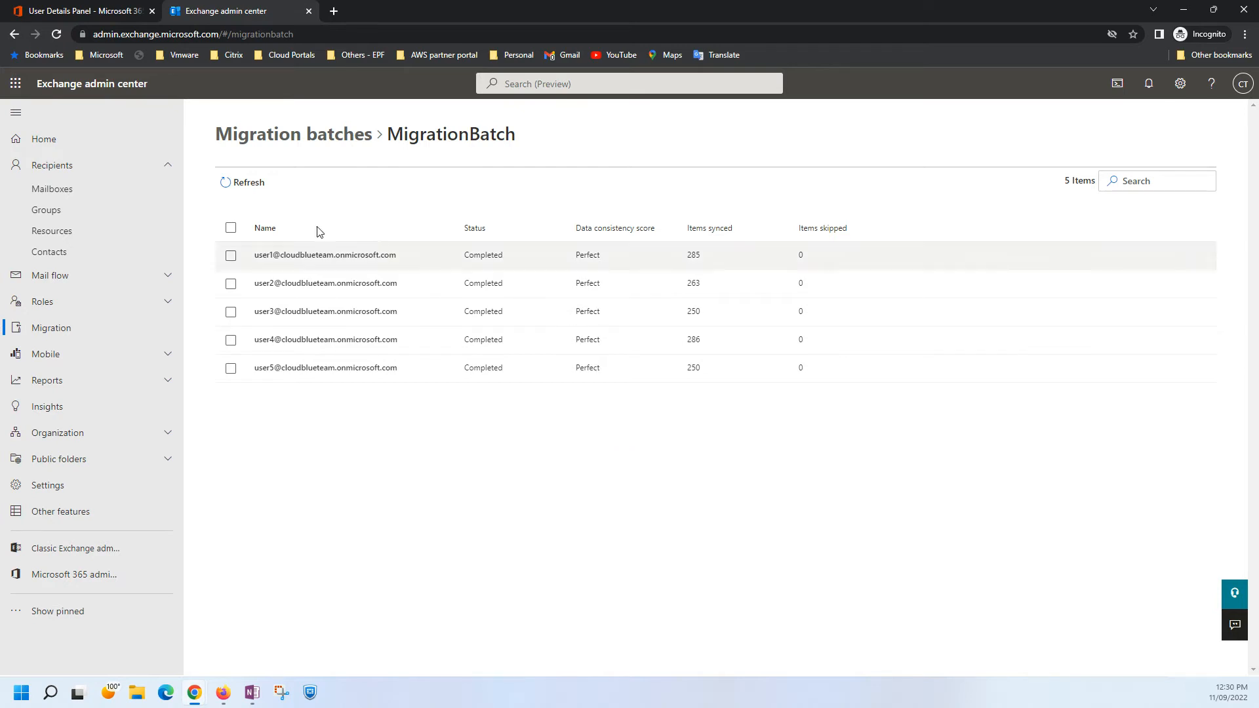
{"action": "left_click", "coordinate": [256, 185]}
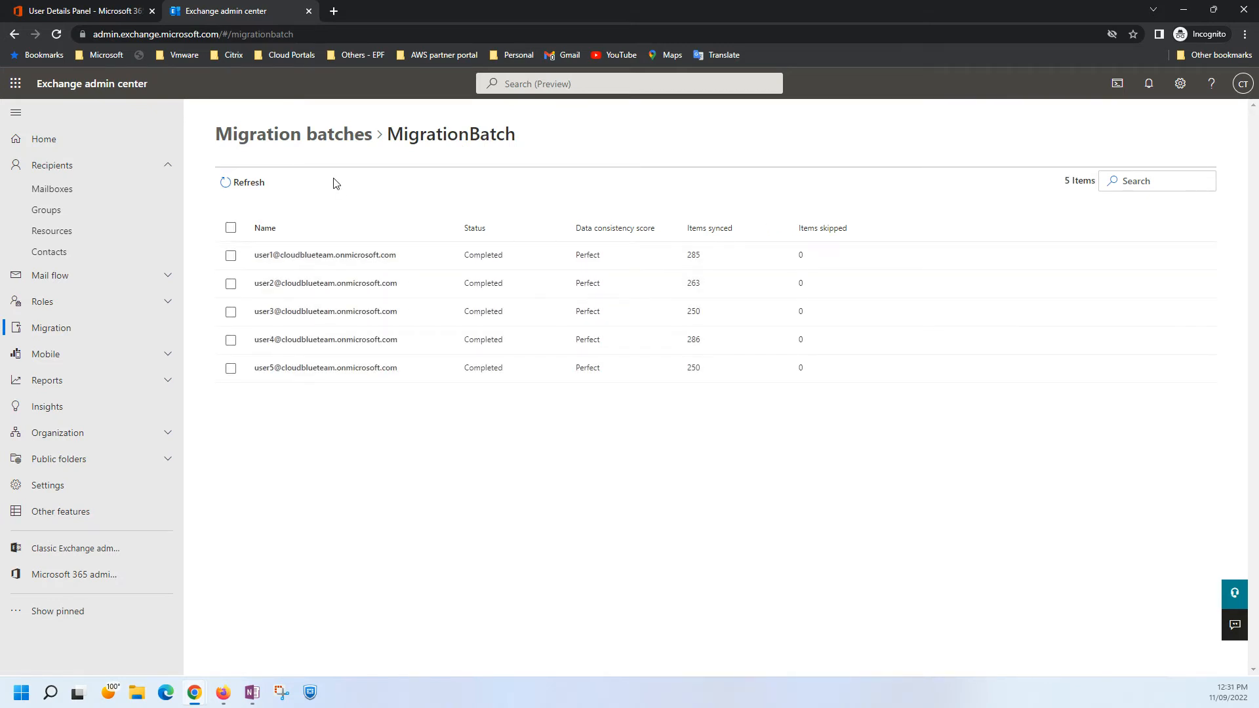
Review MigrationBatch's details once more and refresh the migration batches list to check the overall batch status.
{"action": "left_click", "coordinate": [313, 139]}
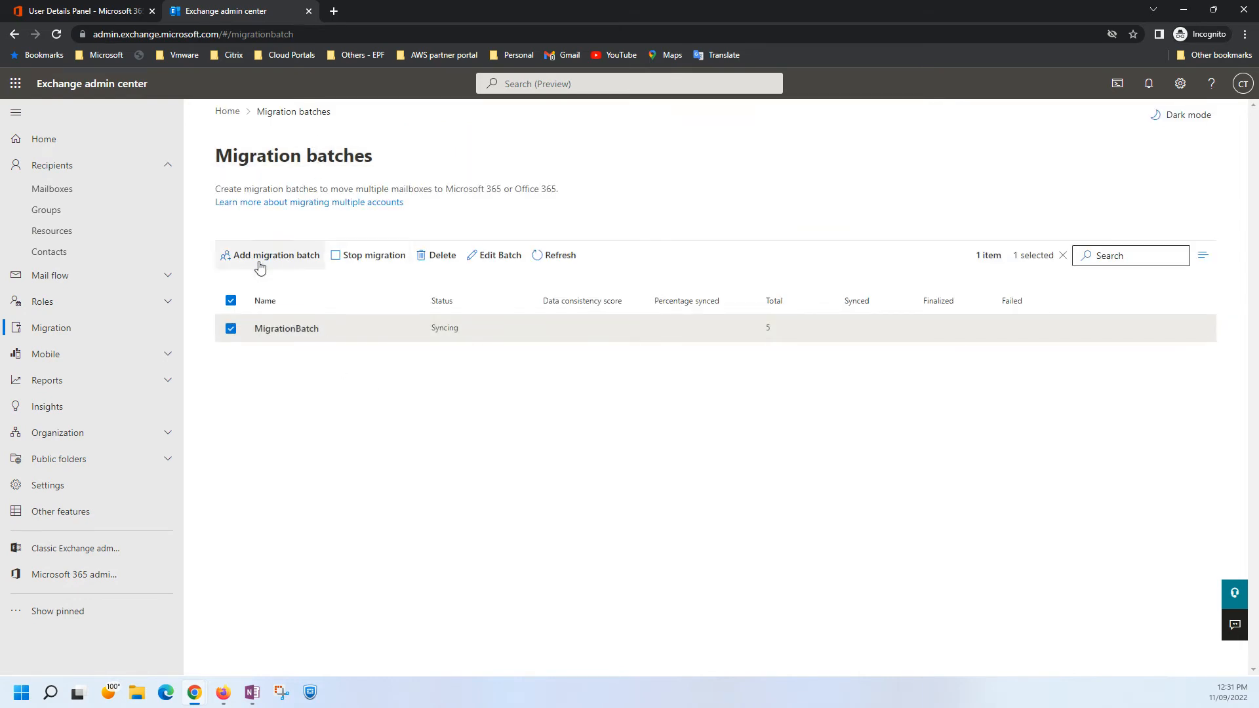
{"action": "left_click", "coordinate": [287, 329]}
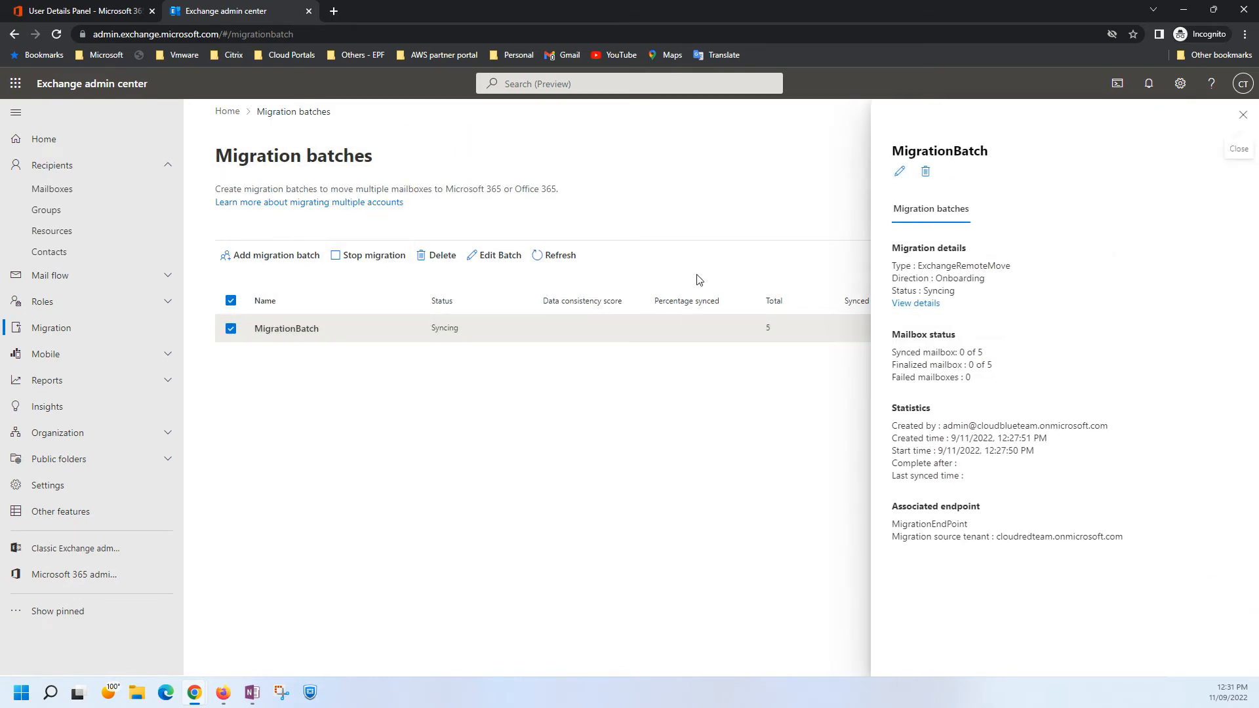
{"action": "left_click", "coordinate": [915, 303]}
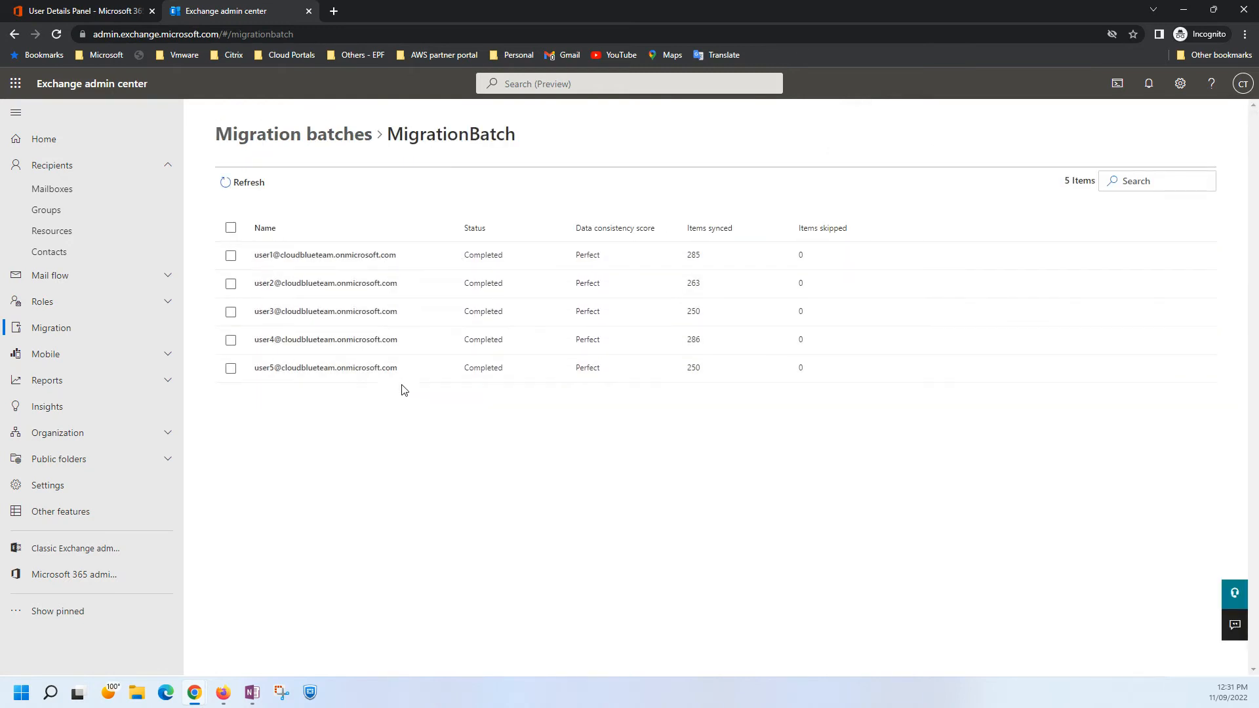
{"action": "left_click", "coordinate": [293, 139]}
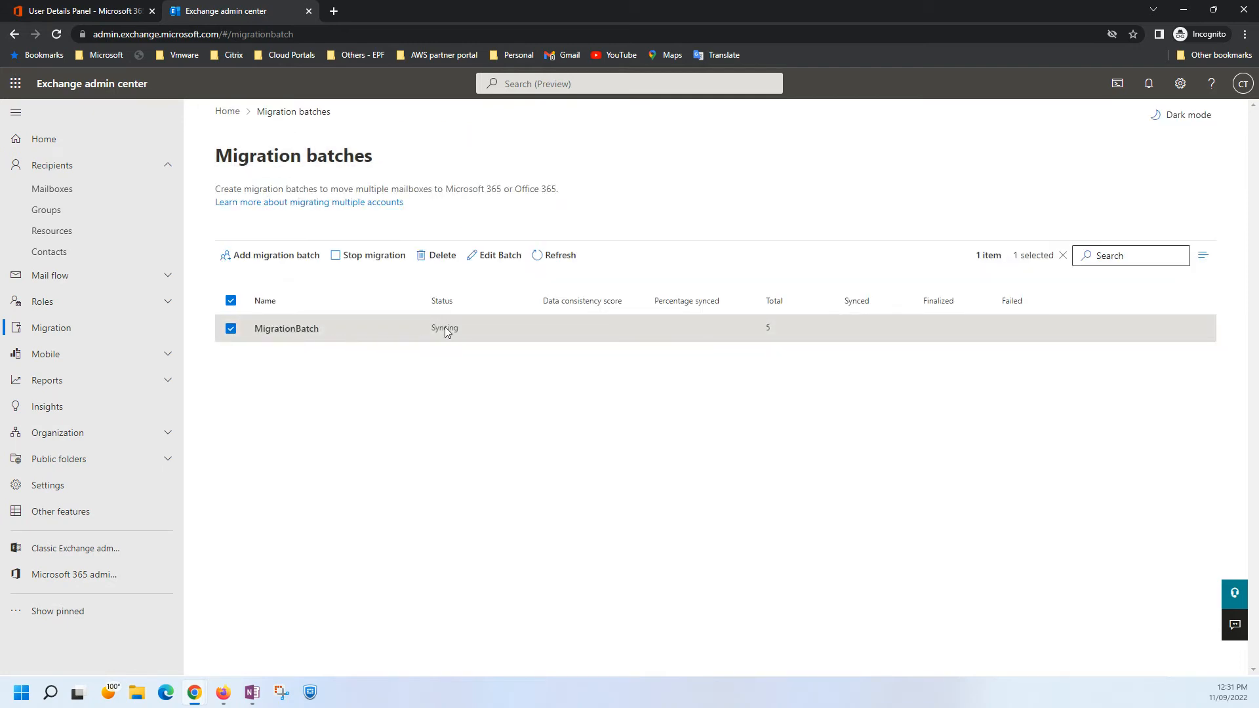
{"action": "left_click", "coordinate": [560, 255]}
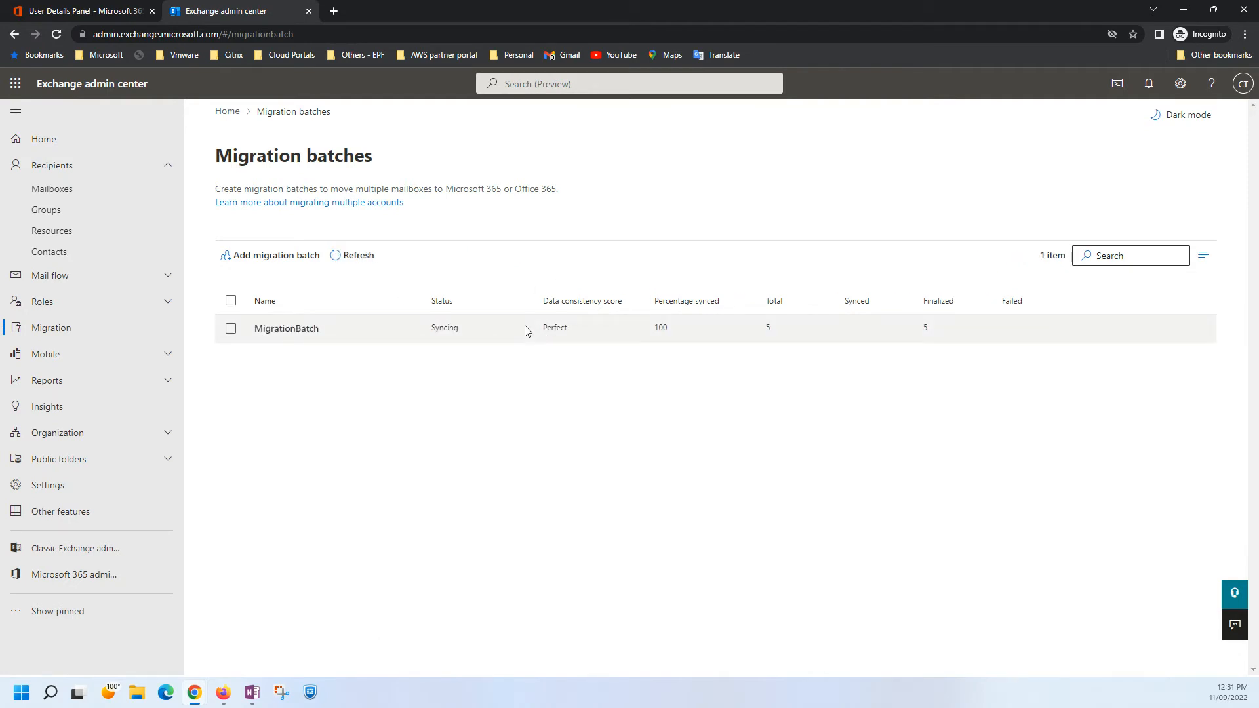
{"action": "left_click", "coordinate": [338, 255]}
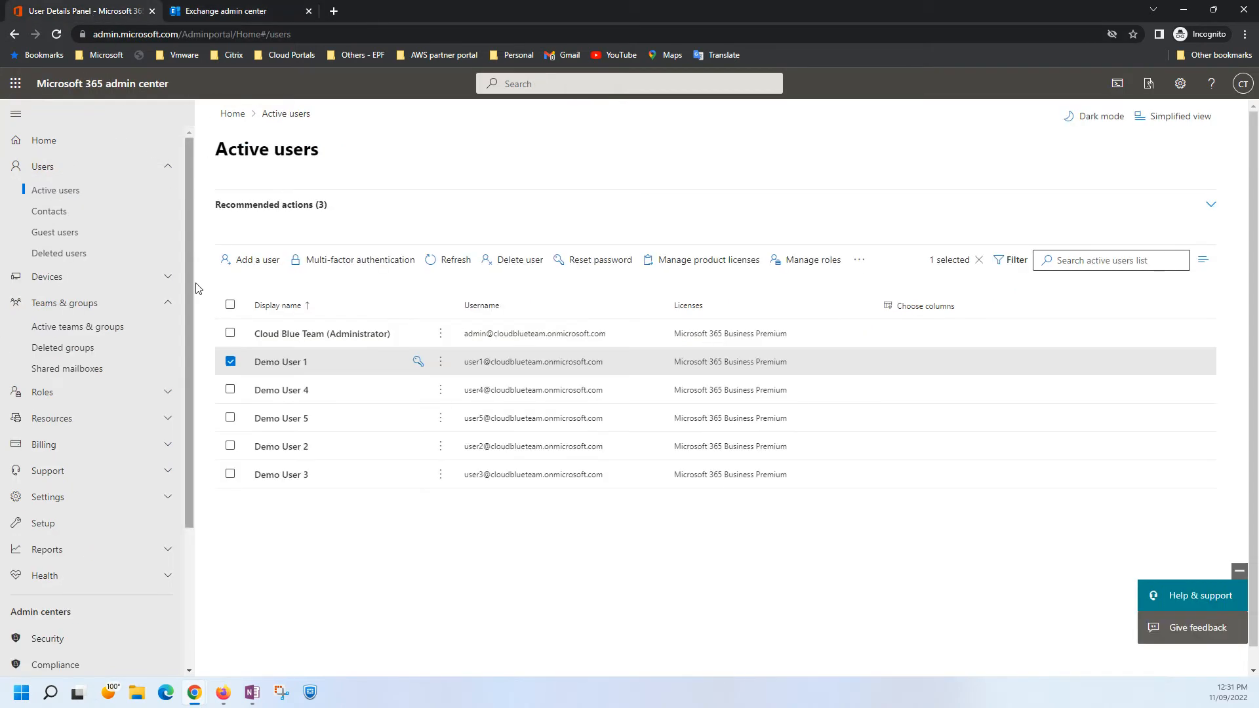
Check the mailbox storage of Demo User 1 and Demo User 4 among the target tenant's active users in the Microsoft 365 admin center.
{"action": "left_click", "coordinate": [285, 361]}
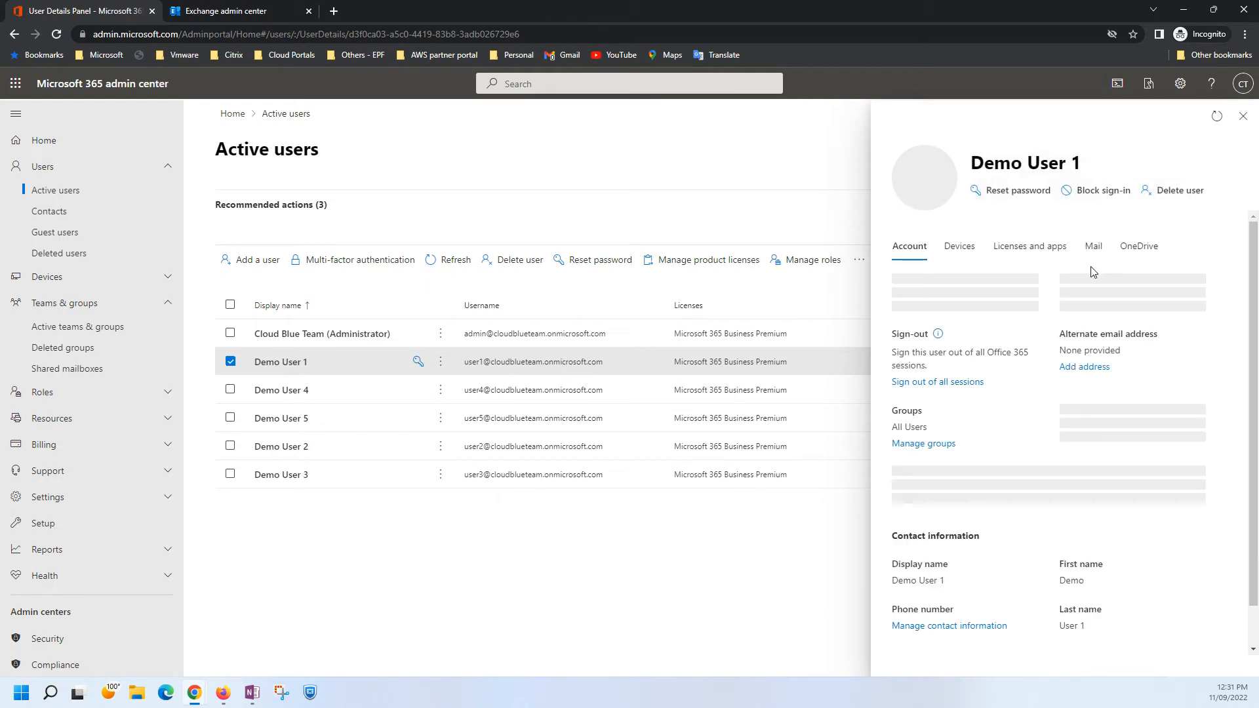
{"action": "left_click", "coordinate": [1094, 270]}
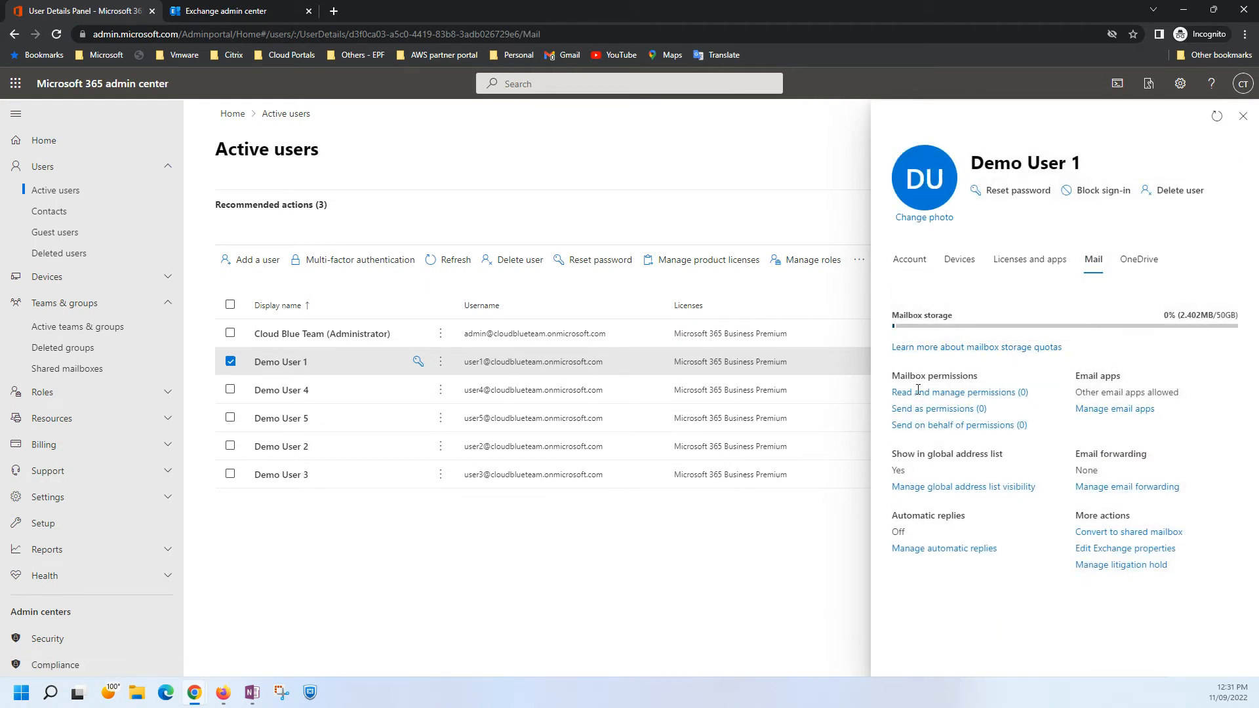
{"action": "left_click", "coordinate": [1242, 116]}
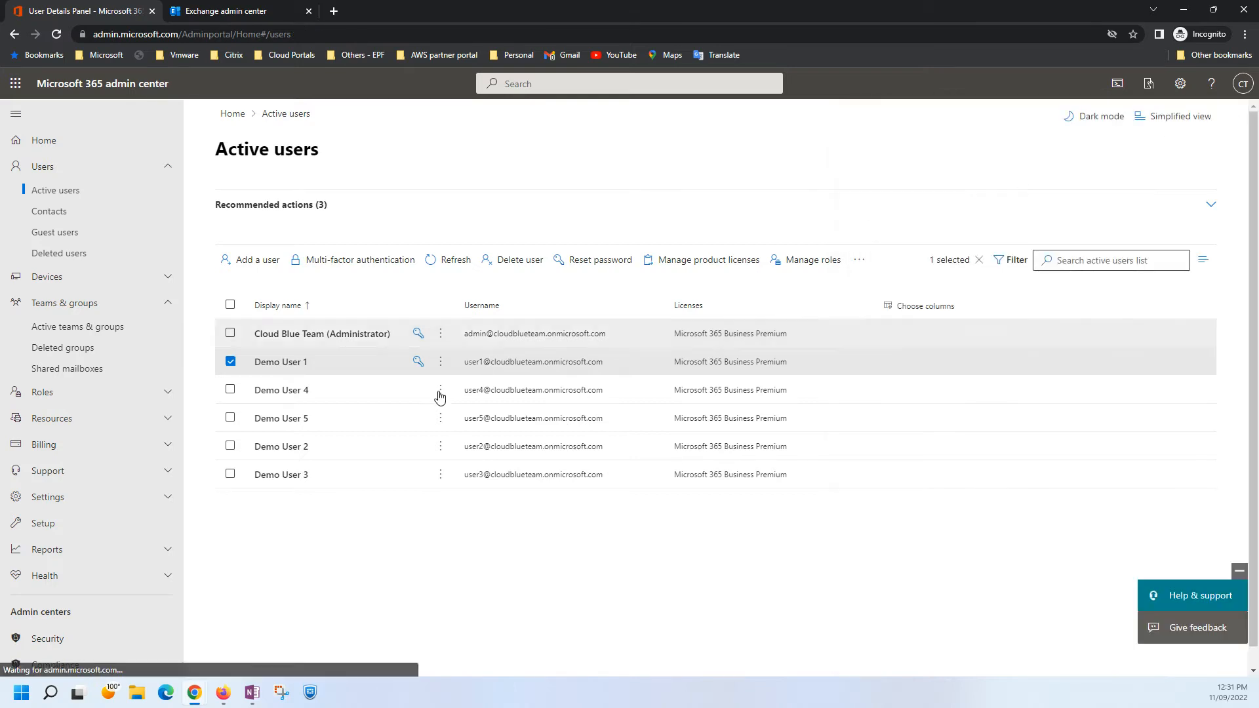
{"action": "left_click", "coordinate": [302, 397]}
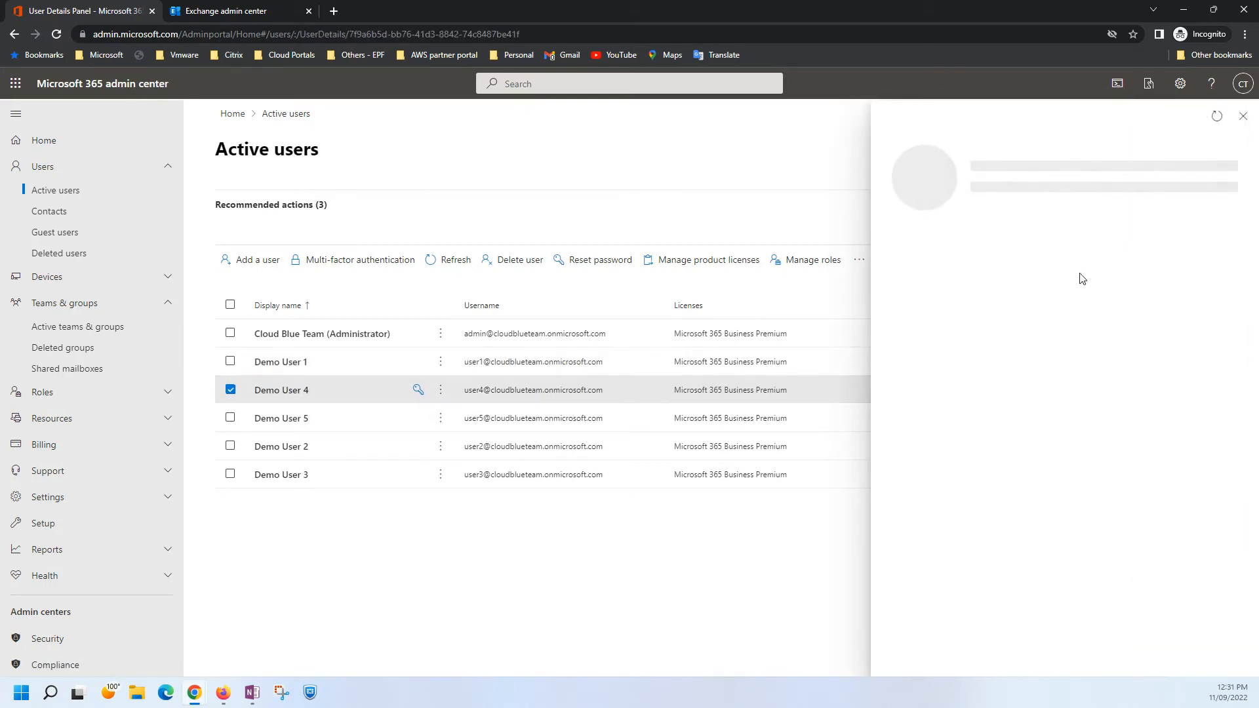
{"action": "left_click", "coordinate": [1093, 248]}
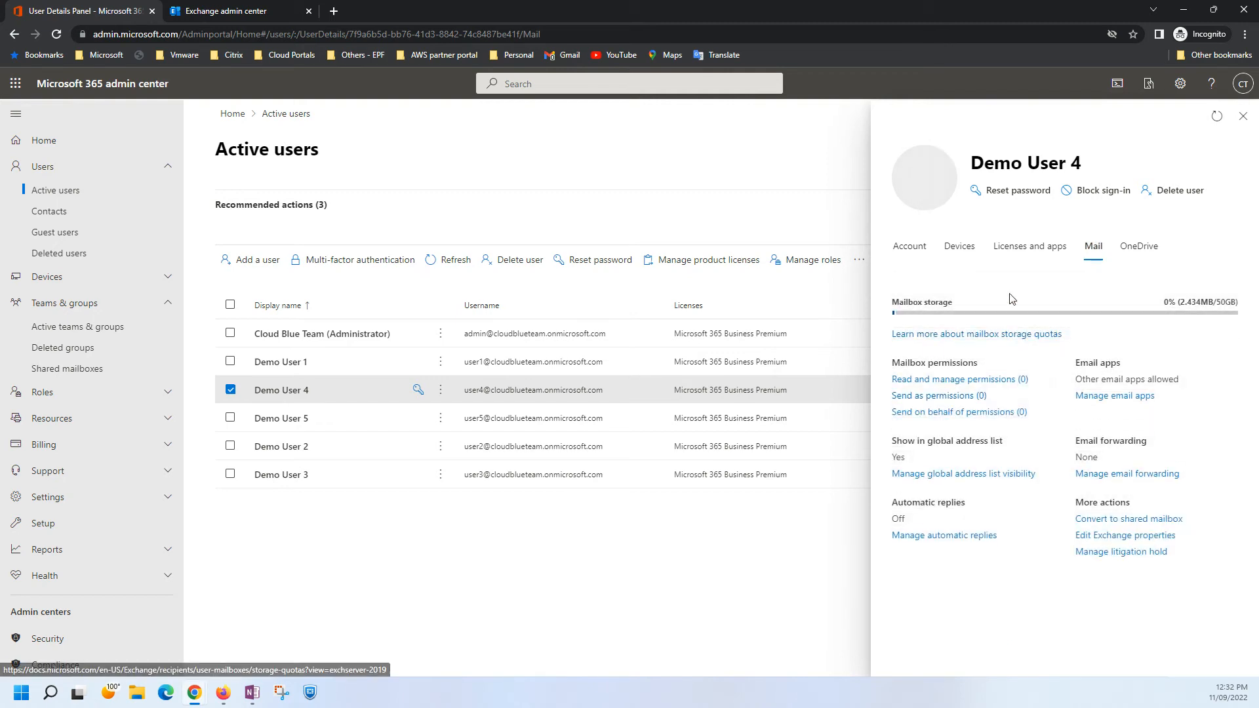
{"action": "left_click", "coordinate": [1242, 116]}
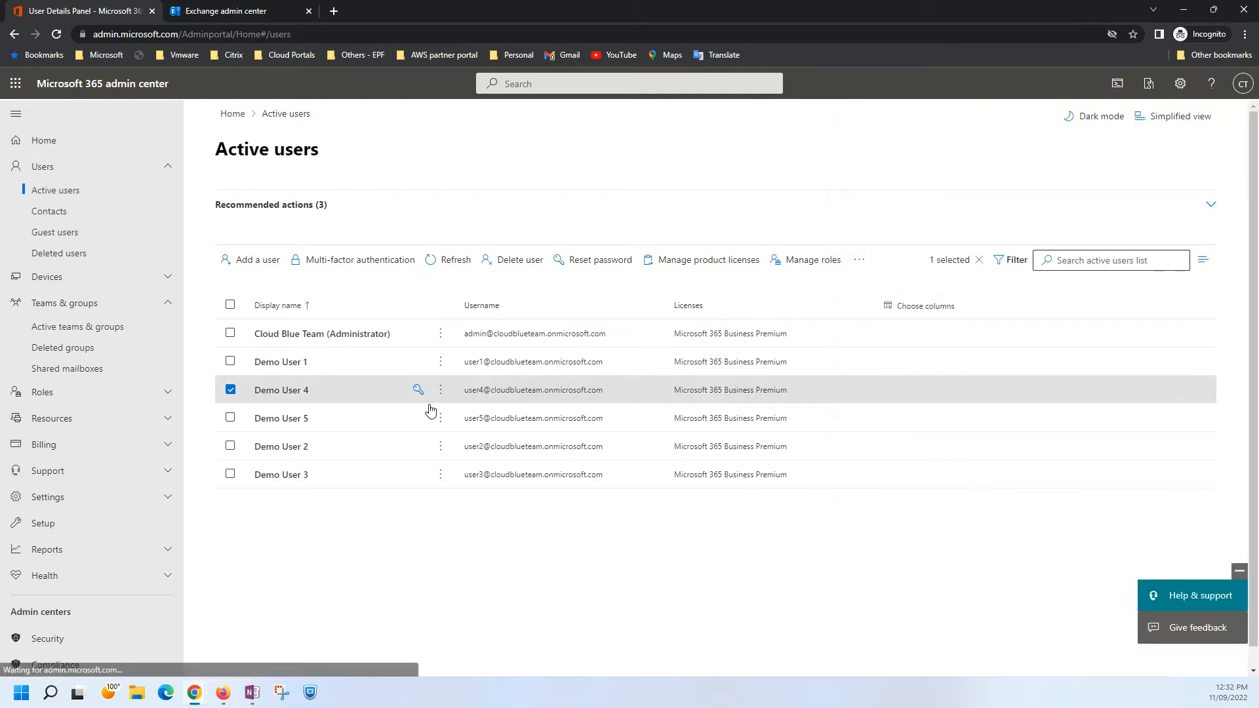
Check the mailbox storage of Demo User 5, Demo User 2 and Demo User 3, closing each user's details after viewing.
{"action": "left_click", "coordinate": [300, 417]}
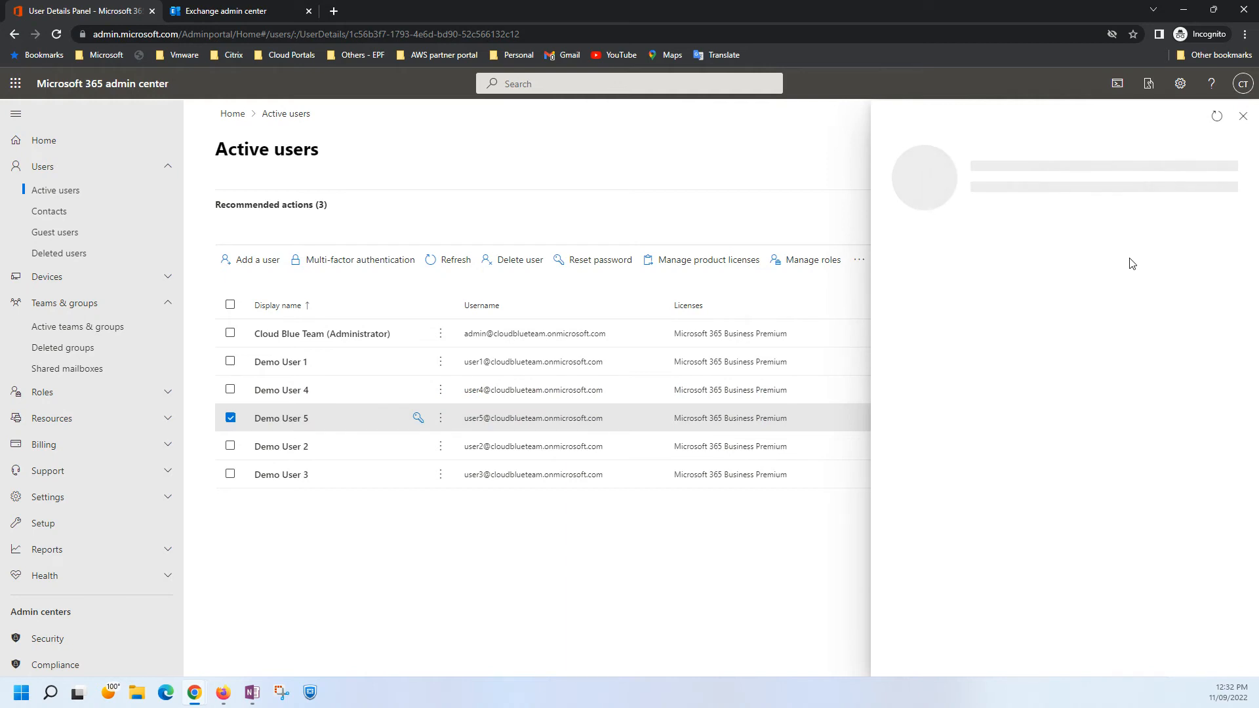
{"action": "left_click", "coordinate": [1093, 247]}
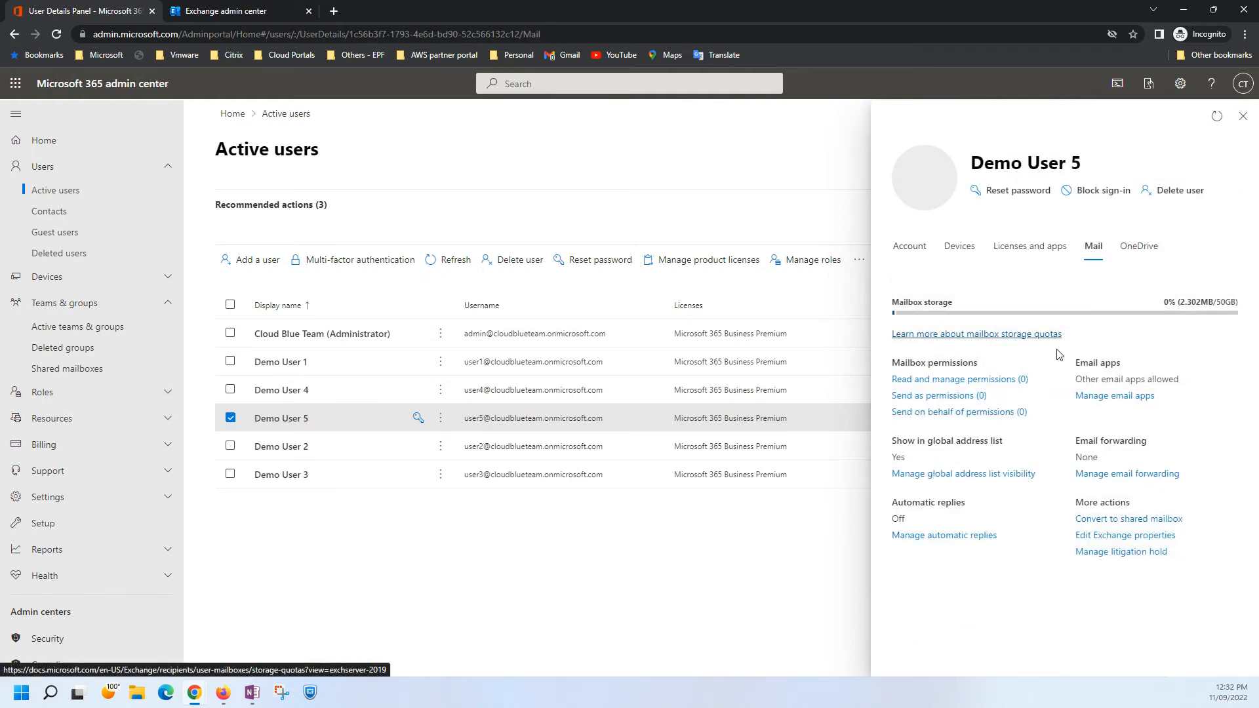
{"action": "left_click", "coordinate": [1243, 116]}
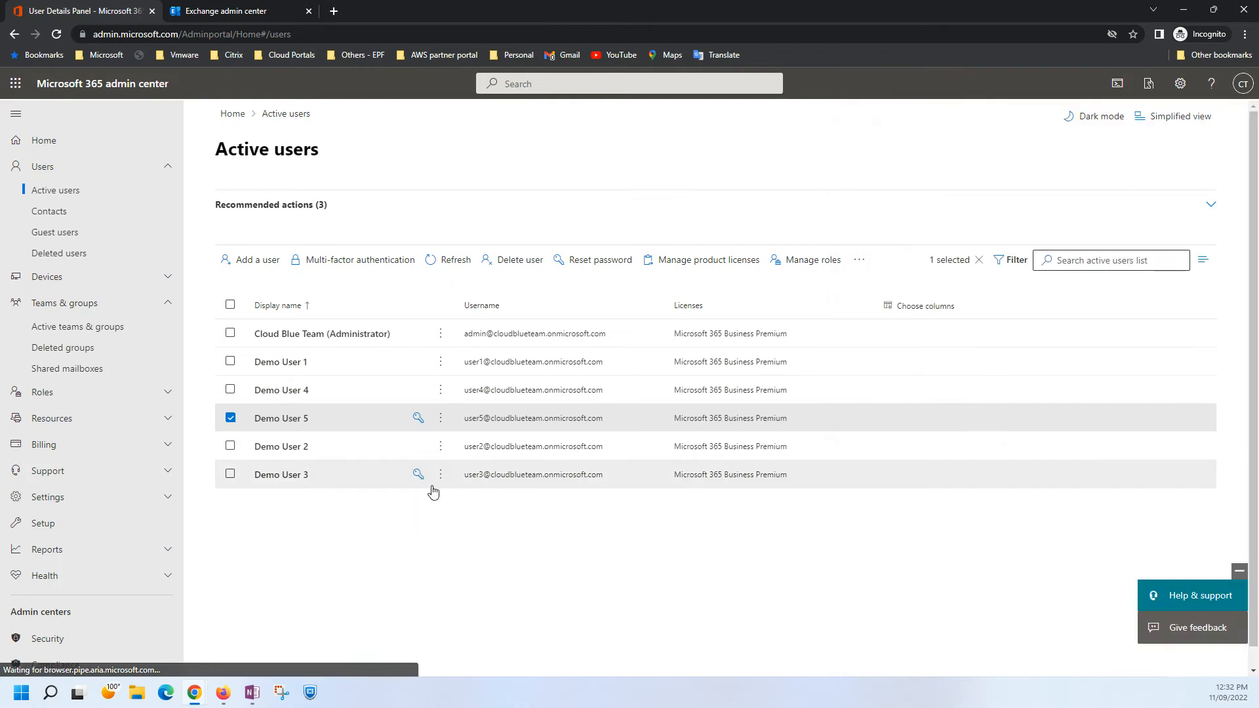
{"action": "left_click", "coordinate": [304, 449]}
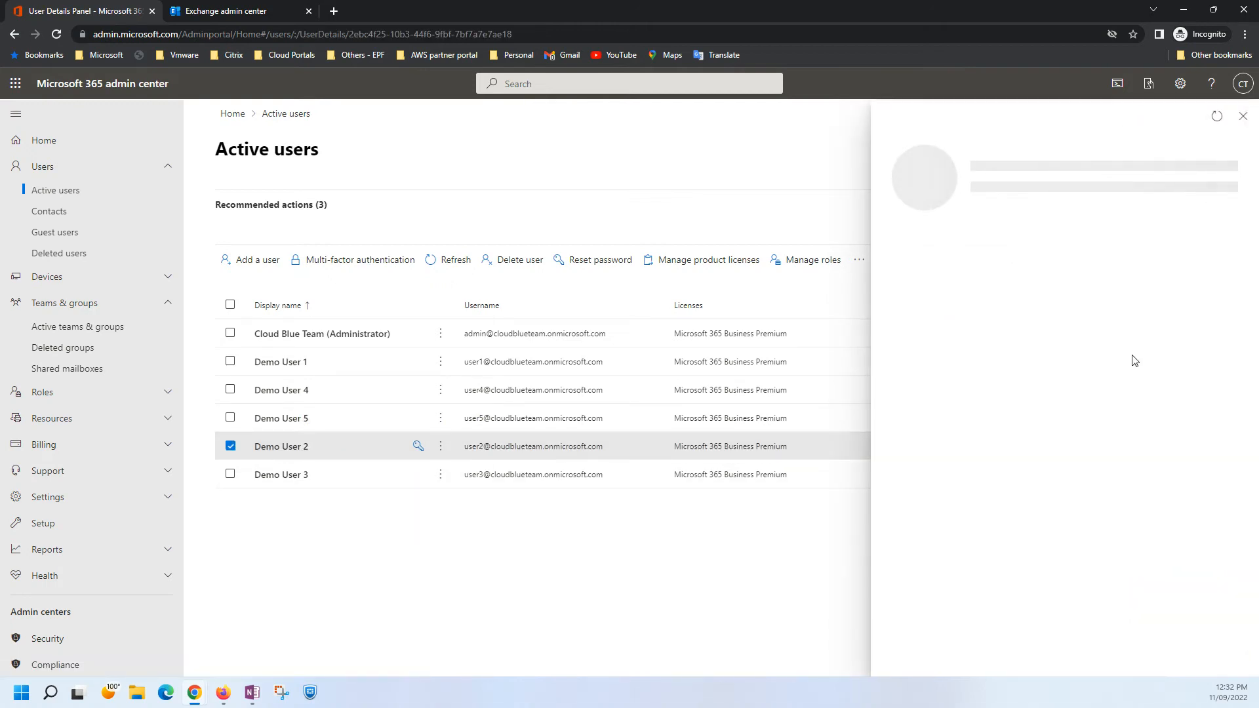
{"action": "left_click", "coordinate": [1093, 248]}
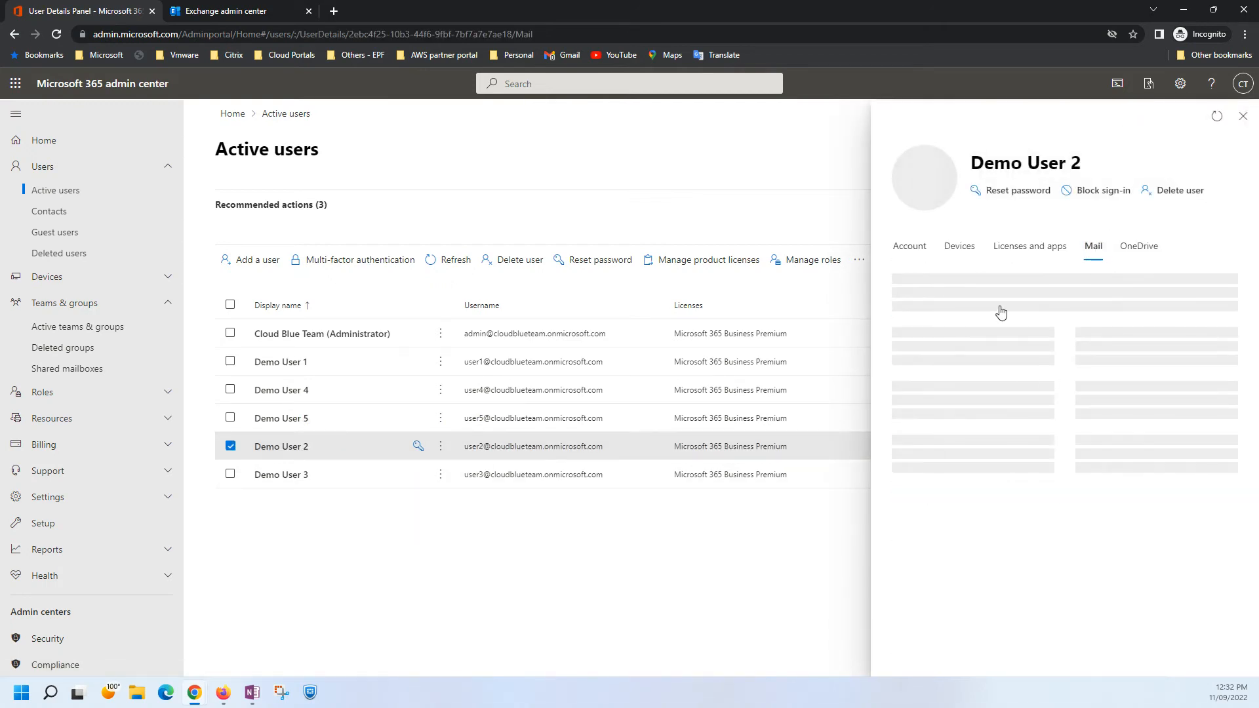
{"action": "left_click", "coordinate": [1242, 117]}
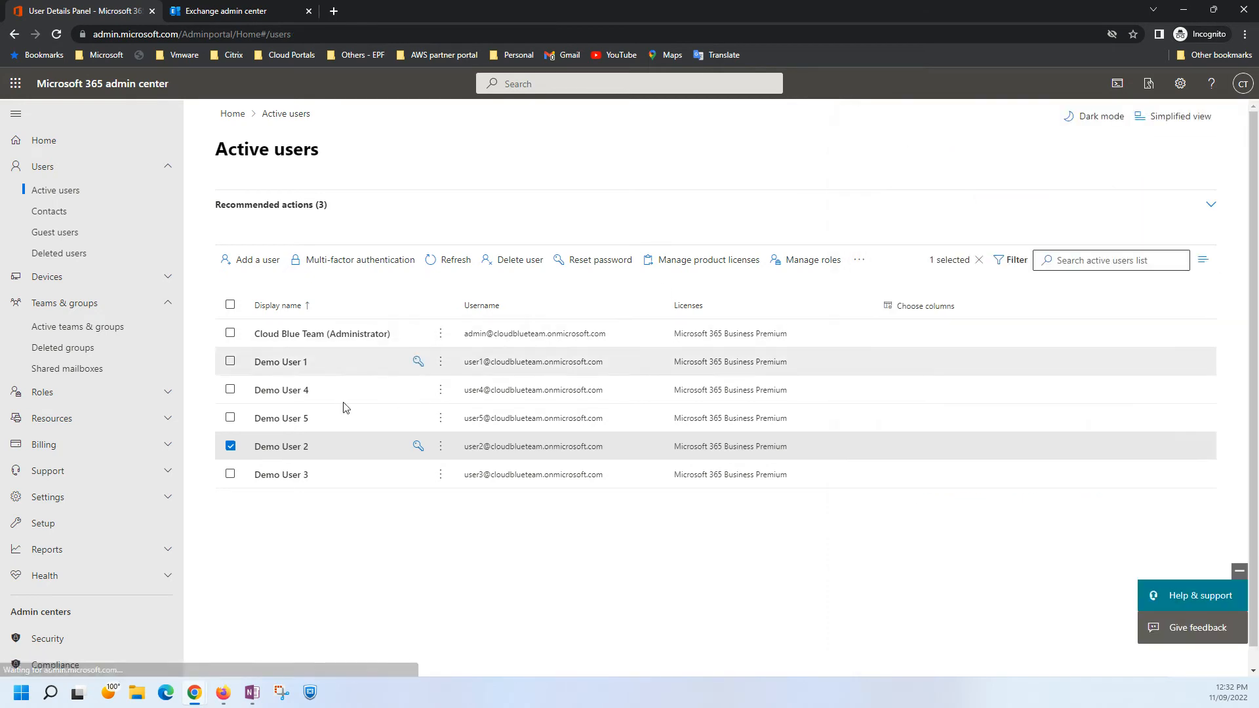
{"action": "left_click", "coordinate": [293, 478]}
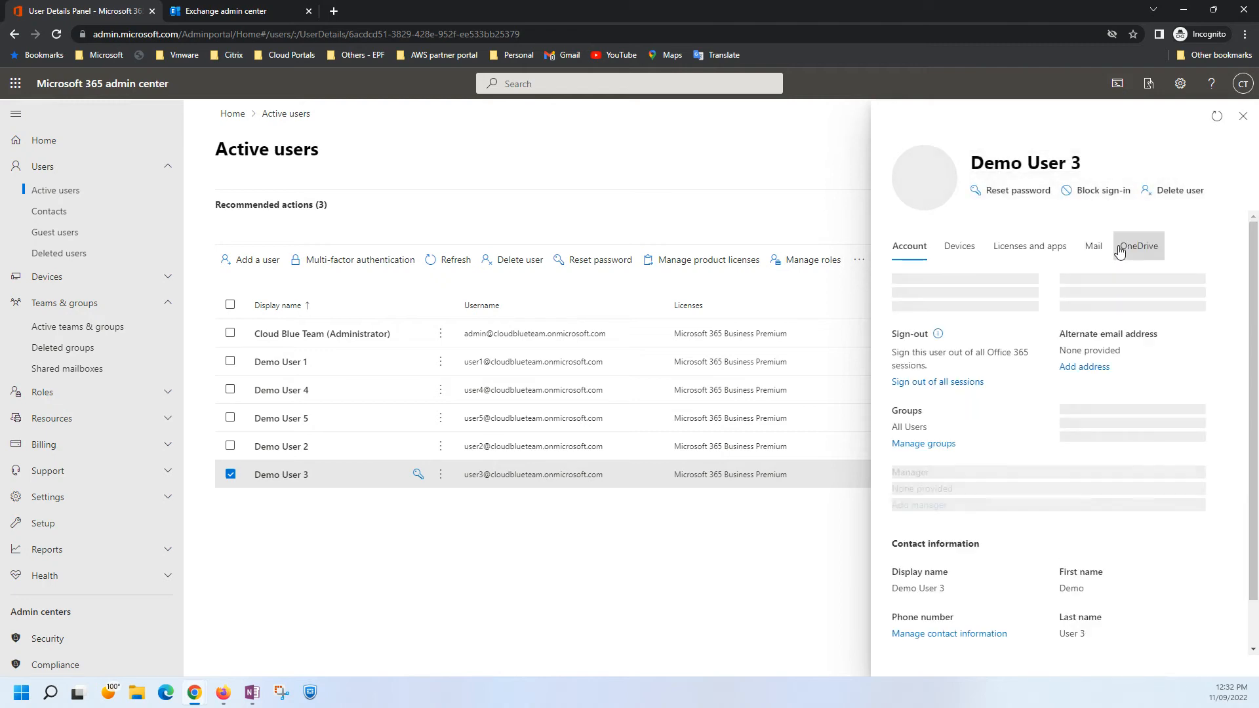
{"action": "left_click", "coordinate": [1102, 249]}
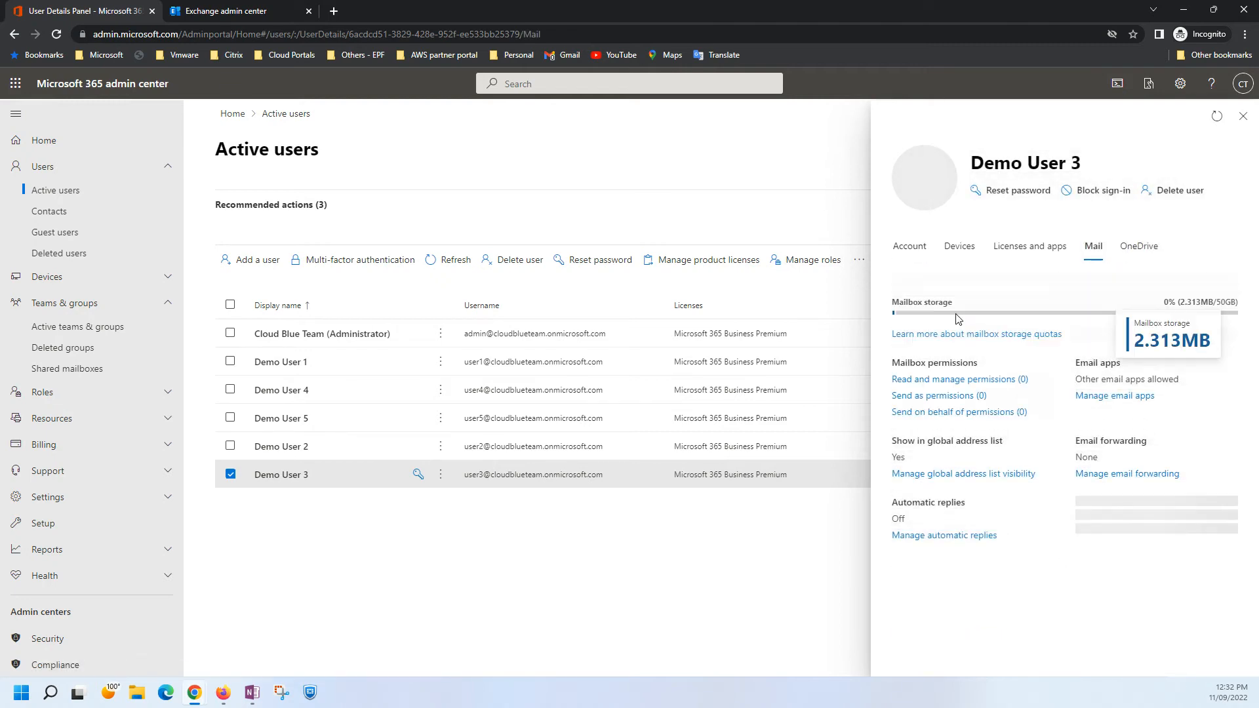
{"action": "left_click", "coordinate": [1242, 117]}
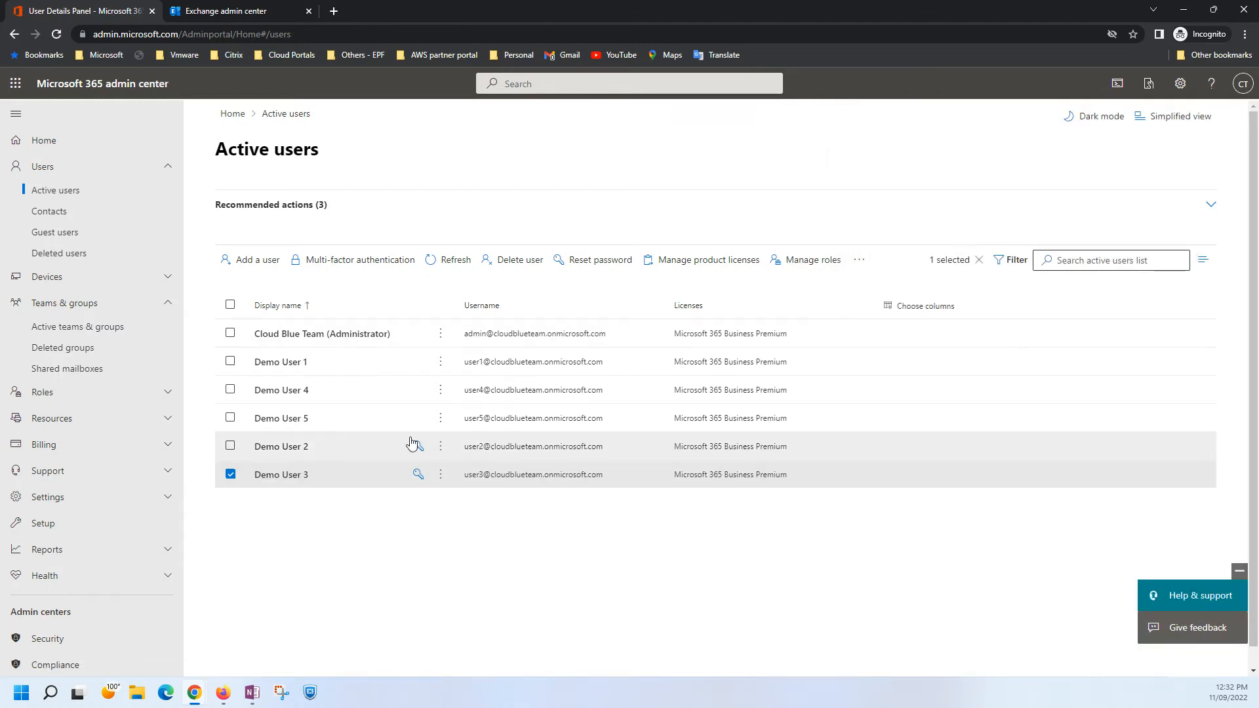
Return to the Exchange admin center and refresh the migration batches list to recheck MigrationBatch's status.
{"action": "left_click", "coordinate": [270, 10]}
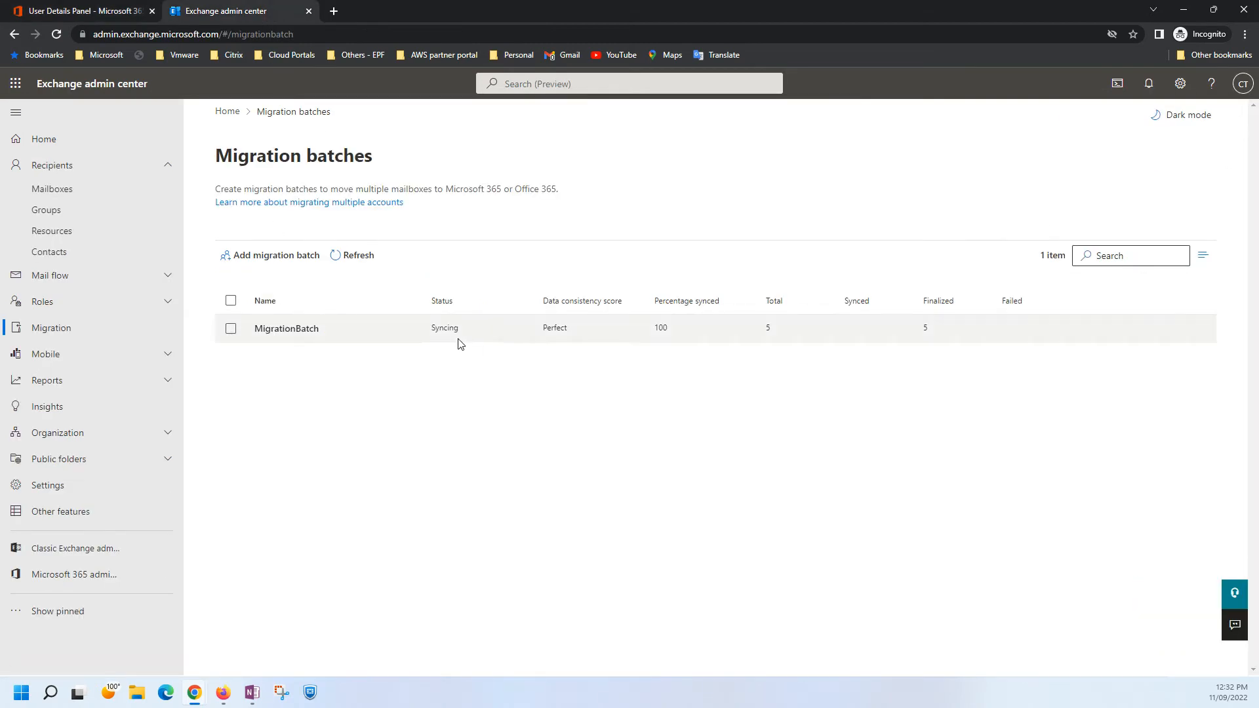
{"action": "left_click", "coordinate": [349, 255]}
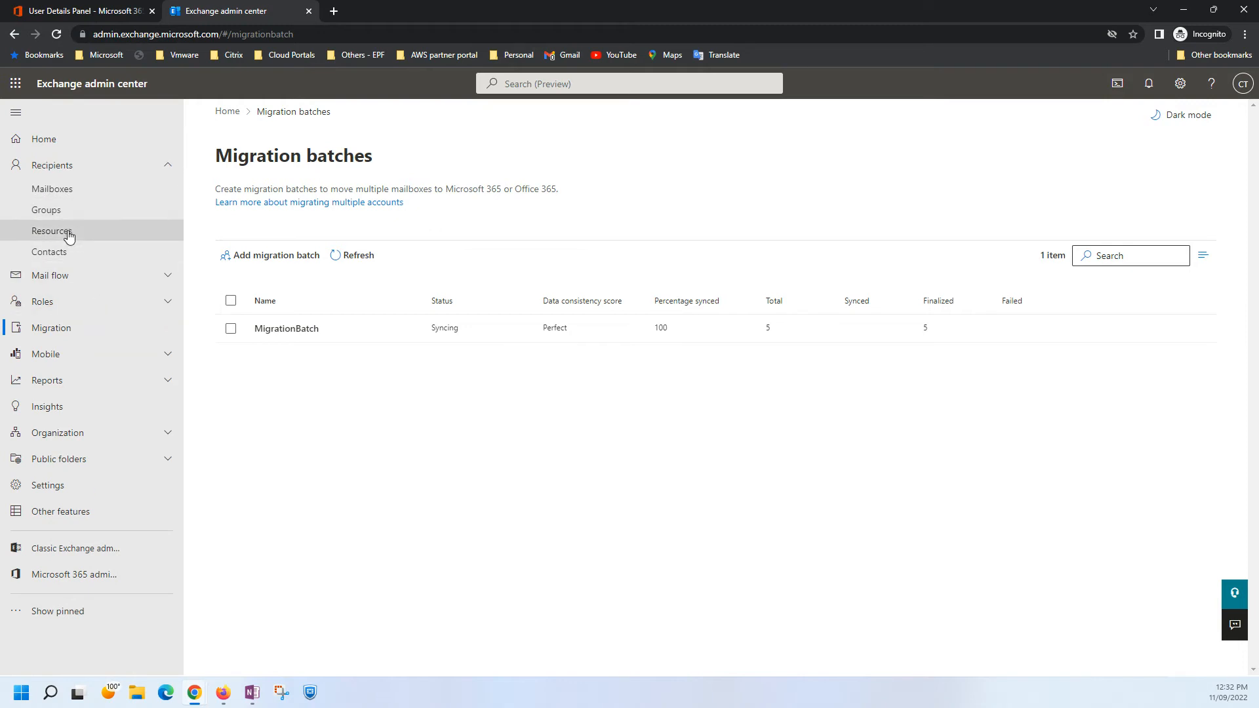
Switch to the source tenant's active users in Firefox and check the mailbox status of Demo User 1, closing the details after viewing.
{"action": "mouse_move", "coordinate": [192, 694]}
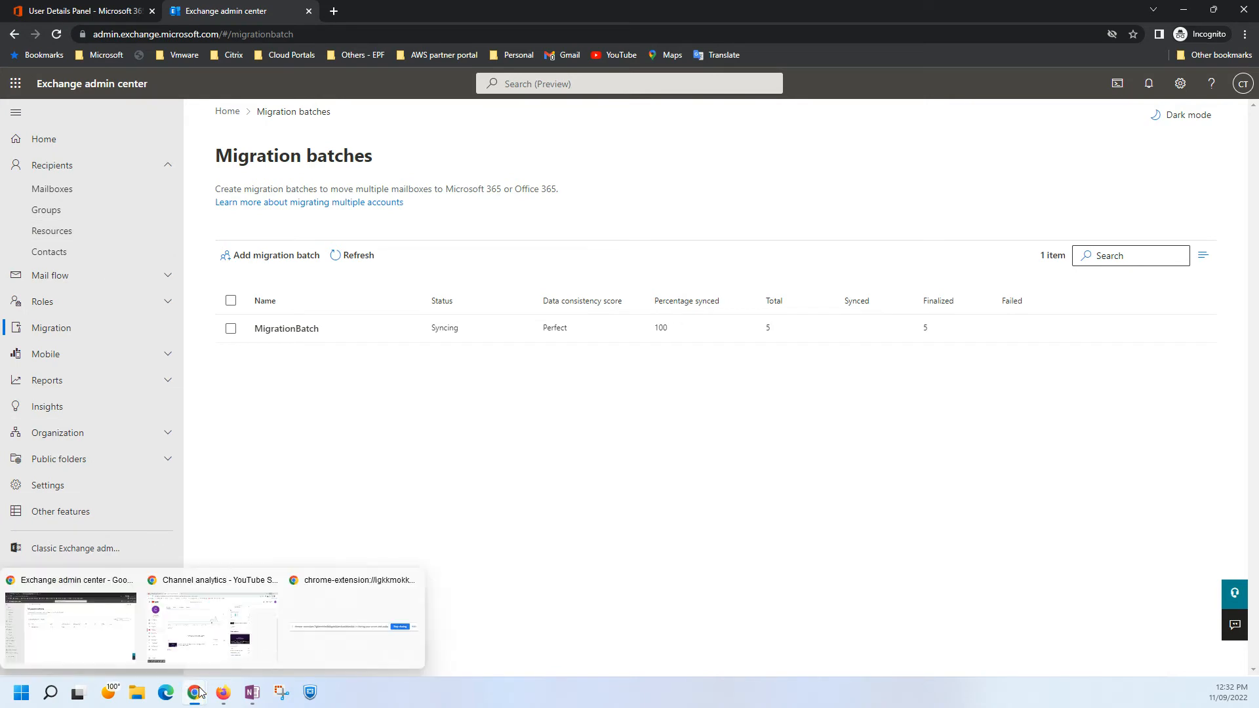
{"action": "left_click", "coordinate": [223, 629]}
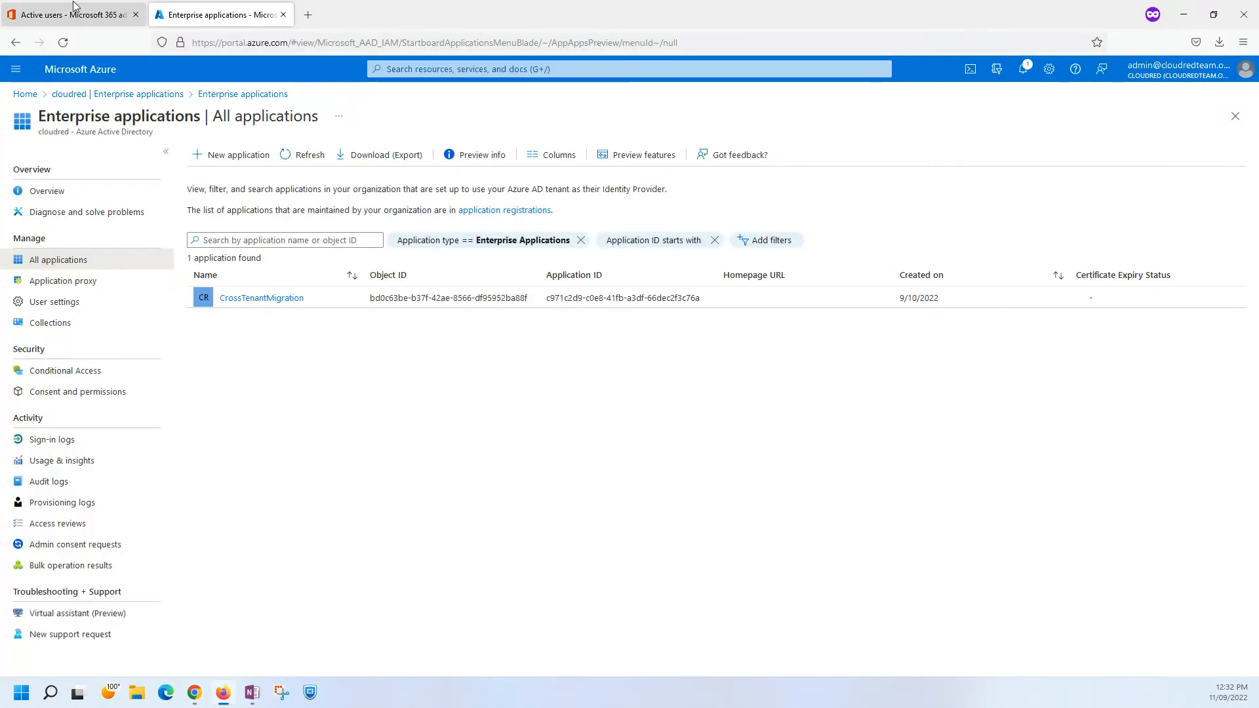
{"action": "key", "text": "ctrl+Tab"}
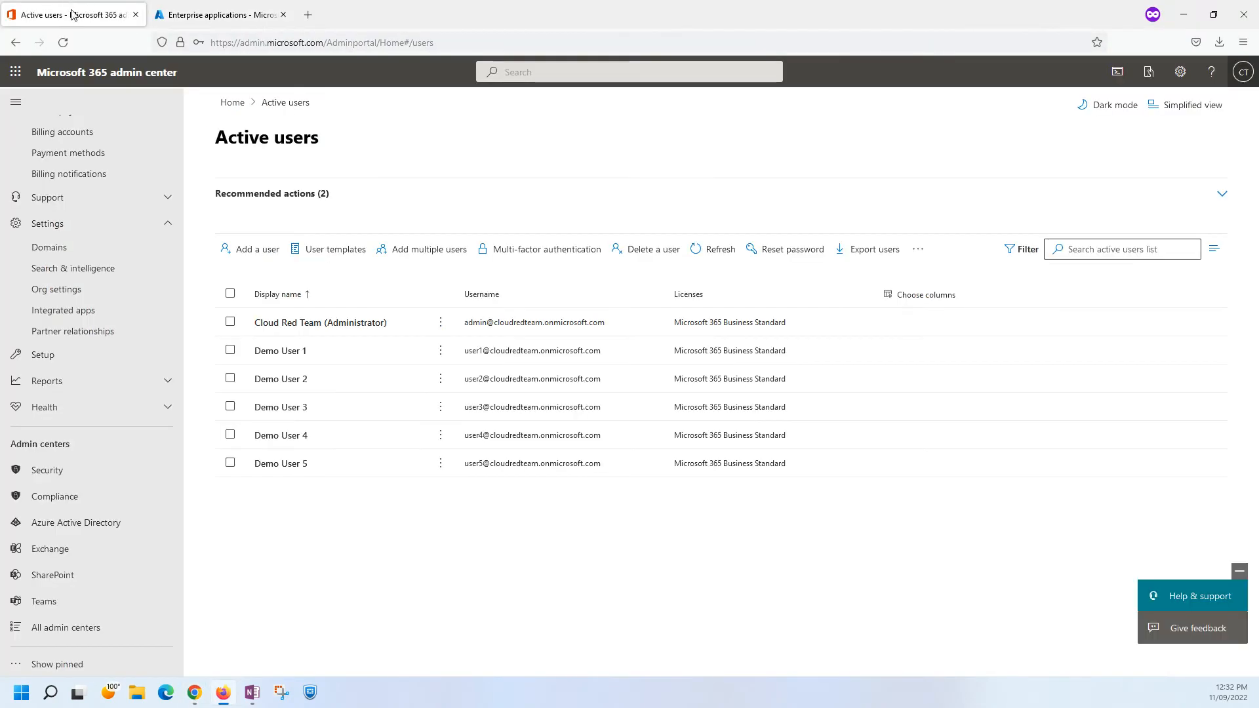
{"action": "left_click", "coordinate": [284, 356]}
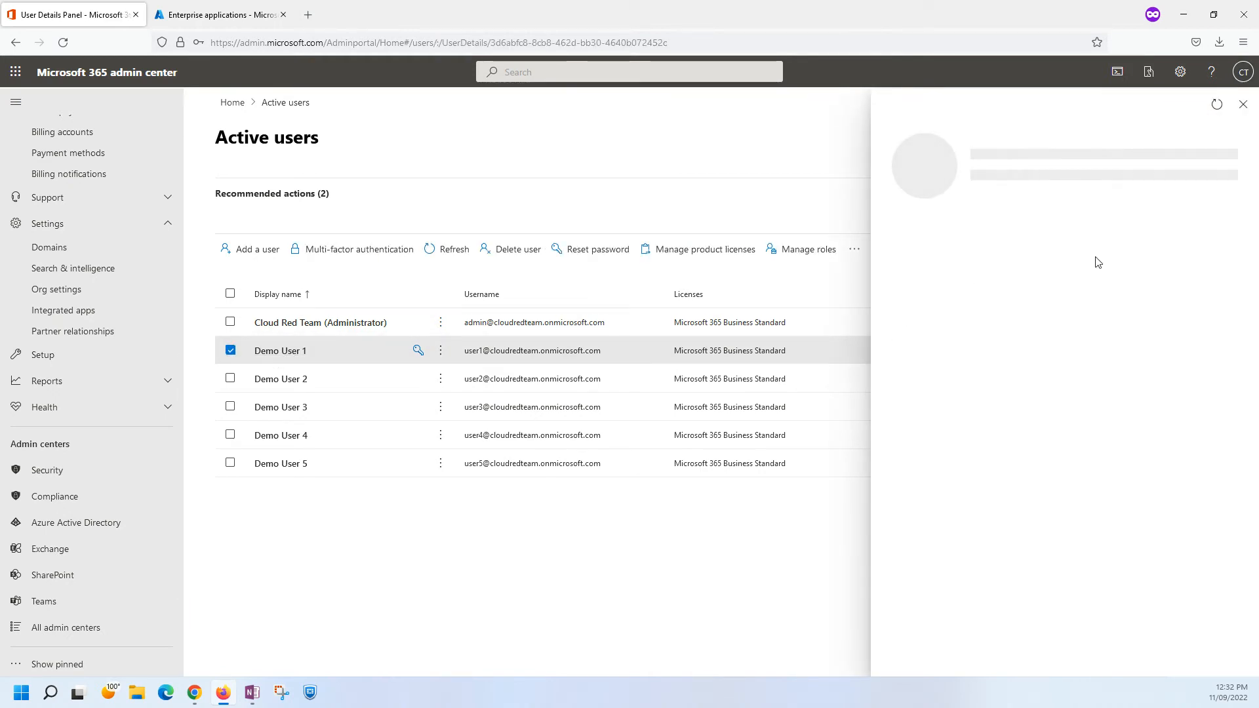
{"action": "left_click", "coordinate": [1095, 234]}
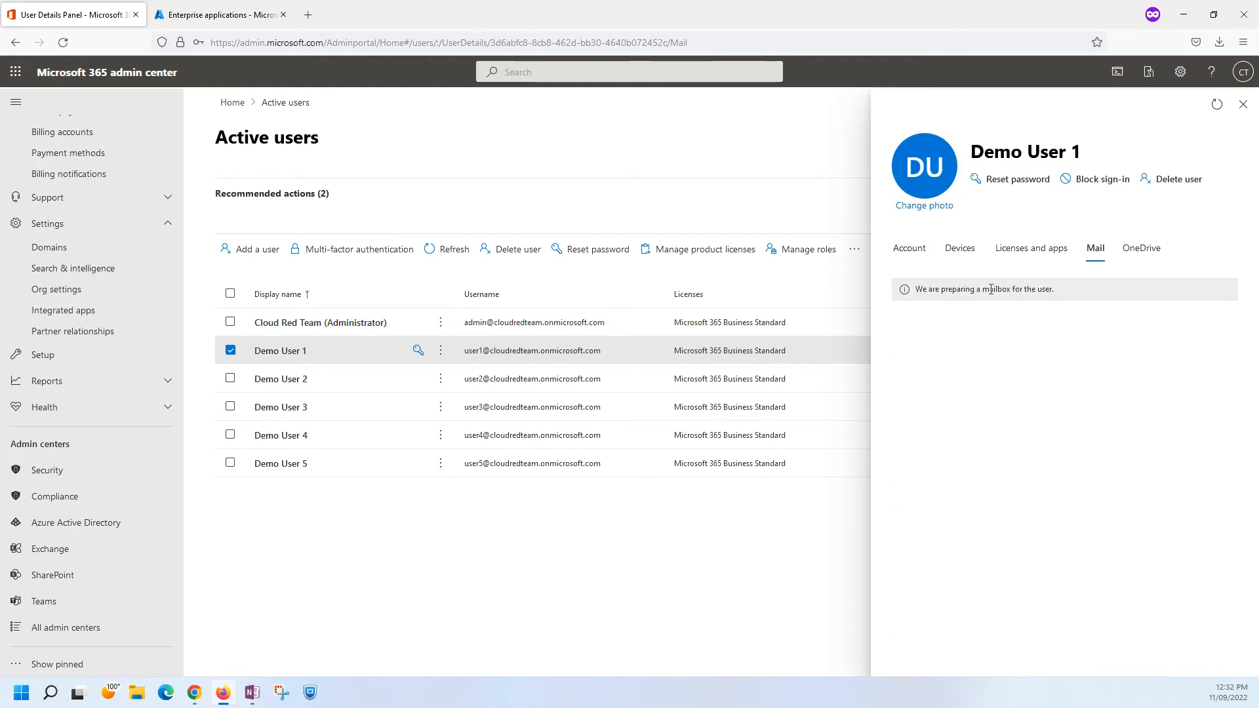
{"action": "left_click", "coordinate": [1243, 105]}
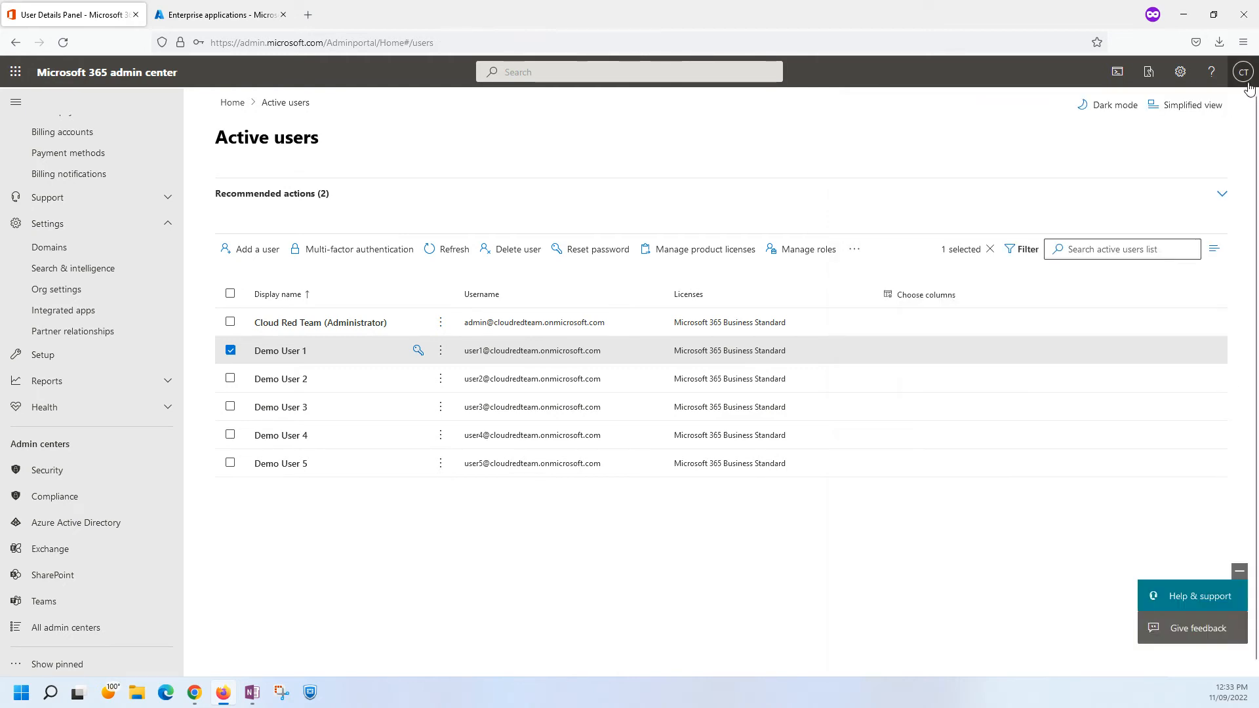
Recheck Demo User 1's mail details in the source tenant, and briefly open and close Demo User 2's details.
{"action": "left_click", "coordinate": [1243, 72]}
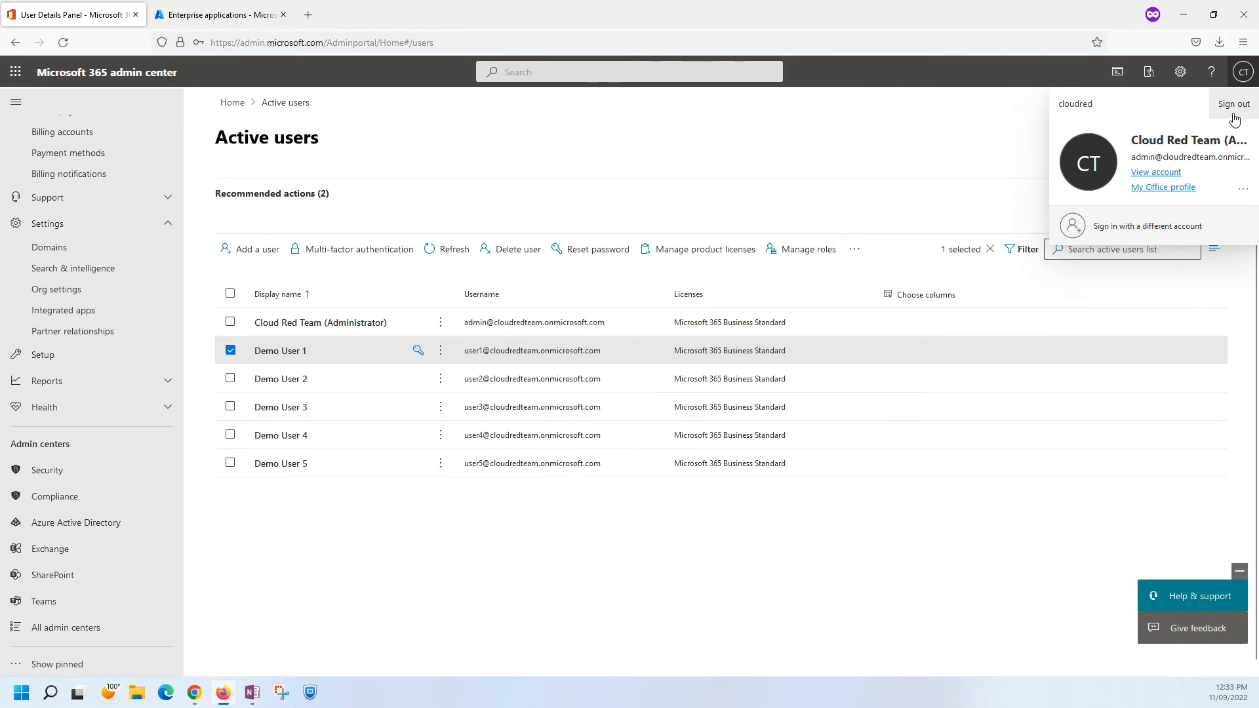
{"action": "left_click", "coordinate": [919, 118]}
{"action": "left_click", "coordinate": [281, 351]}
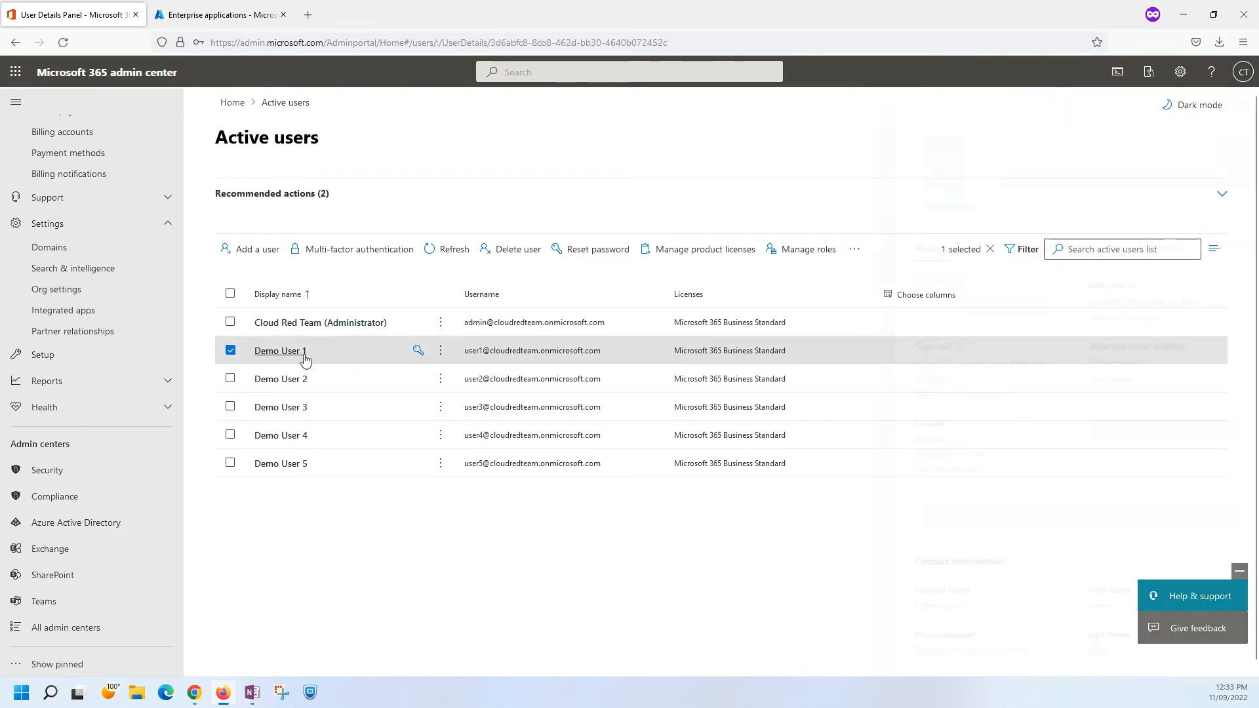
{"action": "left_click", "coordinate": [1095, 249]}
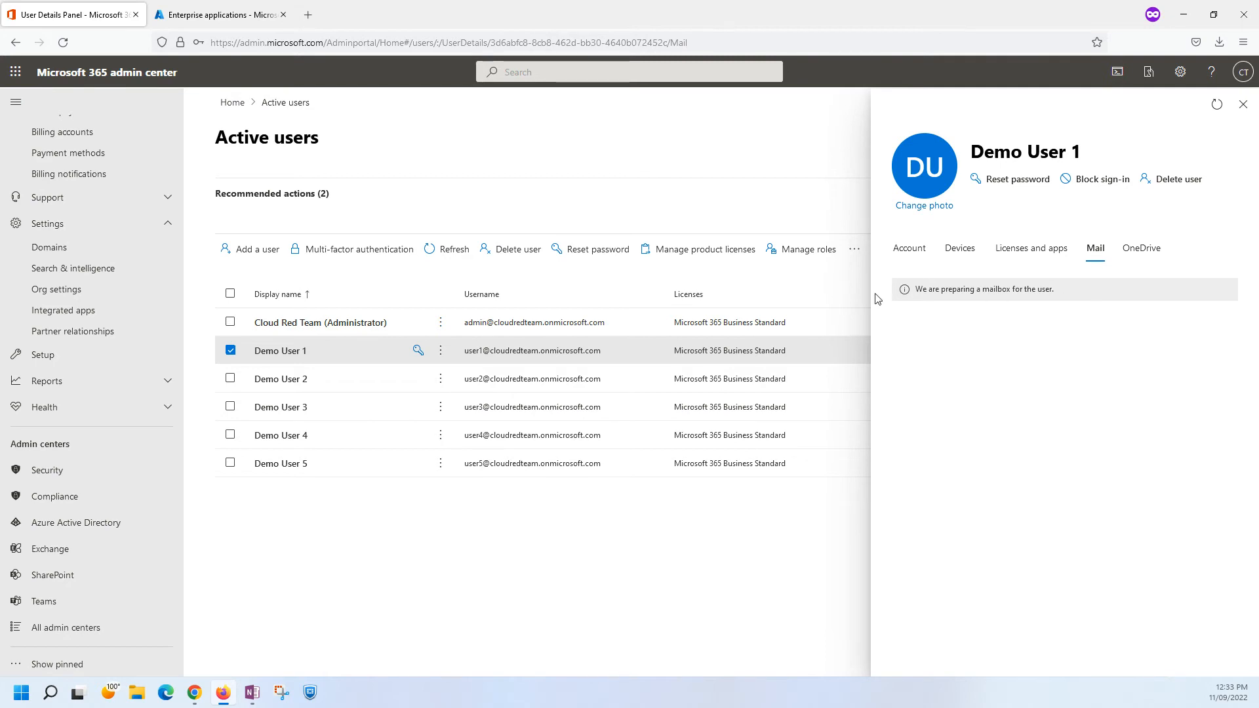
{"action": "left_click", "coordinate": [1242, 104]}
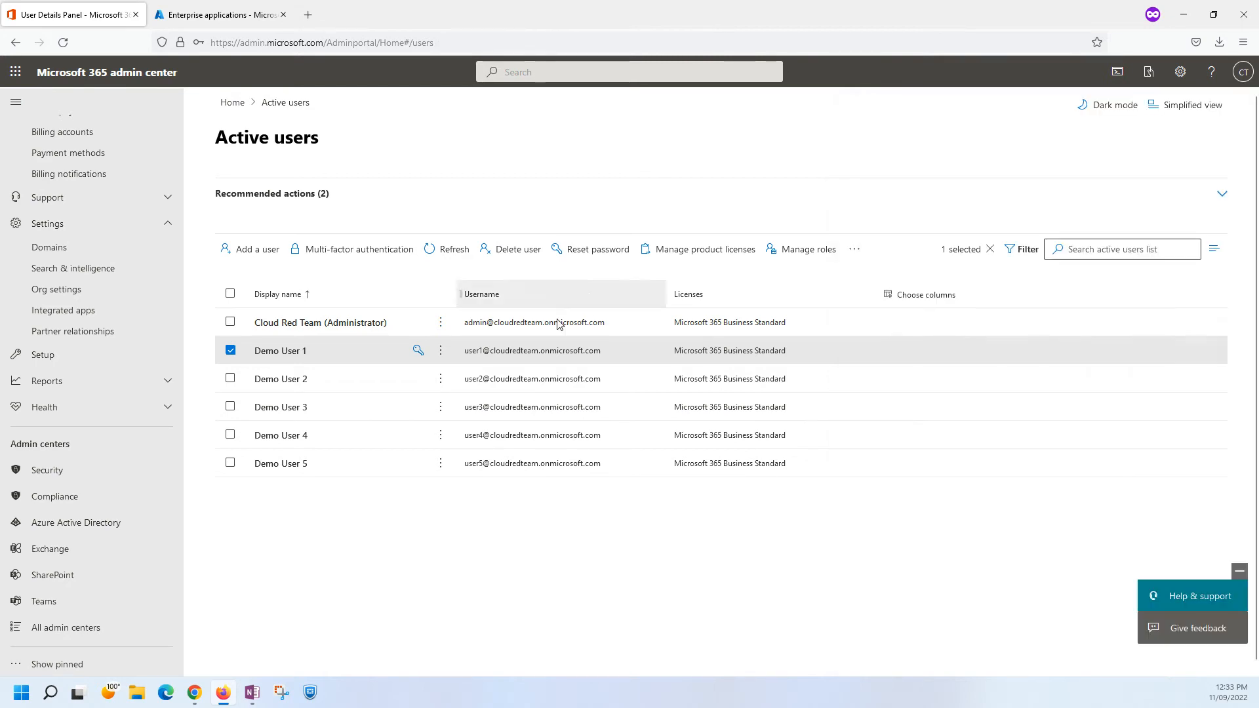
{"action": "left_click", "coordinate": [308, 380]}
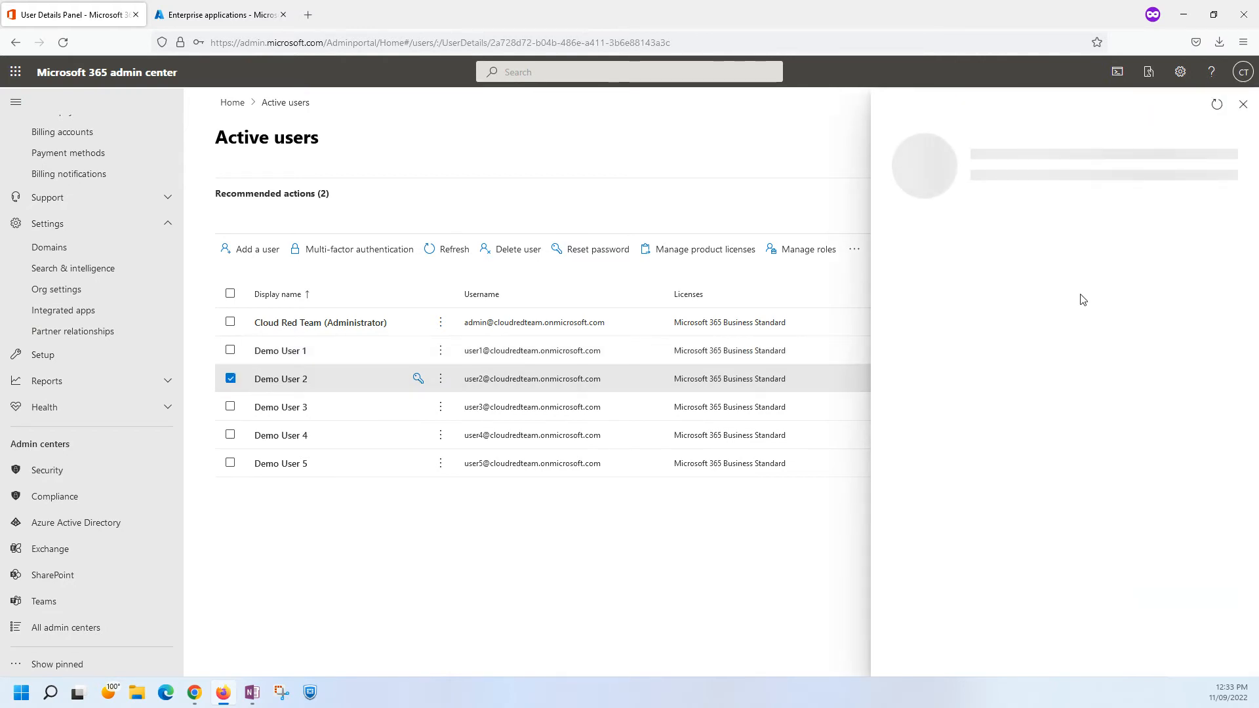
{"action": "left_click", "coordinate": [1242, 104]}
Open the source tenant's Exchange admin center and review the demo users in its recipient contacts list.
{"action": "scroll", "coordinate": [107, 203], "scroll_direction": "up", "scroll_amount": 5}
{"action": "scroll", "coordinate": [36, 632], "scroll_direction": "down", "scroll_amount": 5}
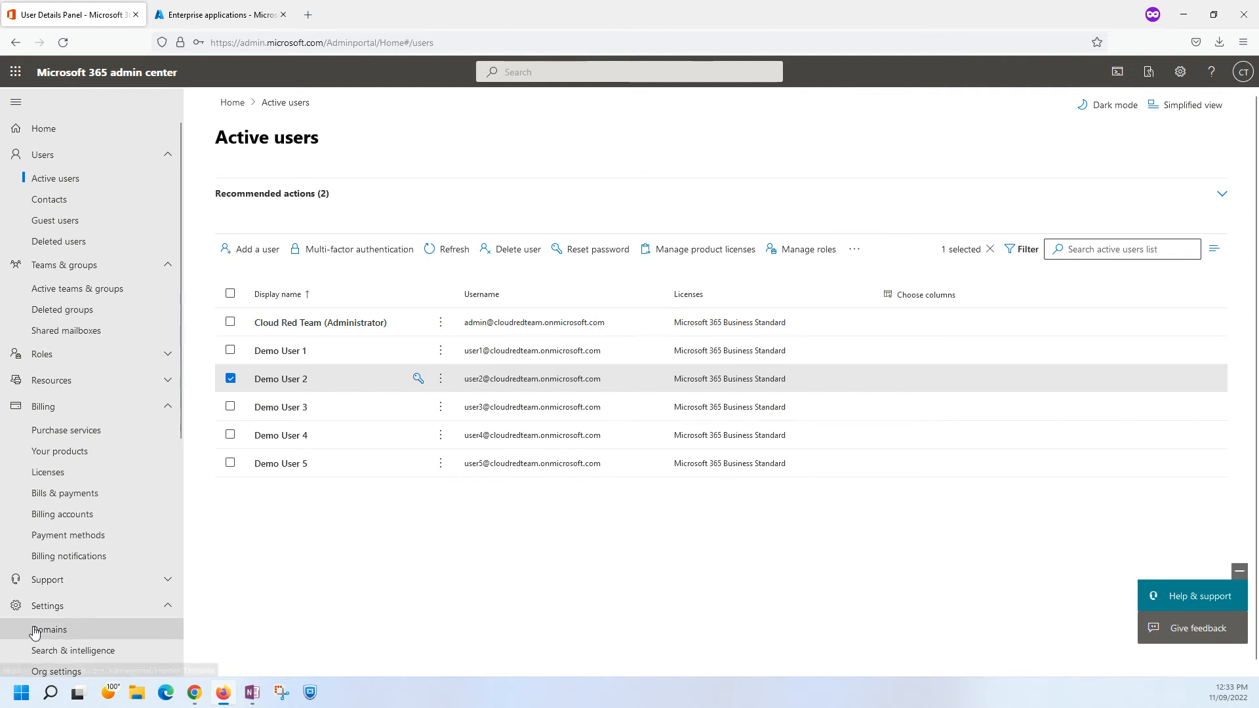
{"action": "left_click", "coordinate": [49, 548]}
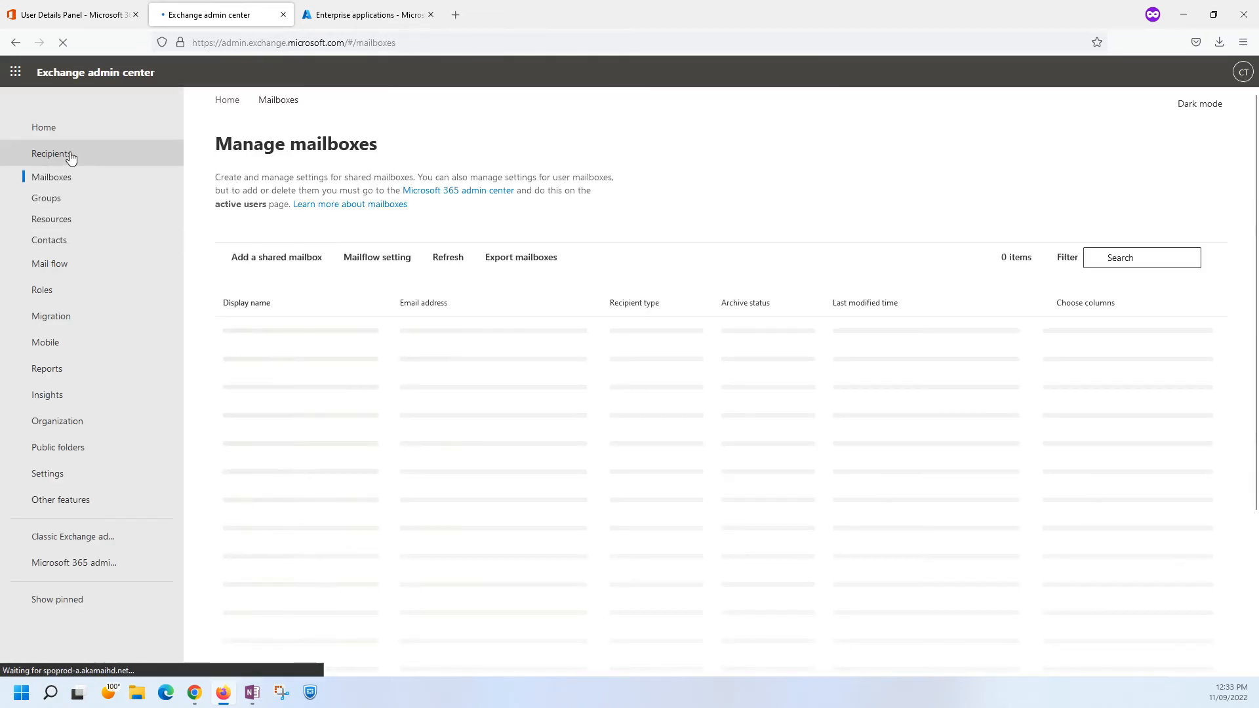
{"action": "left_click", "coordinate": [49, 247]}
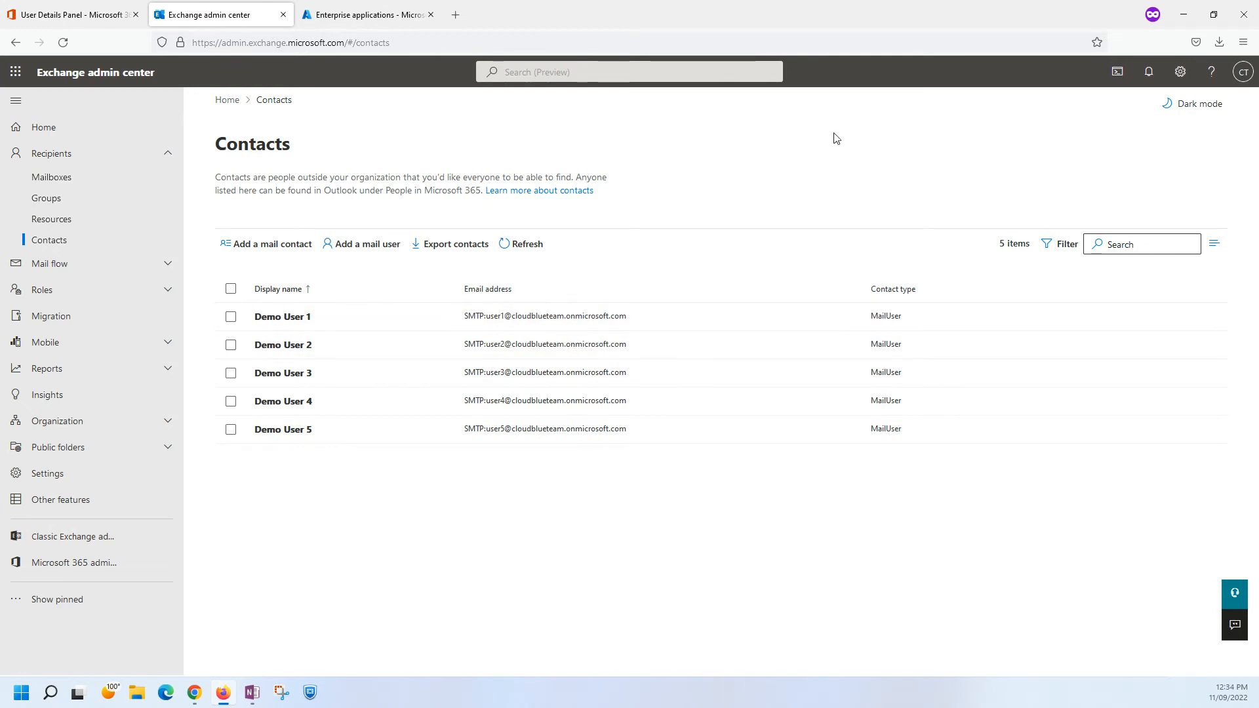
Return to the target tenant's Exchange admin center and refresh the migration batches list repeatedly to recheck MigrationBatch's status.
{"action": "left_click", "coordinate": [1184, 13]}
{"action": "left_click", "coordinate": [351, 256]}
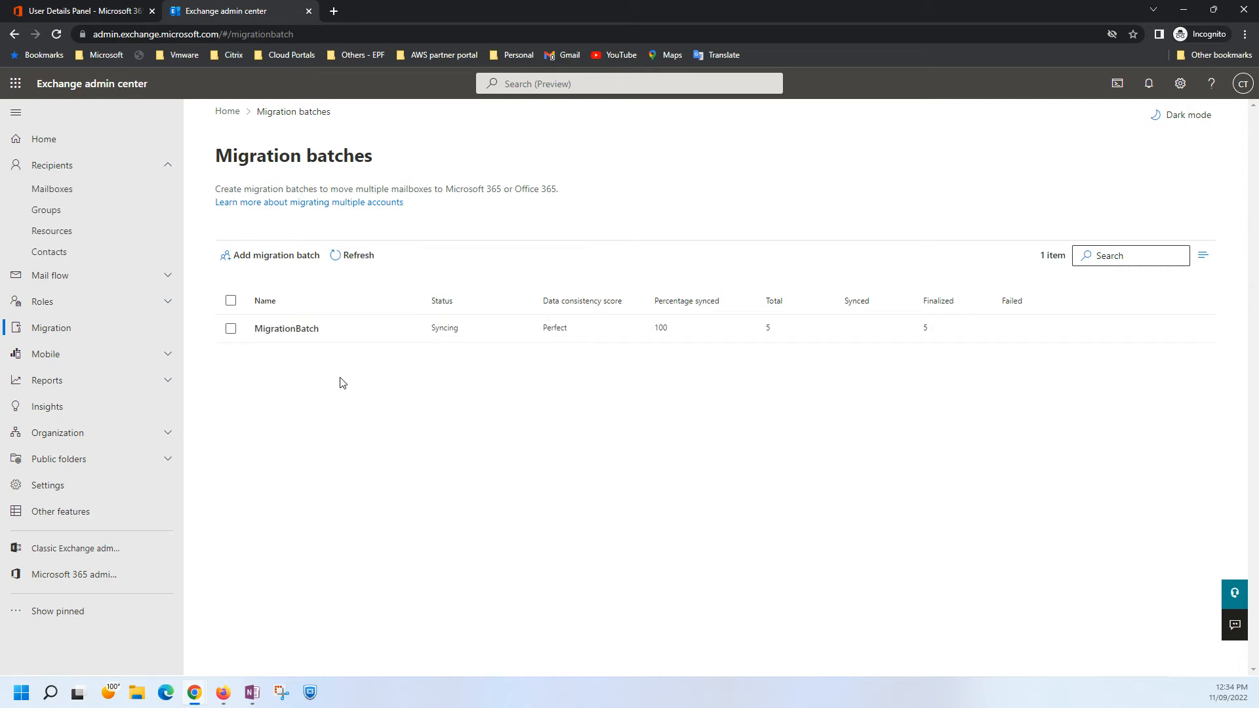
{"action": "left_click", "coordinate": [344, 256]}
{"action": "left_click", "coordinate": [344, 256]}
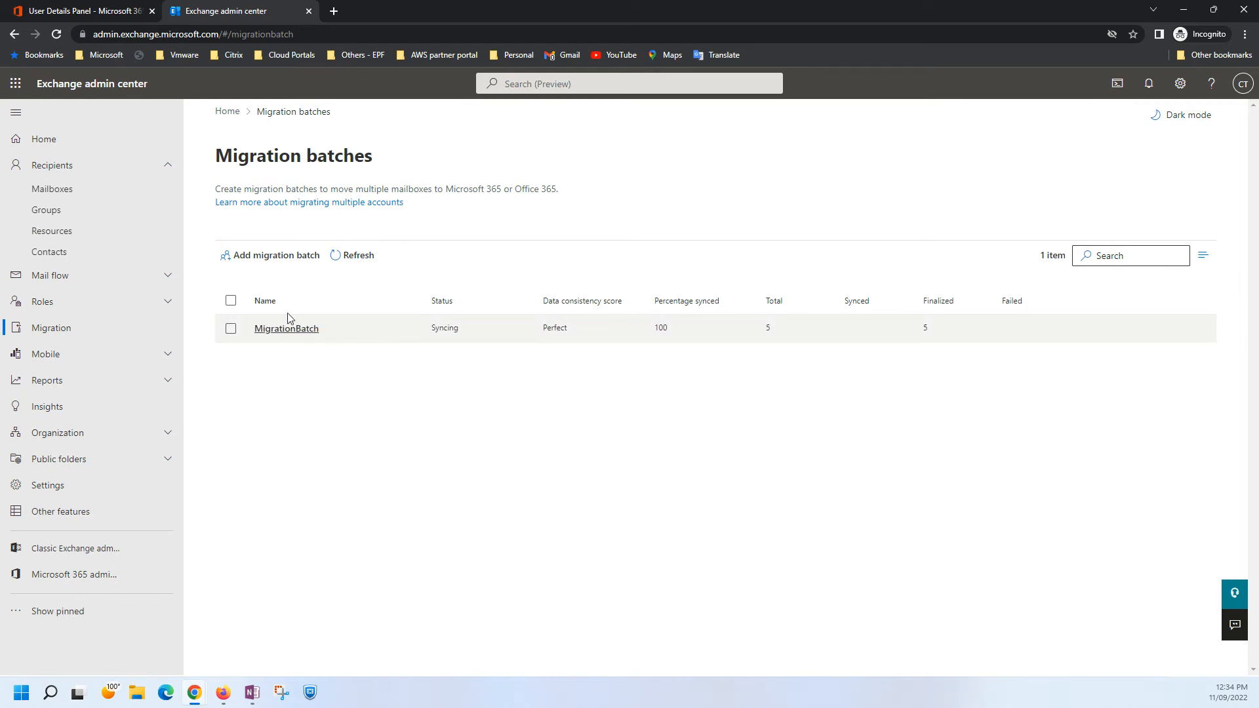
Review the demo users in the target tenant's mailboxes list and among its active users.
{"action": "left_click", "coordinate": [60, 192]}
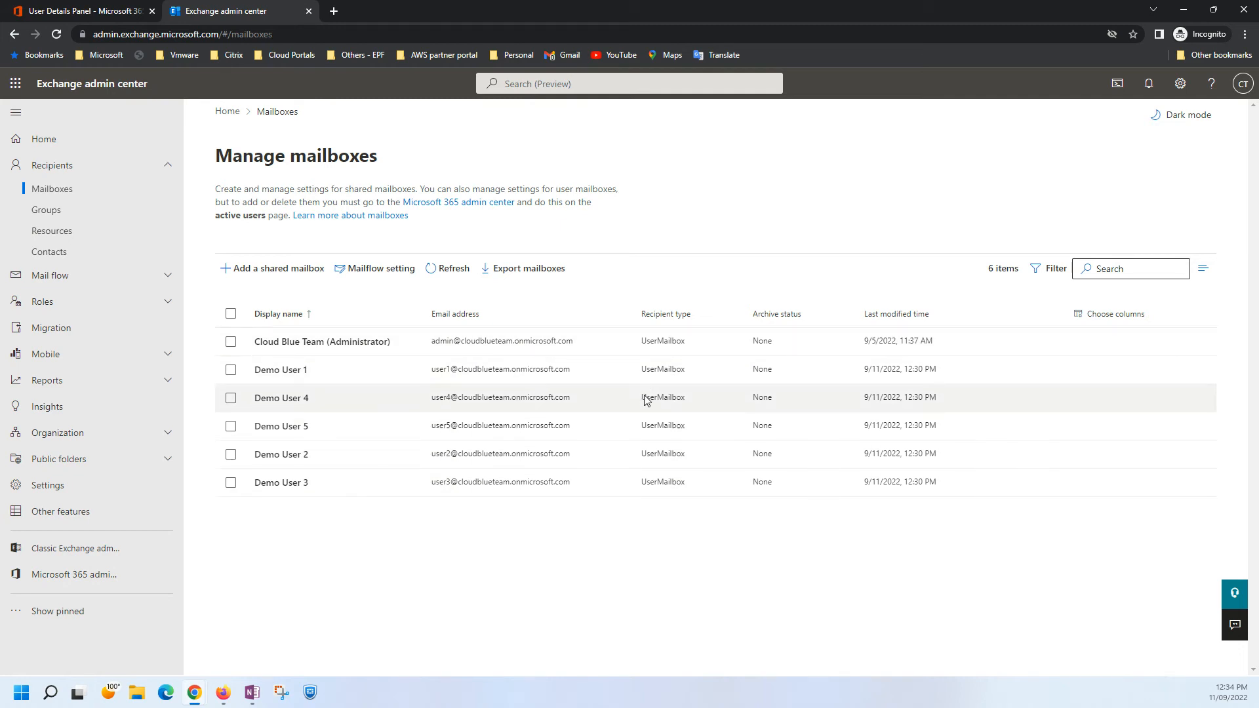
{"action": "left_click", "coordinate": [85, 11]}
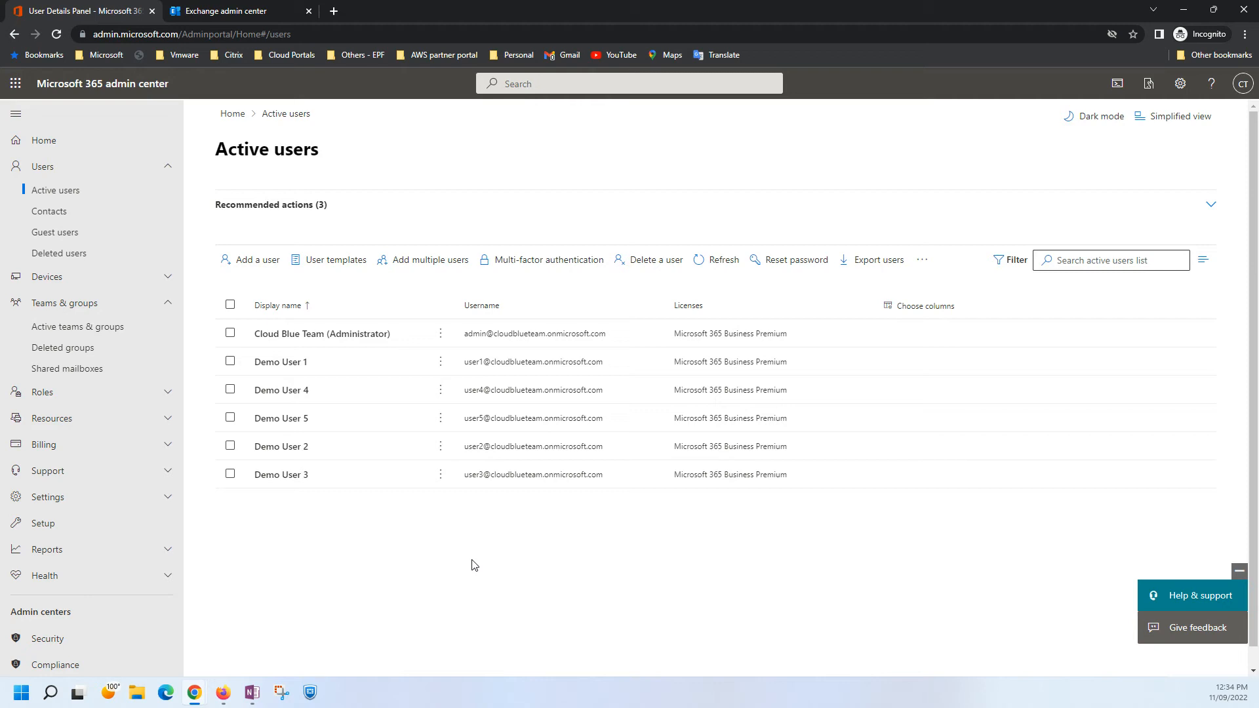
Open a new InPrivate window in Microsoft Edge and maximize it.
{"action": "right_click", "coordinate": [166, 696]}
{"action": "left_click", "coordinate": [139, 590]}
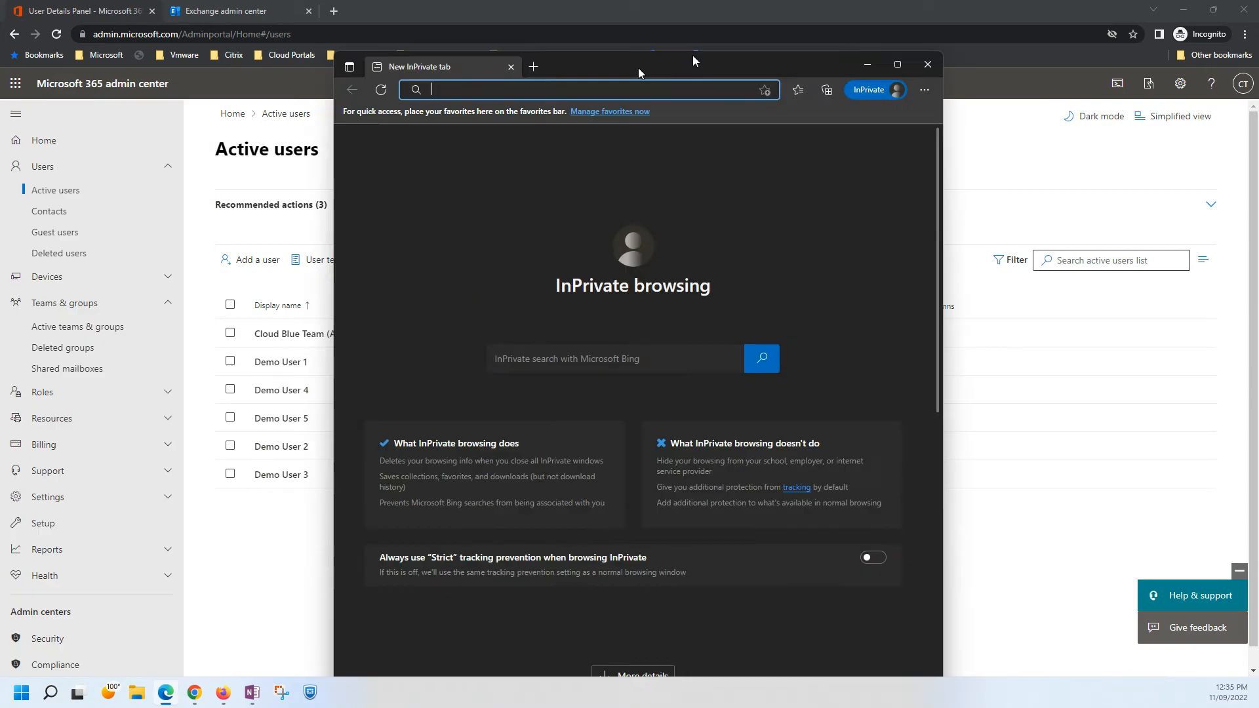
{"action": "left_click_drag", "start_coordinate": [639, 68], "coordinate": [676, 22]}
{"action": "double_click", "coordinate": [676, 23]}
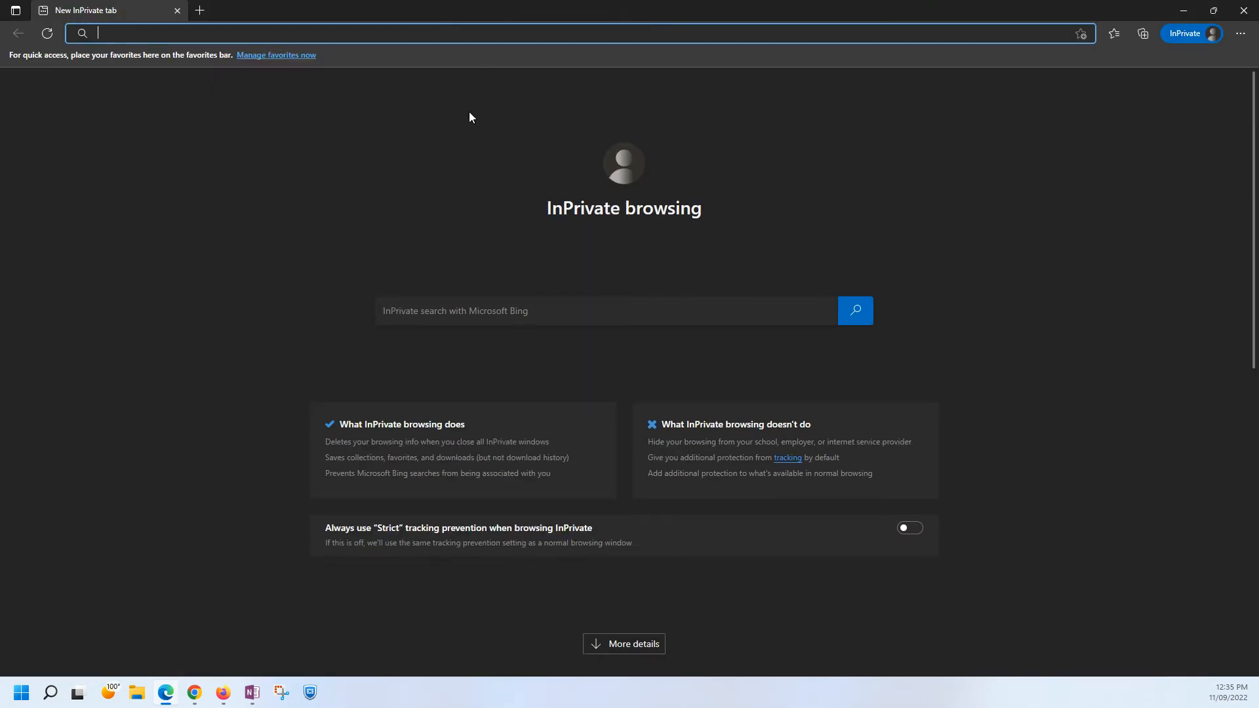
{"action": "type", "text": "out"}
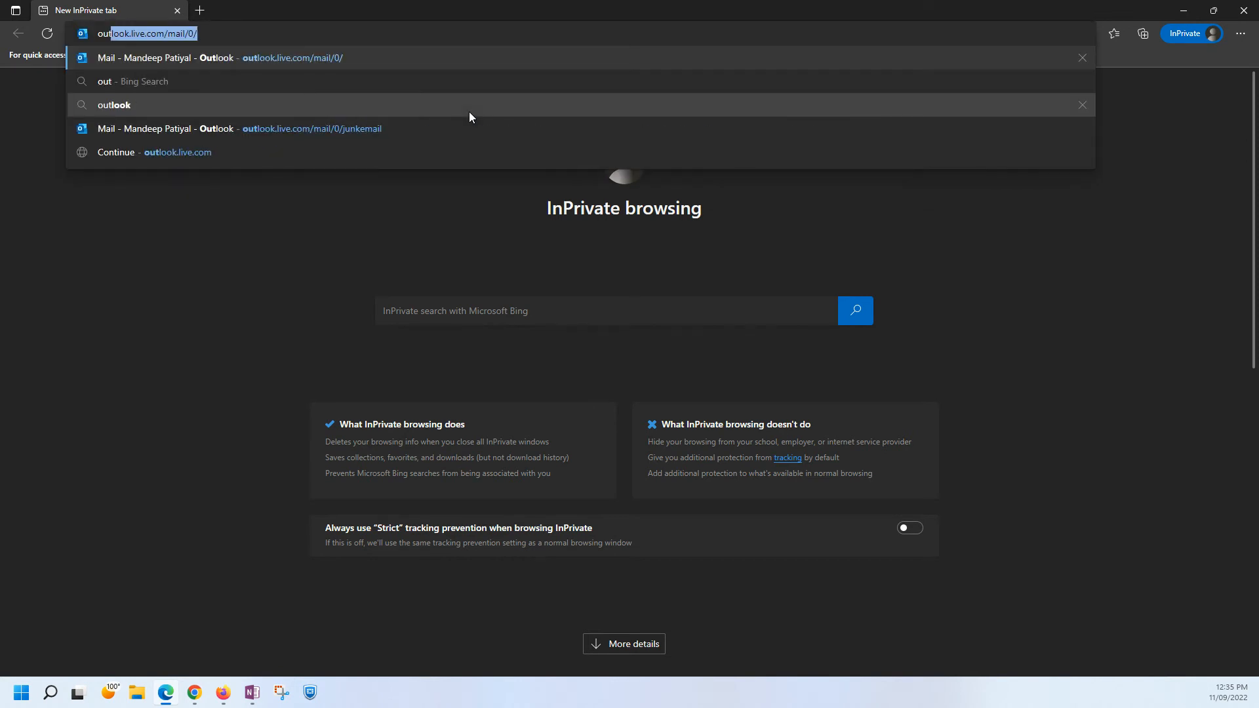
{"action": "key", "text": "BackSpace"}
{"action": "key", "text": "BackSpace"}
{"action": "key", "text": "BackSpace"}
{"action": "key", "text": "BackSpace"}
{"action": "type", "text": "off"}
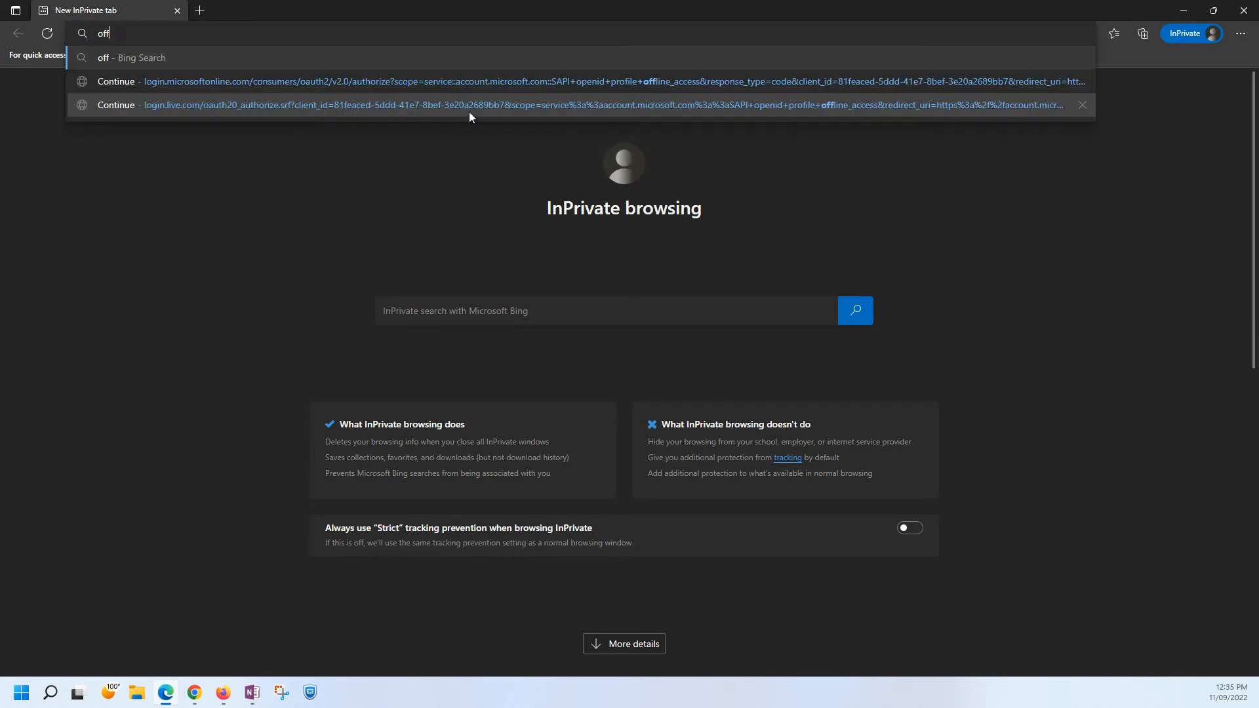
{"action": "type", "text": "ice"}
{"action": "key", "text": "Return"}
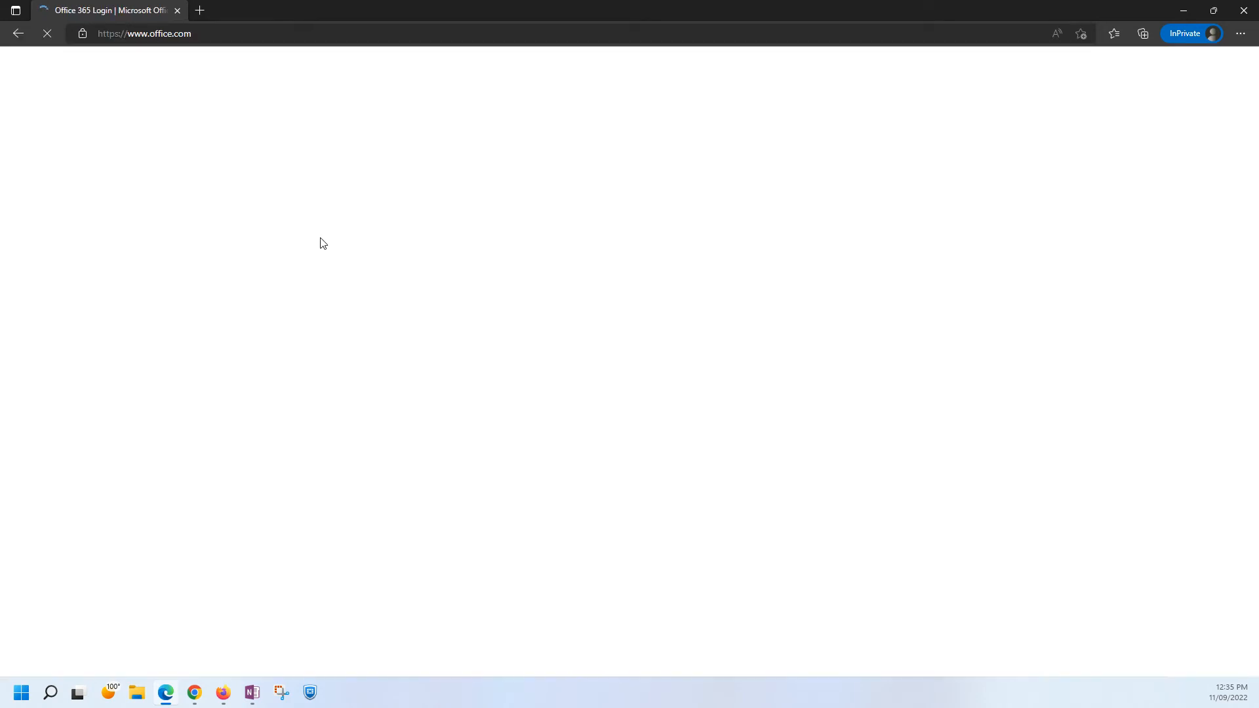
{"action": "left_click", "coordinate": [155, 462]}
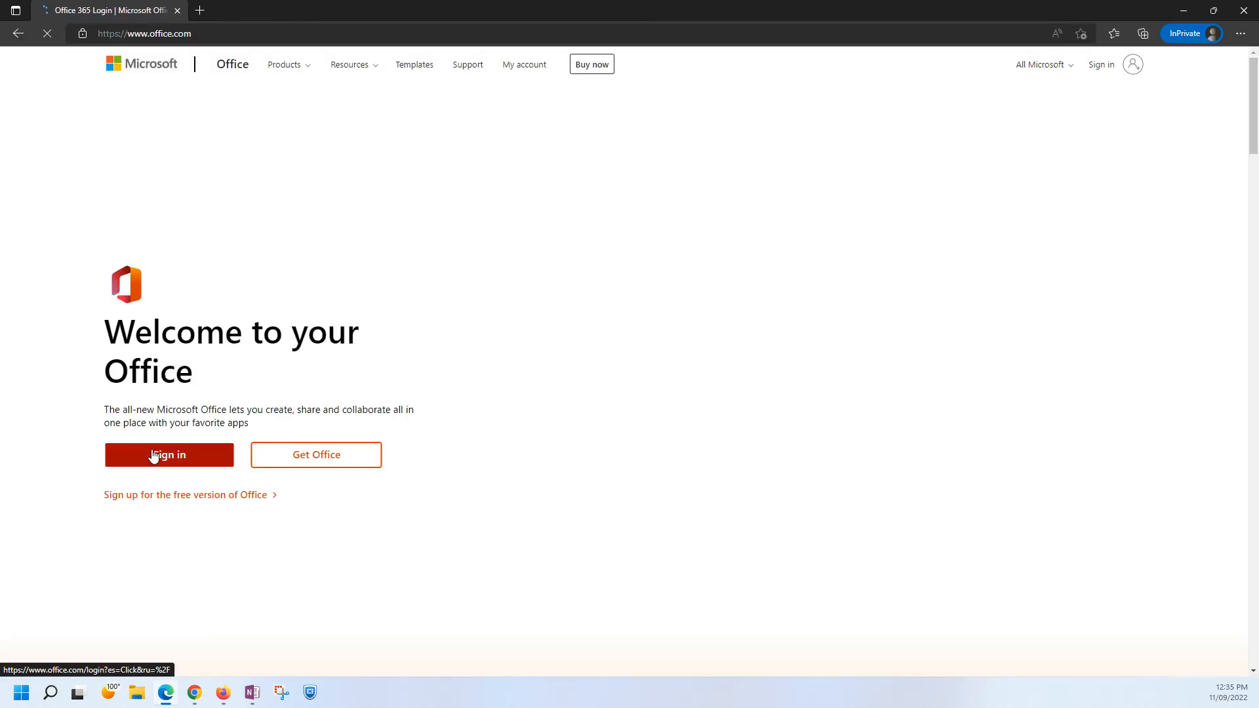
{"action": "left_click", "coordinate": [253, 693]}
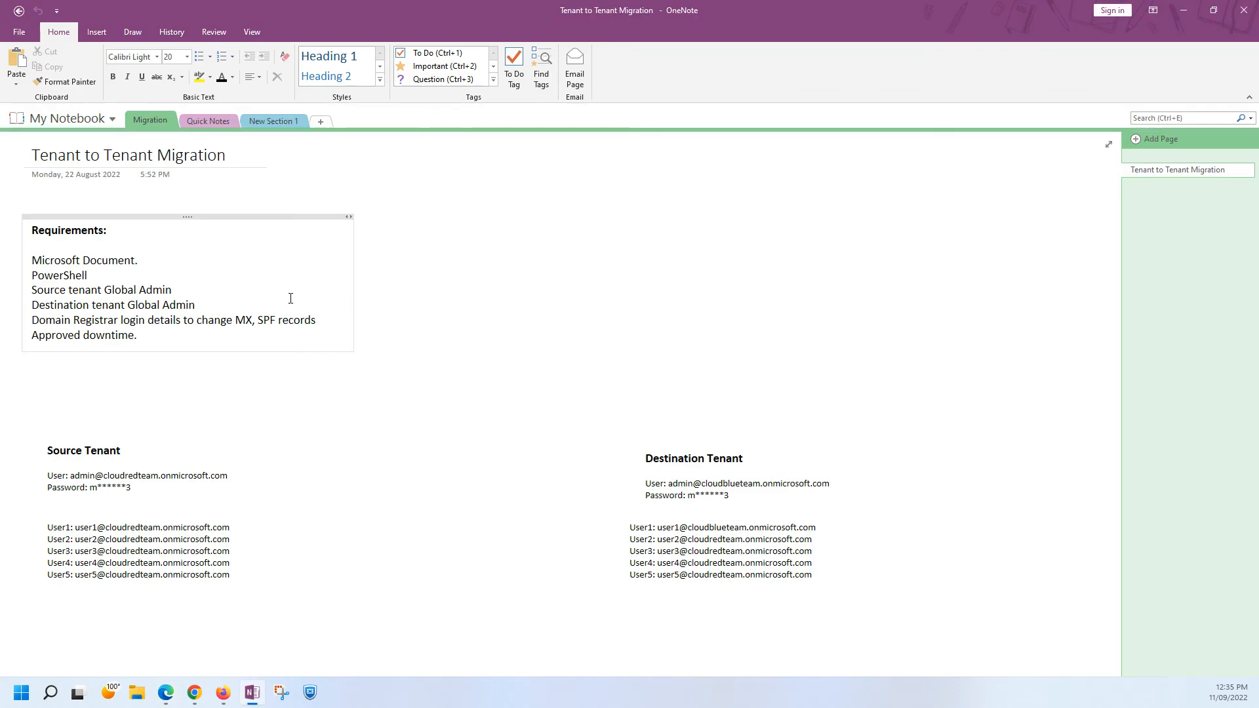
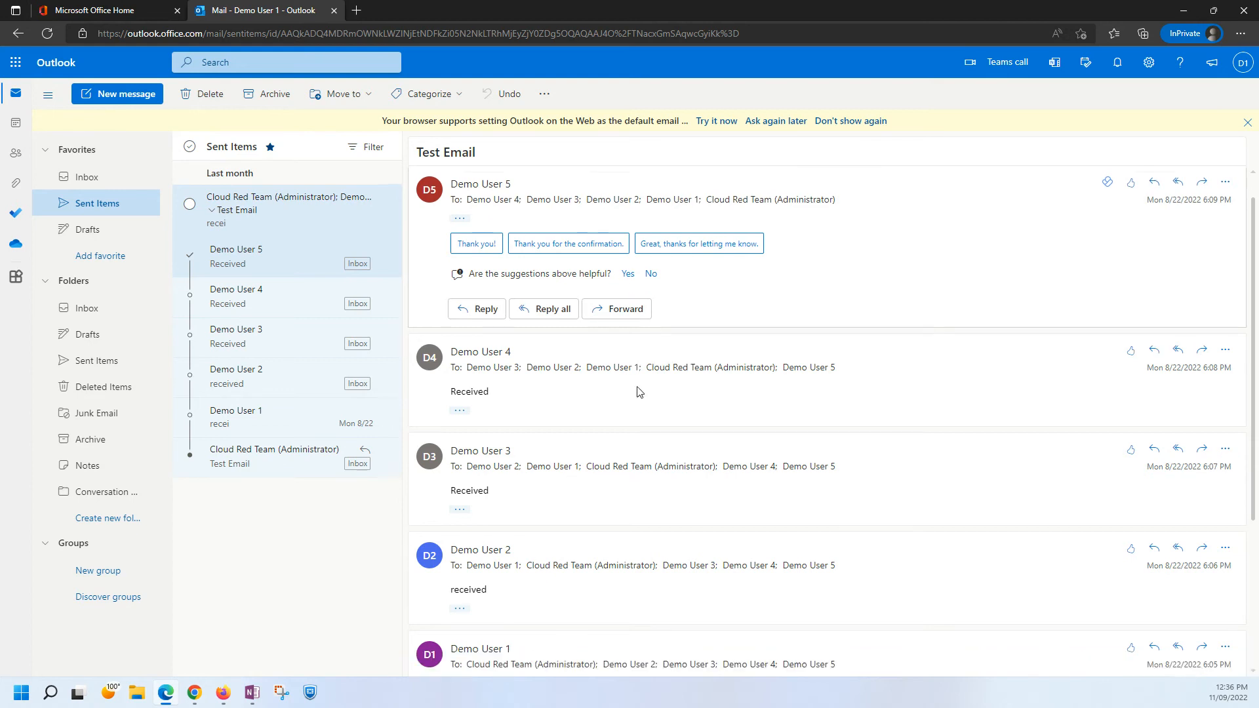
Sign Demo User 1 out of Outlook after viewing the Test Email conversation, and close the Microsoft Office Home page.
{"action": "scroll", "coordinate": [639, 392], "scroll_direction": "up", "scroll_amount": 3}
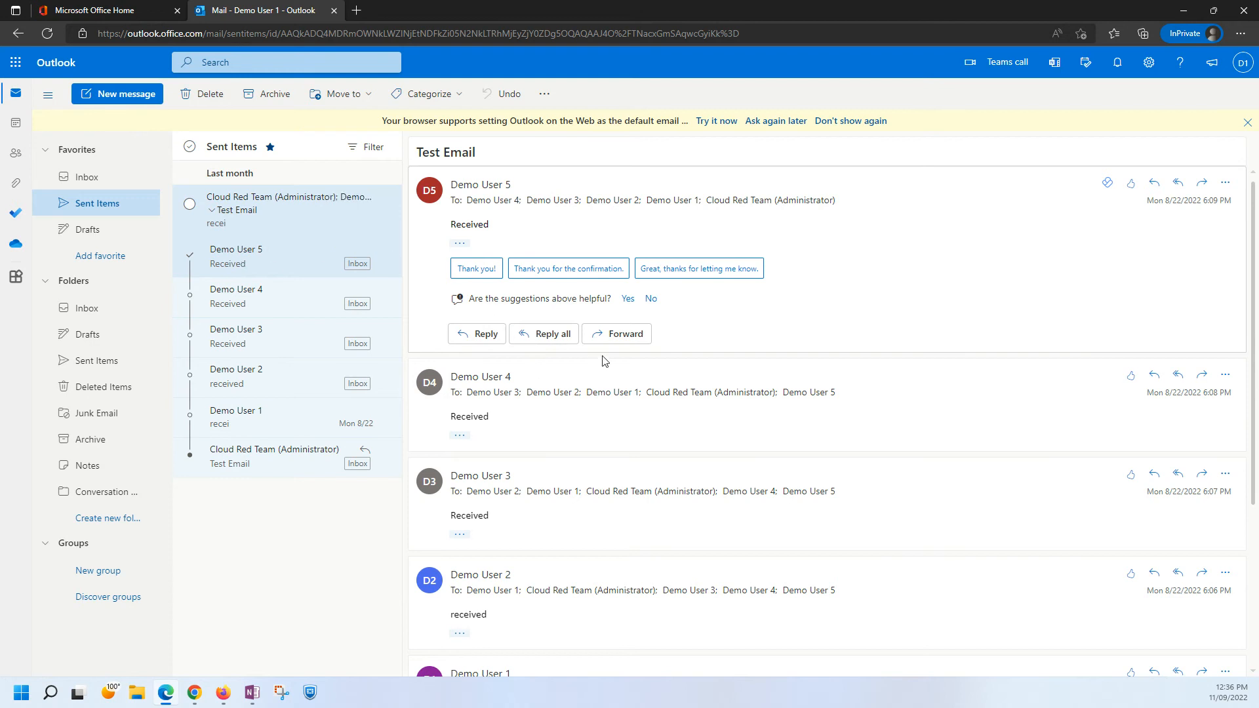
{"action": "left_click", "coordinate": [1242, 63]}
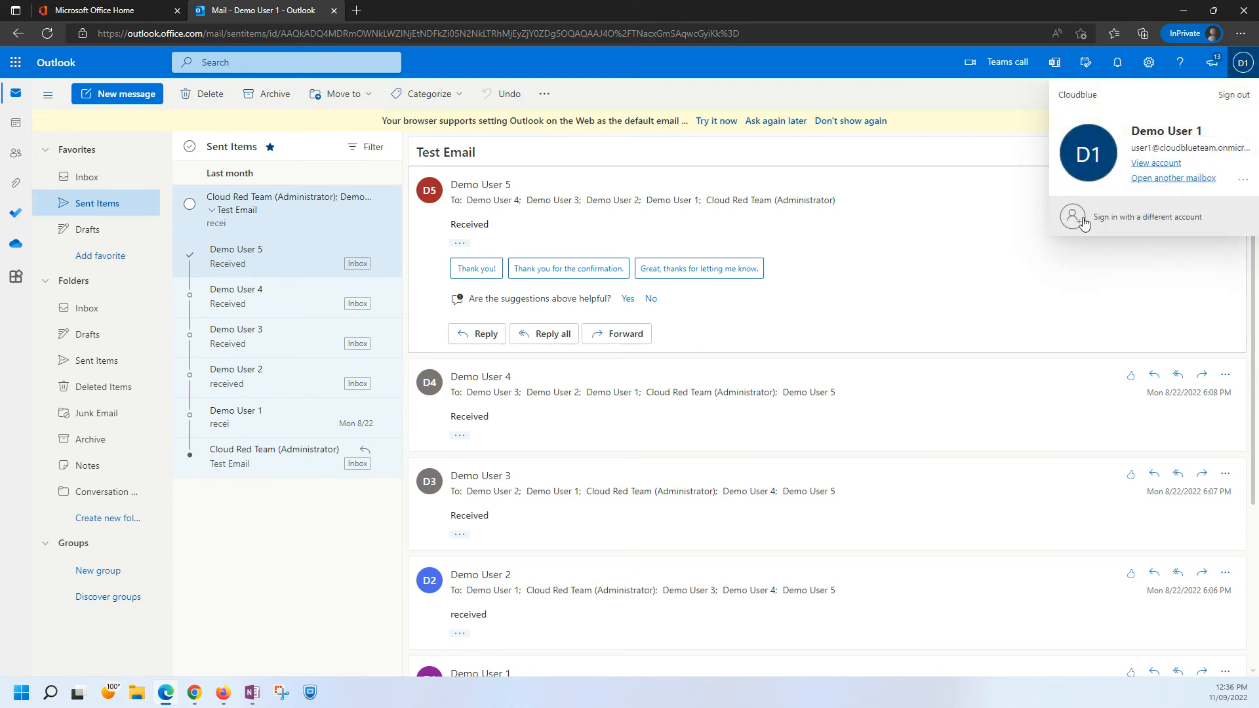
{"action": "left_click", "coordinate": [1233, 98]}
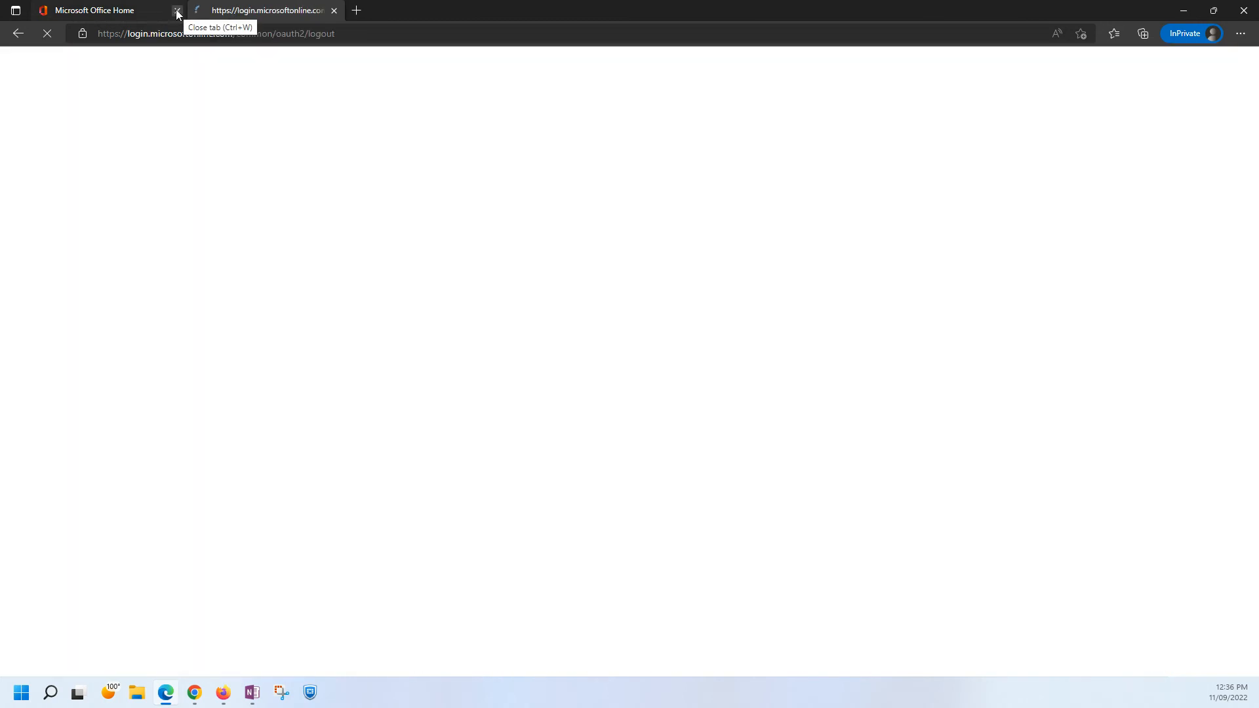
{"action": "left_click", "coordinate": [177, 11]}
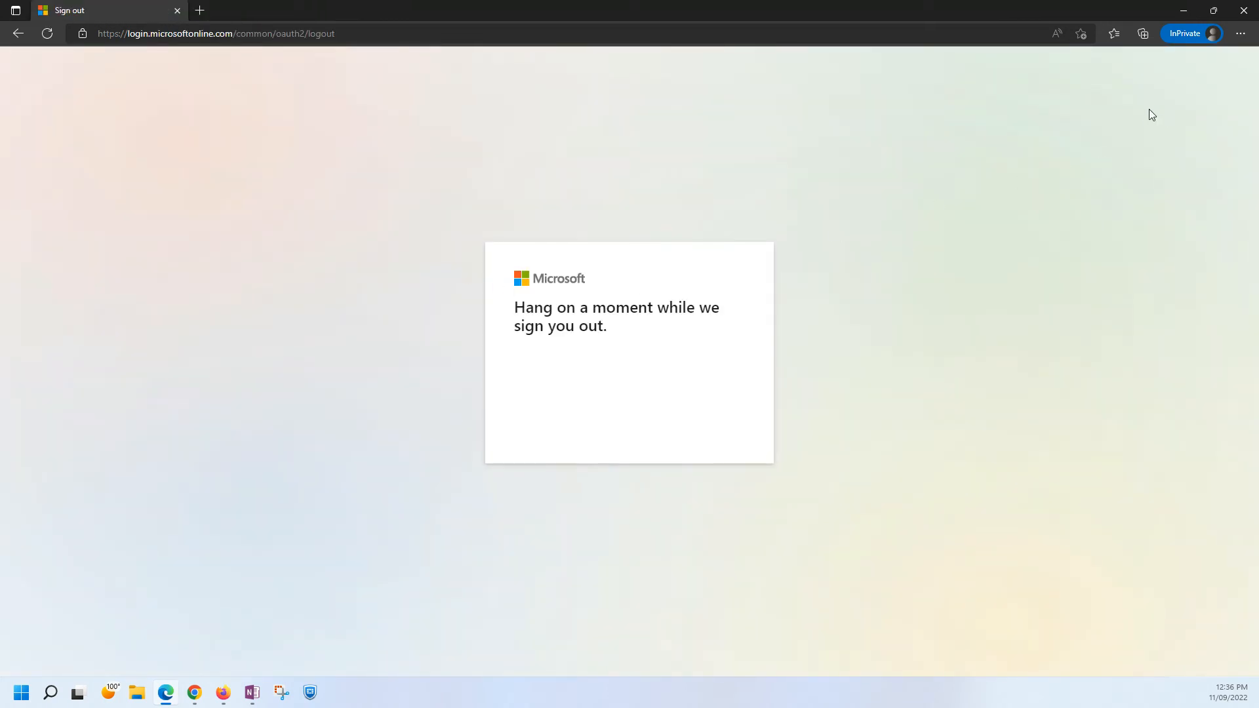
{"action": "left_click", "coordinate": [639, 37]}
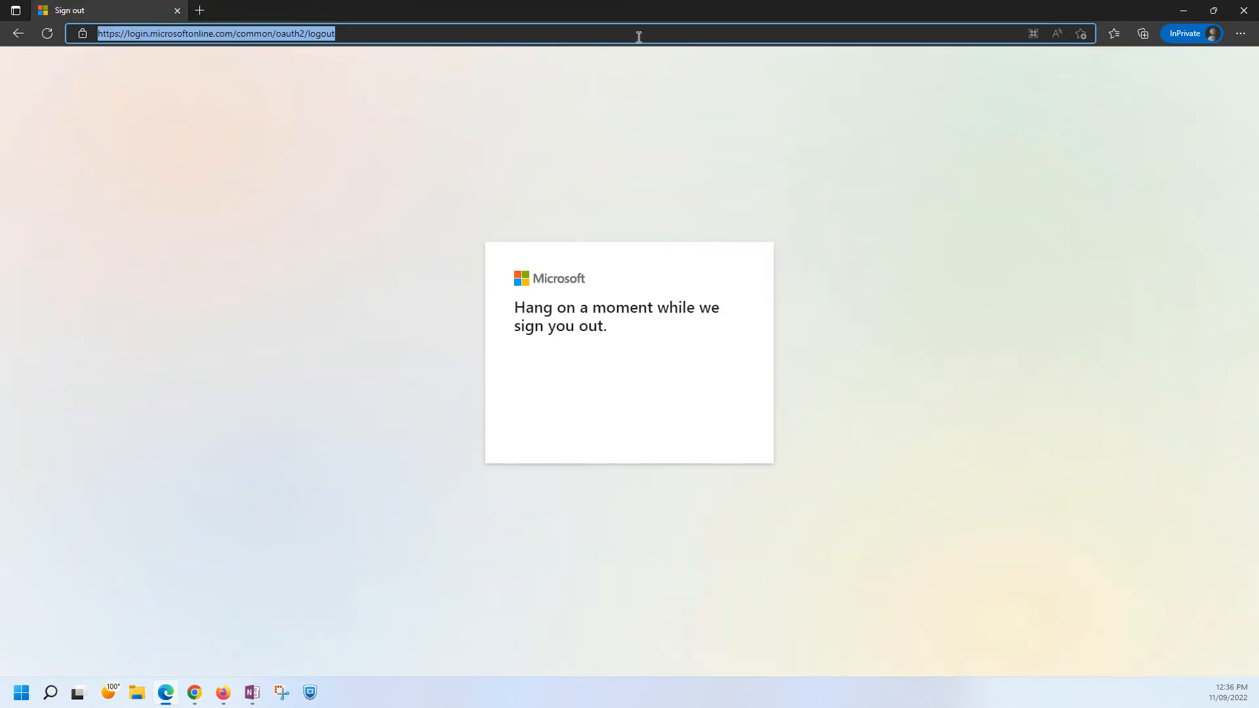
{"action": "type", "text": "office"}
{"action": "key", "text": "ctrl+Return"}
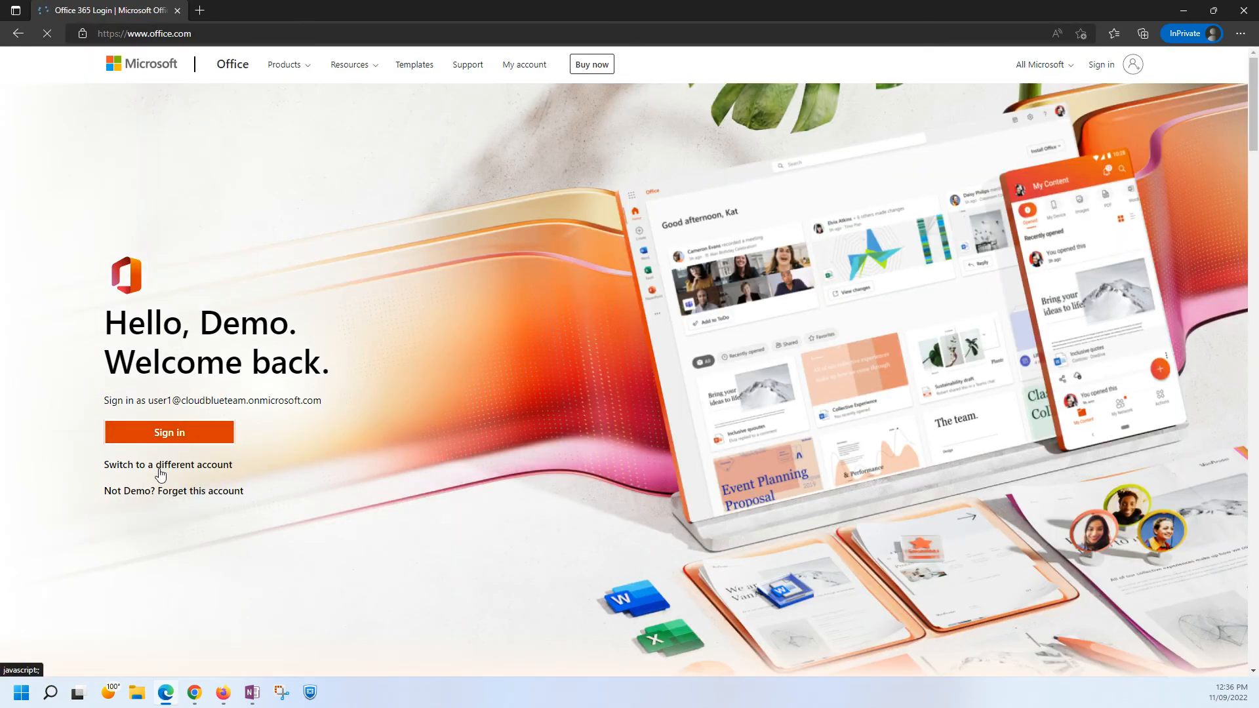
Switch to a different account, paste the demo user's e-mail address and remove the user number from it.
{"action": "left_click", "coordinate": [162, 465]}
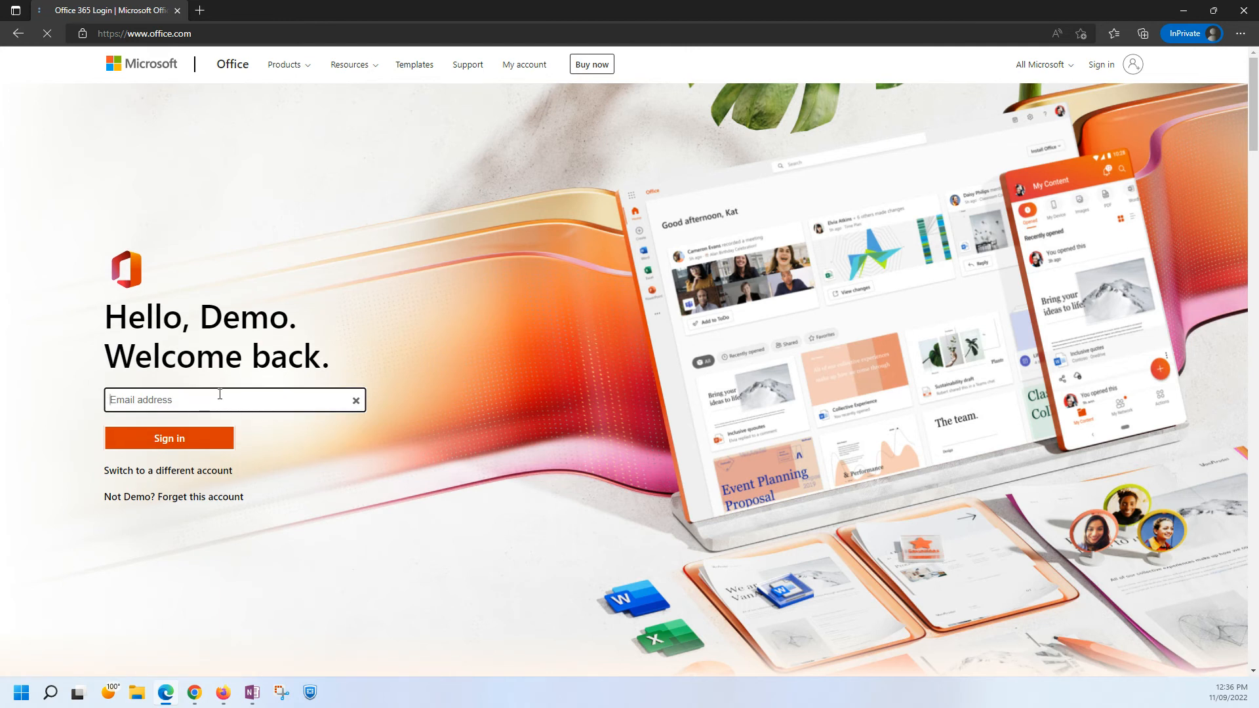
{"action": "key", "text": "ctrl+v"}
{"action": "left_click", "coordinate": [133, 400]}
{"action": "key", "text": "BackSpace"}
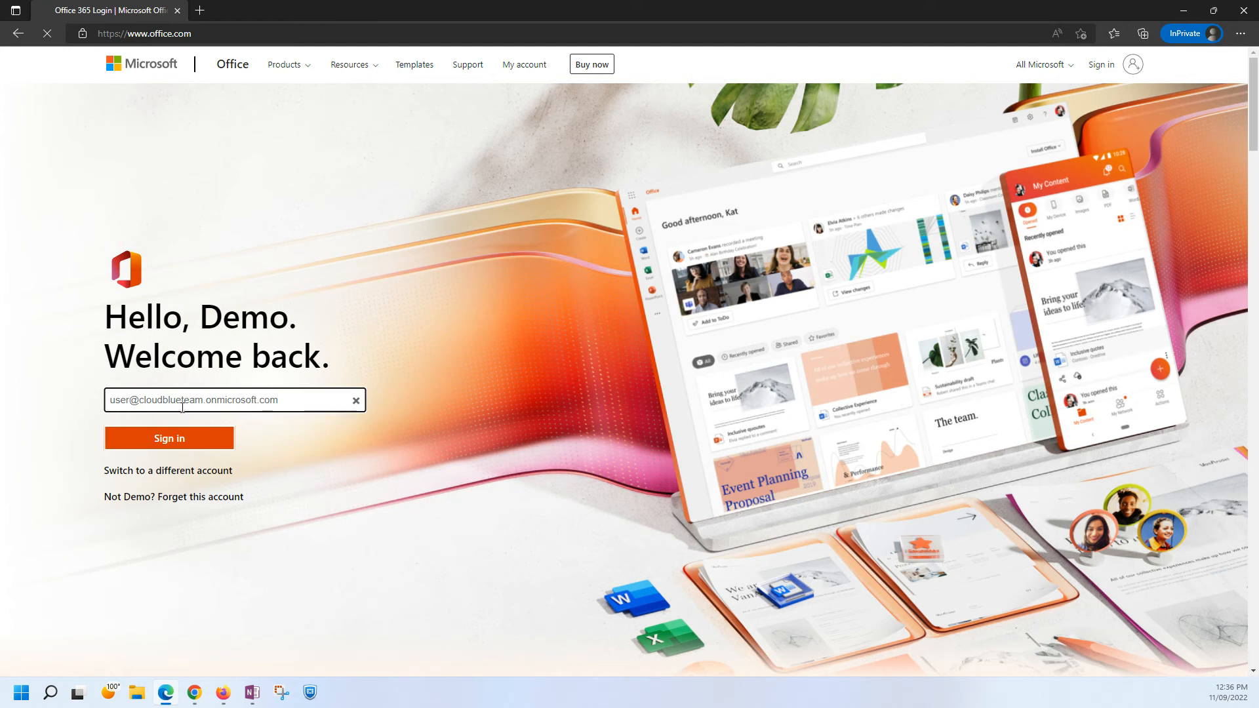
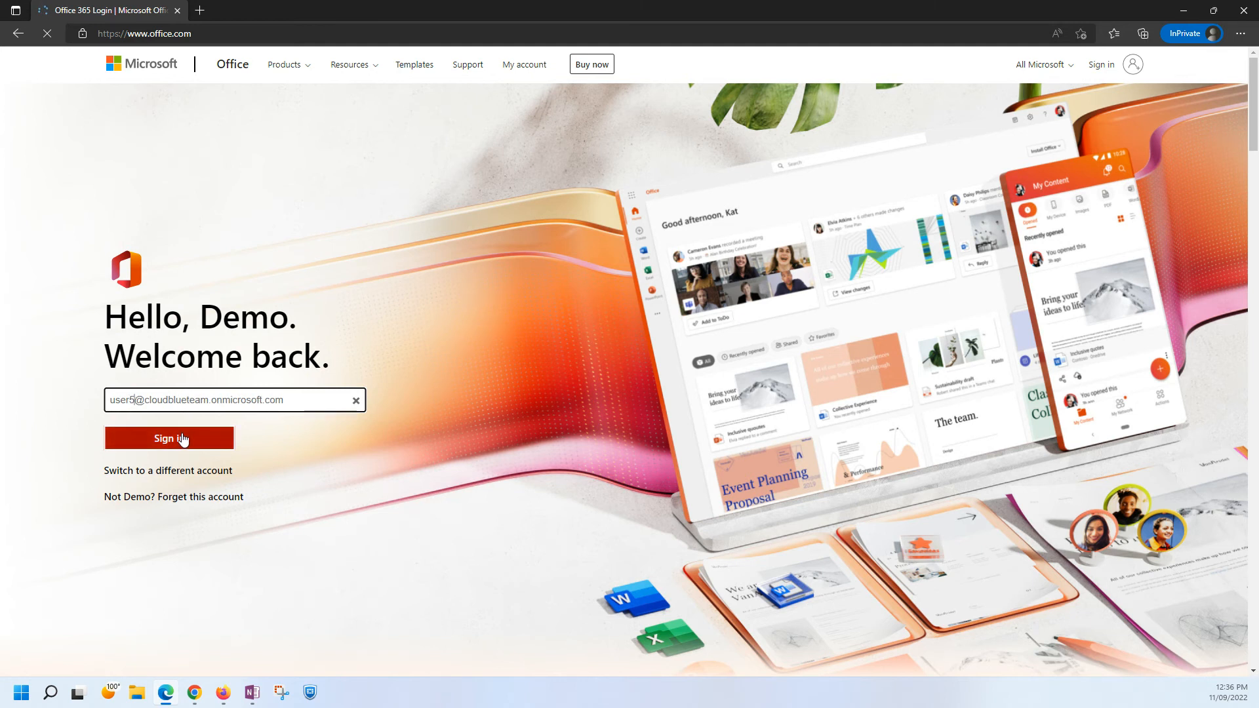
Submit Demo User 5's e-mail address, enter the account password and sign in to Office.
{"action": "left_click", "coordinate": [179, 439]}
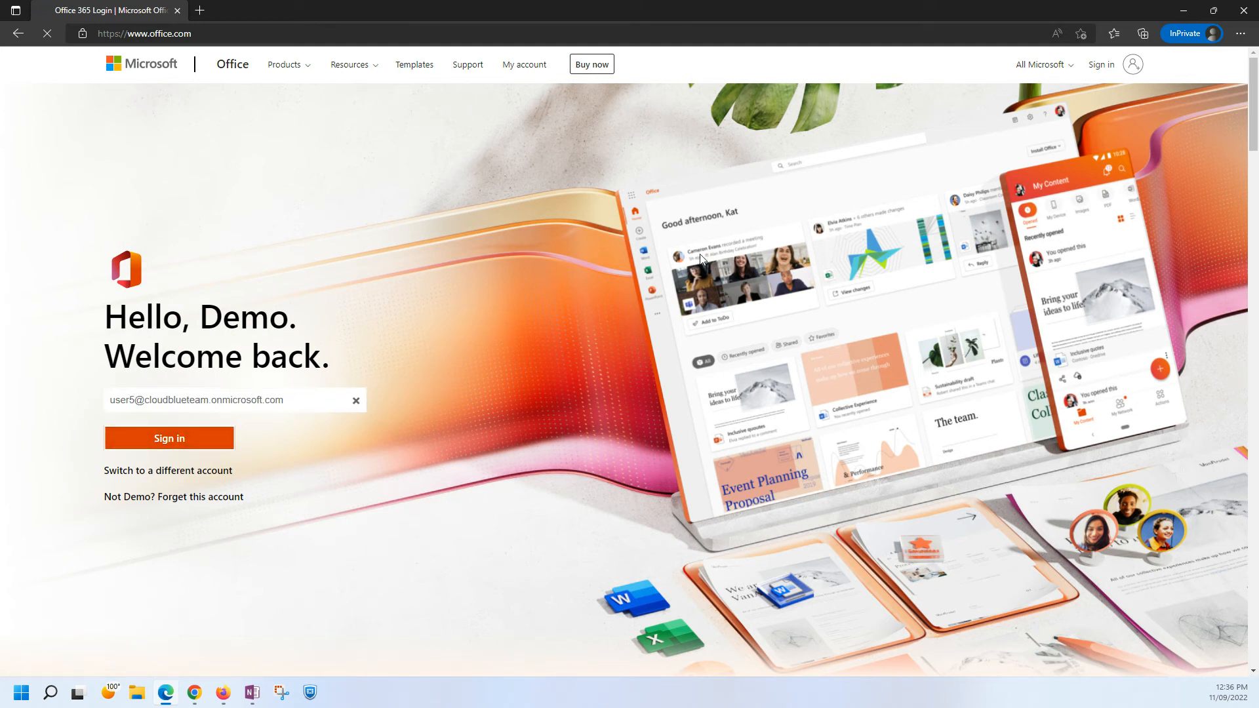
{"action": "type", "text": "•"}
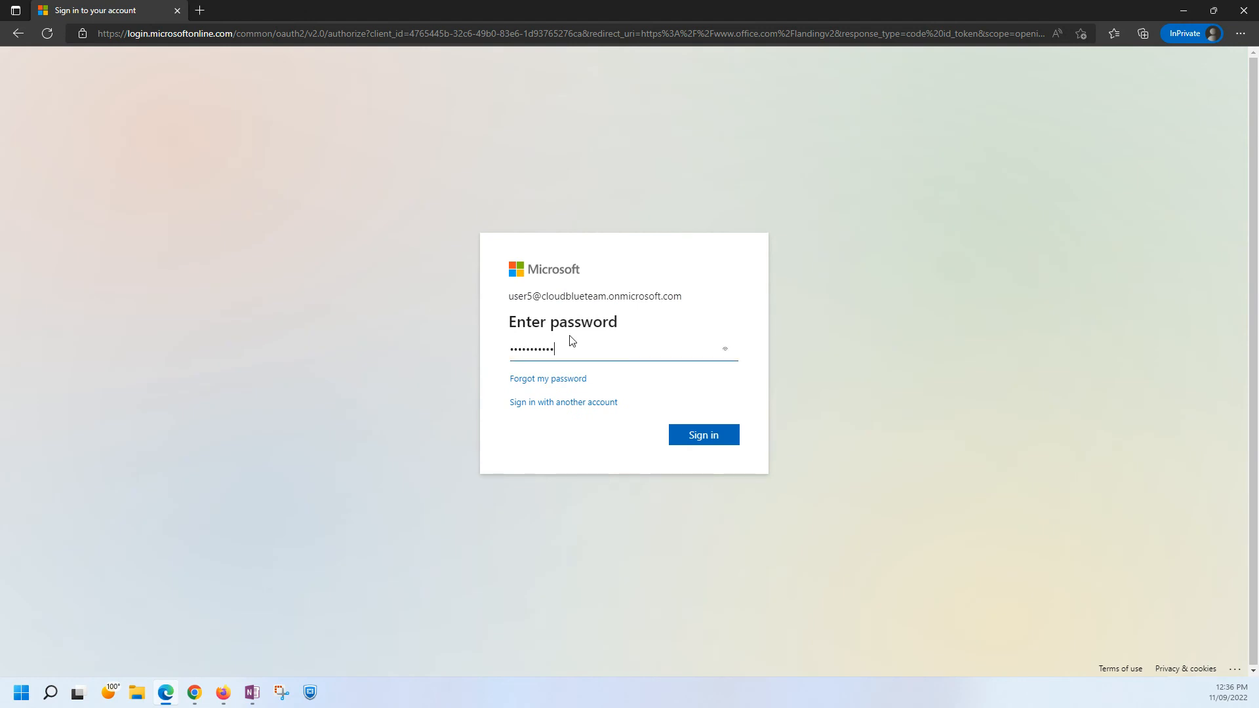
{"action": "key", "text": "Return"}
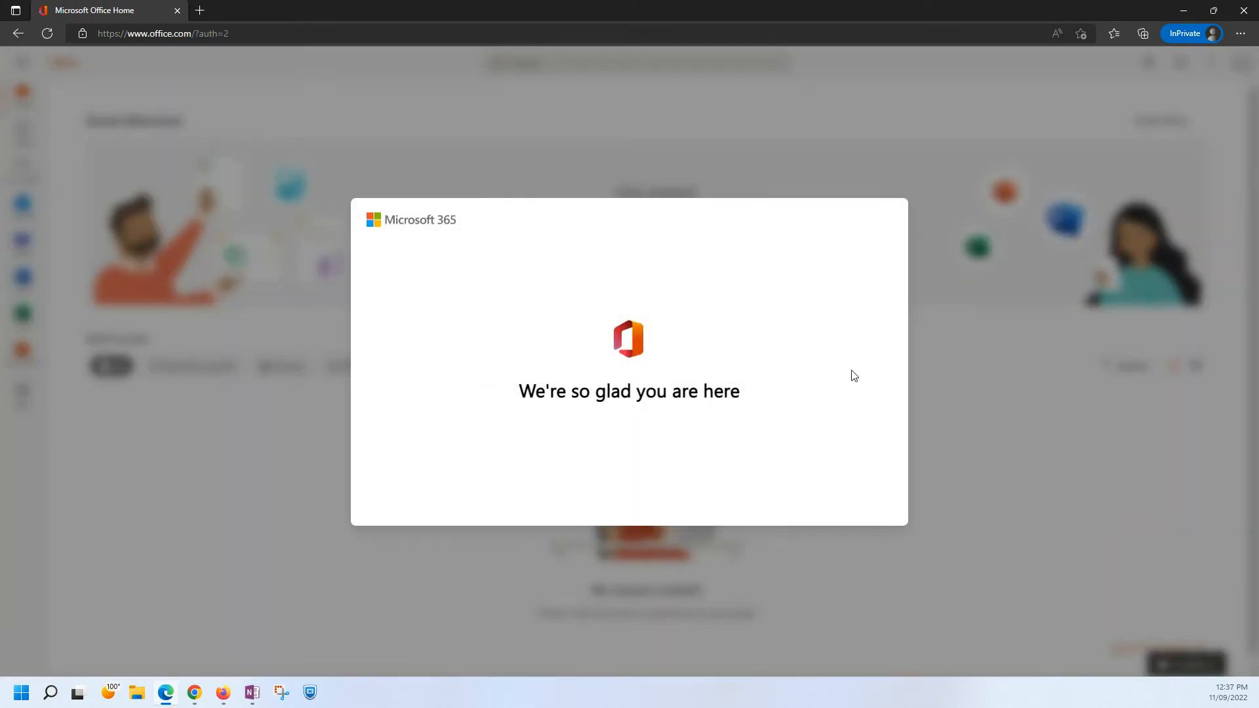
Dismiss the Microsoft 365 welcome tour and open the Test Email conversation in Demo User 5's Outlook inbox.
{"action": "left_click", "coordinate": [937, 367]}
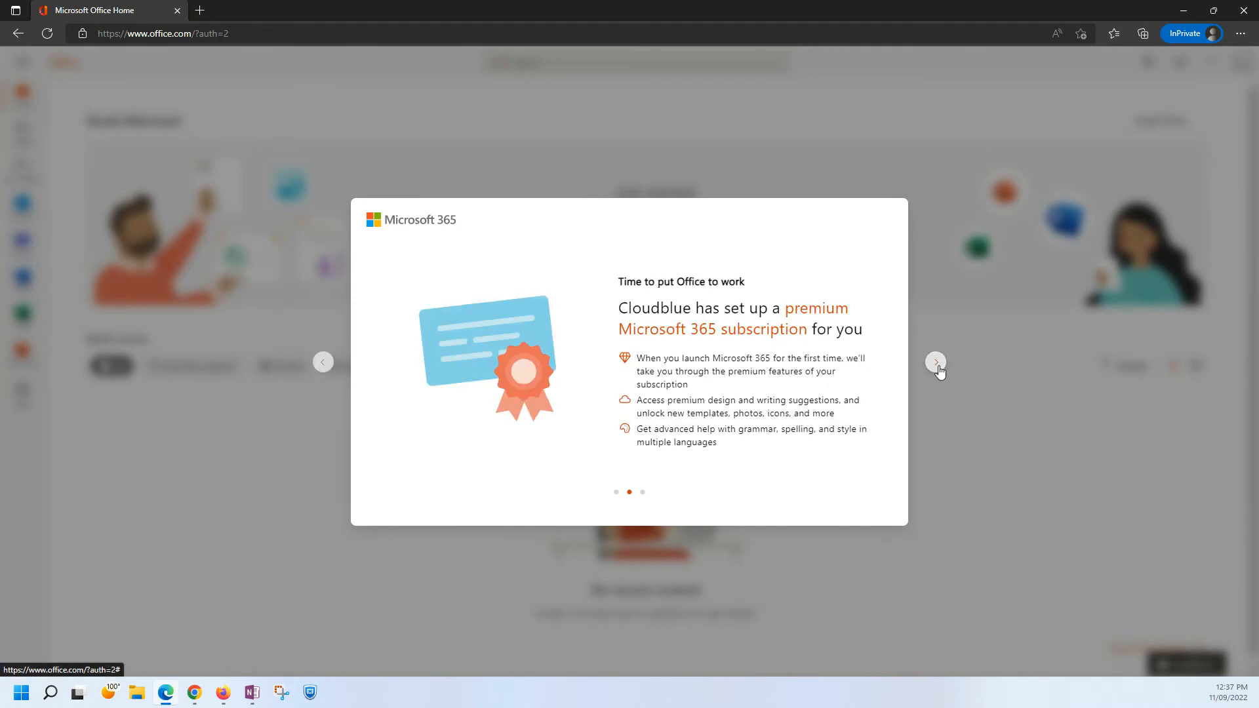
{"action": "left_click", "coordinate": [938, 367]}
{"action": "left_click", "coordinate": [938, 368]}
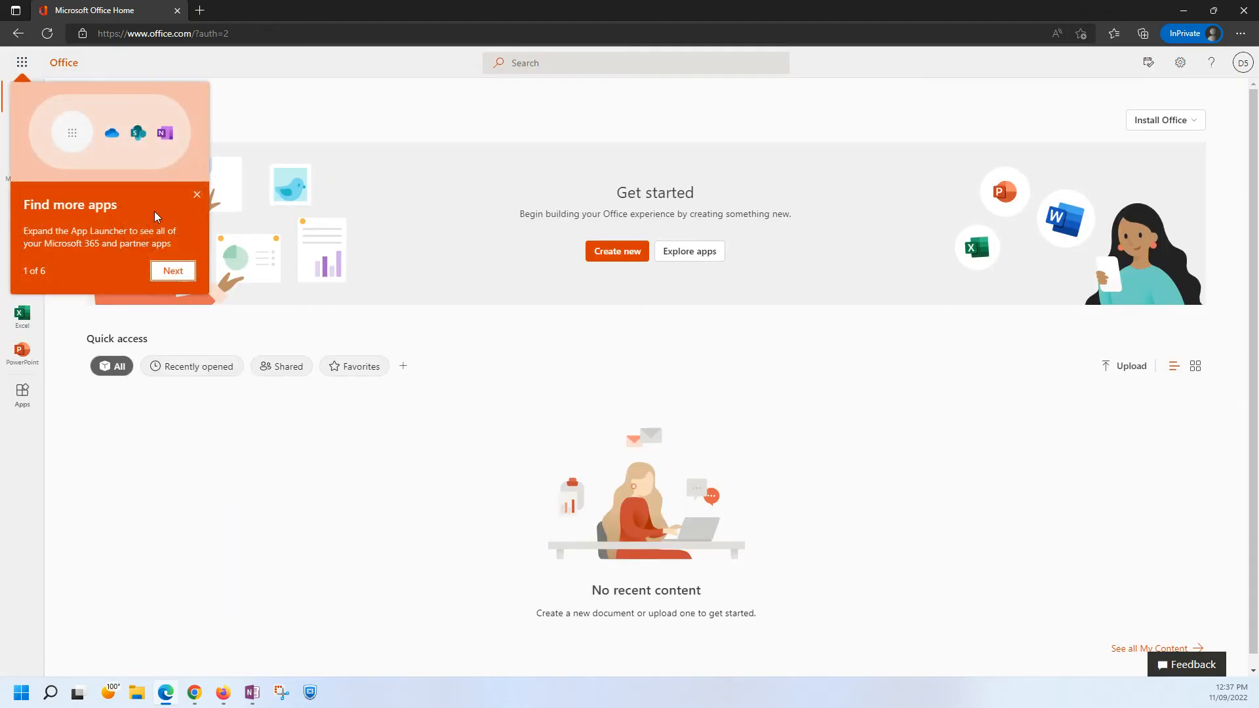
{"action": "left_click", "coordinate": [197, 195]}
{"action": "left_click", "coordinate": [31, 210]}
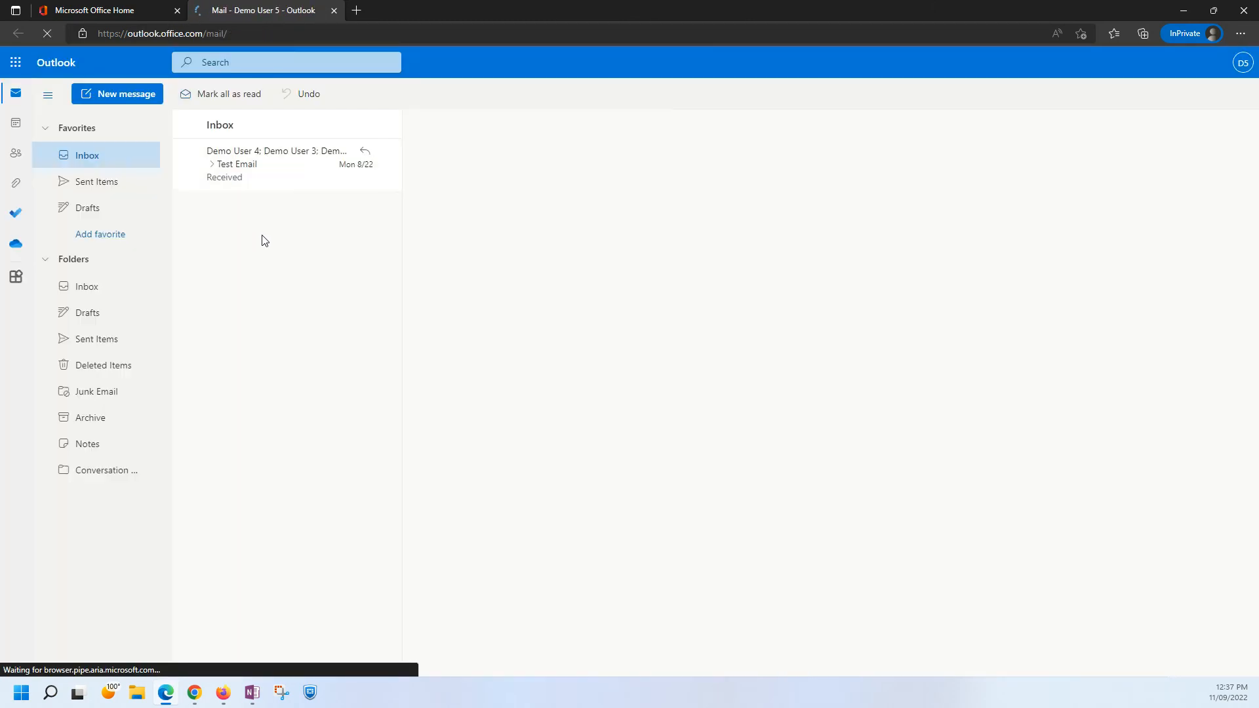
{"action": "left_click", "coordinate": [216, 171]}
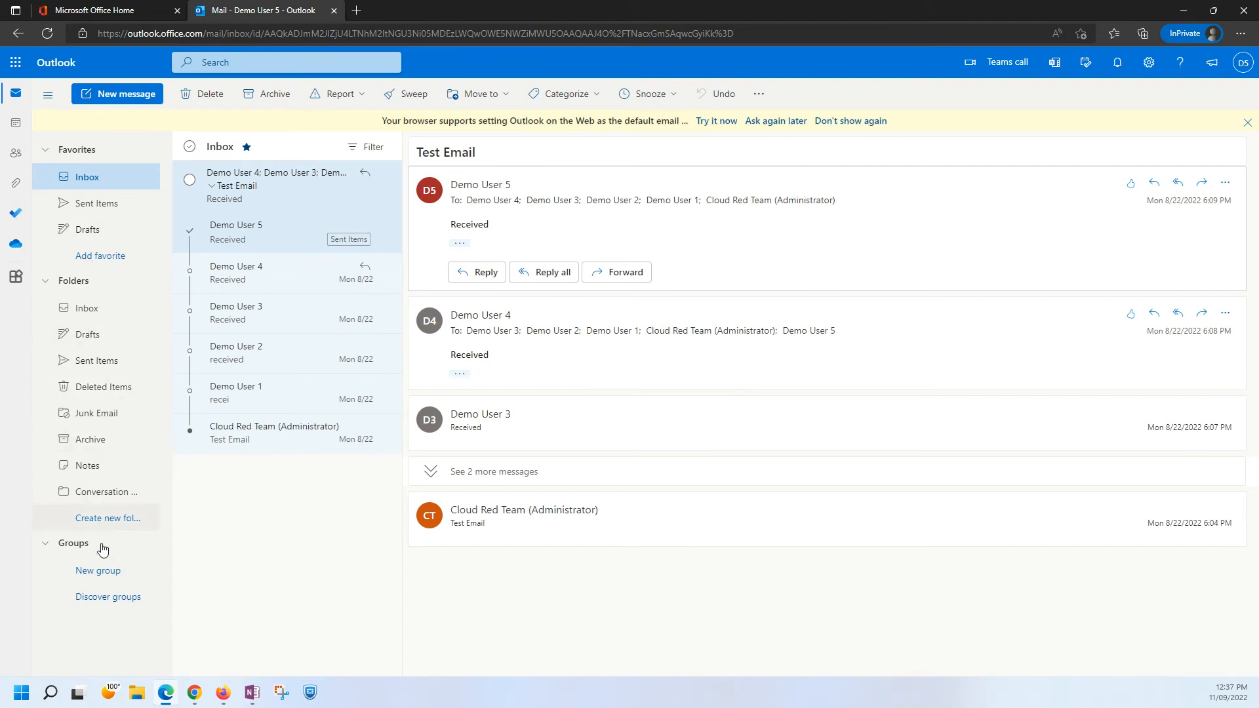
Sign Demo User 5 out of Outlook and close the InPrivate browser window.
{"action": "left_click", "coordinate": [1243, 70]}
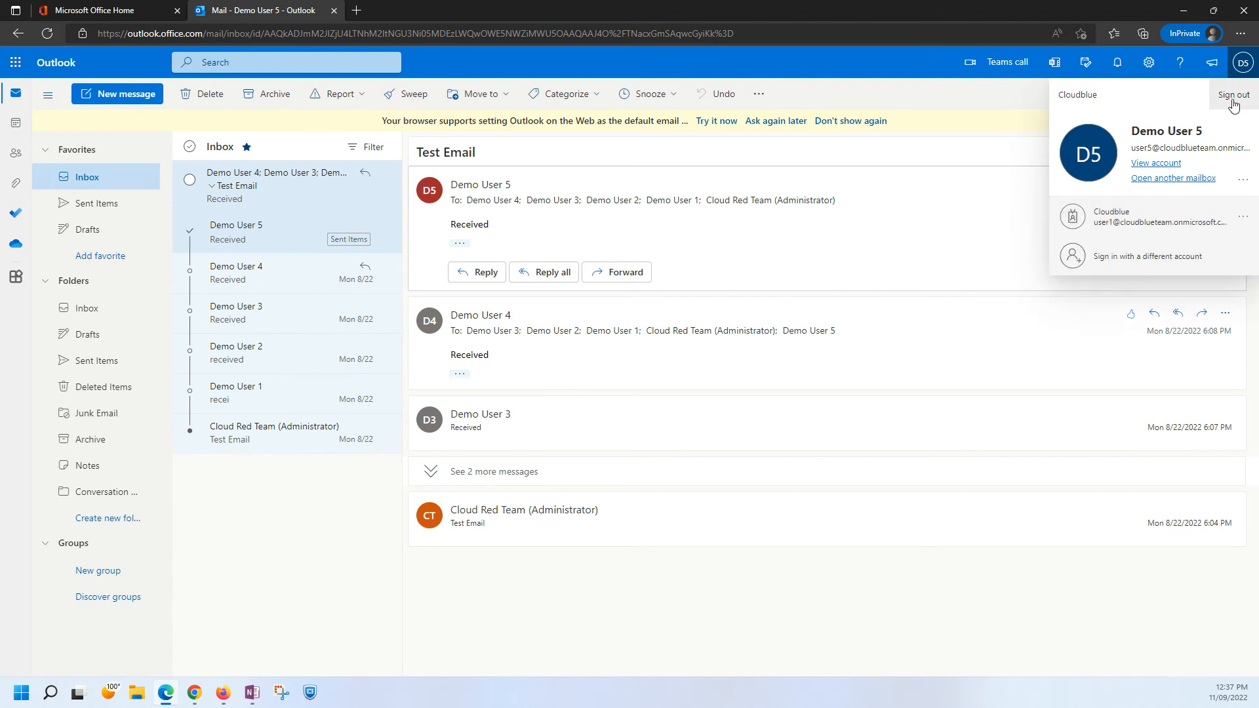
{"action": "left_click", "coordinate": [820, 78]}
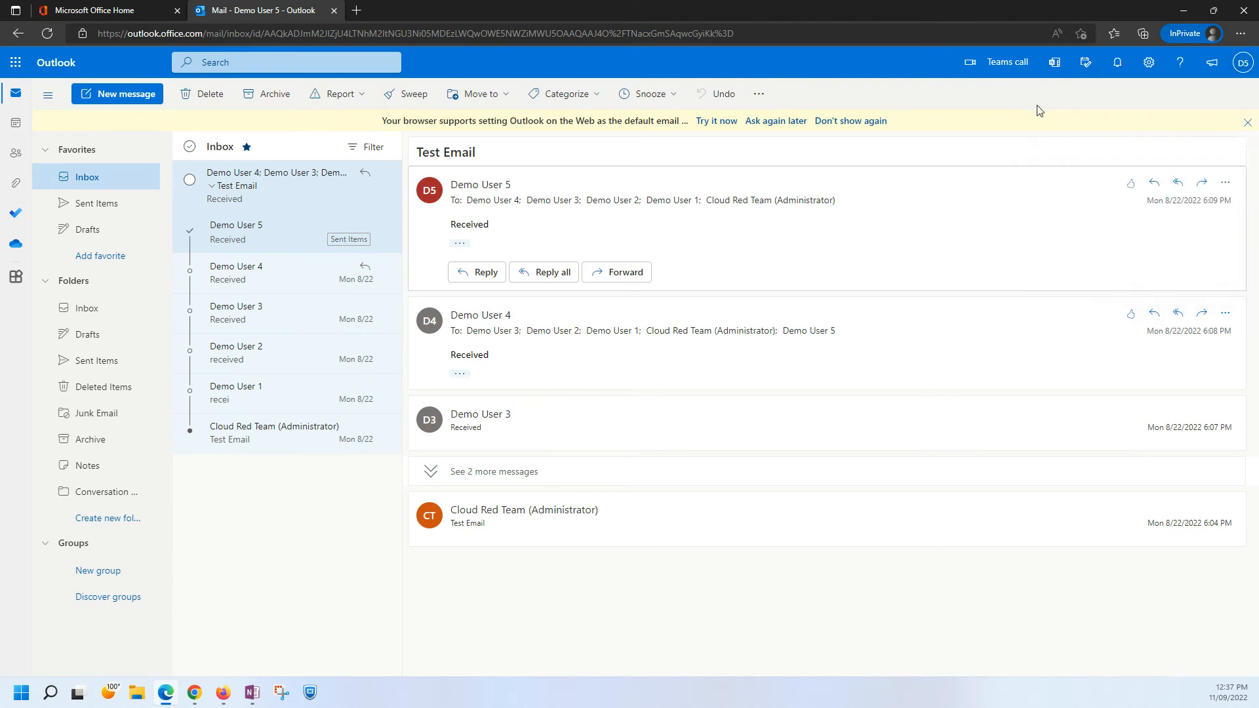
{"action": "left_click", "coordinate": [1243, 70]}
{"action": "left_click", "coordinate": [1233, 94]}
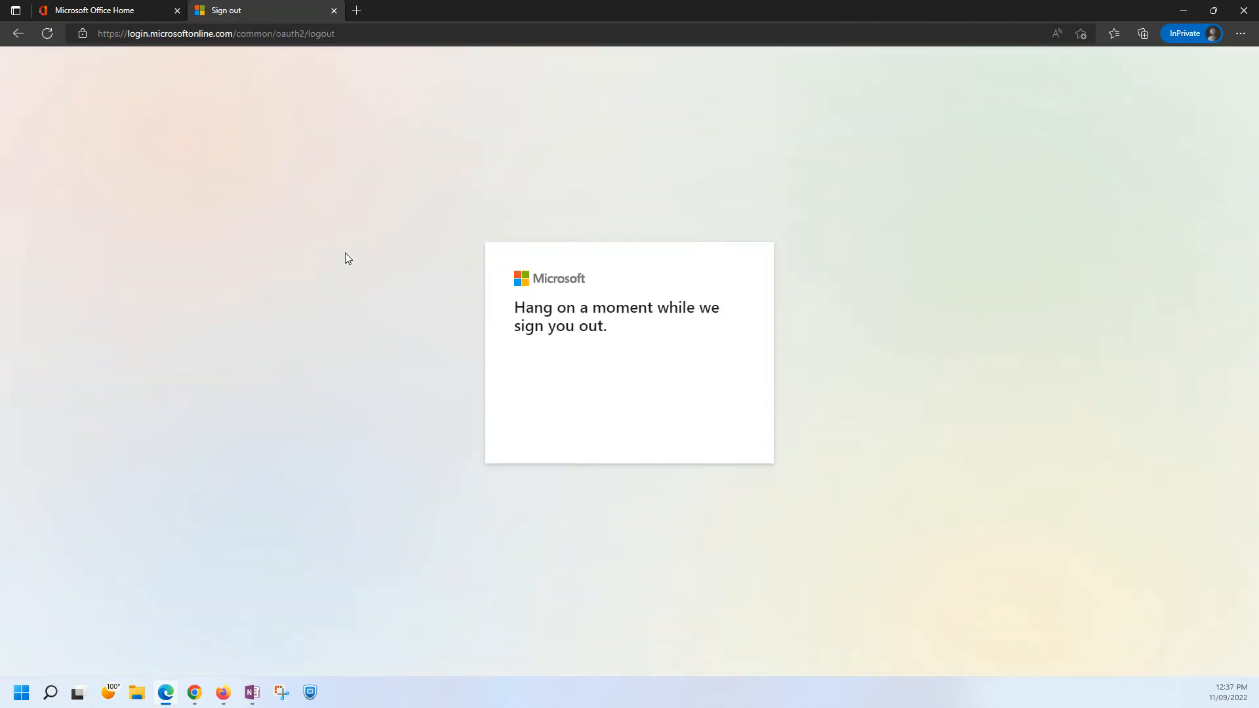
{"action": "left_click", "coordinate": [333, 11]}
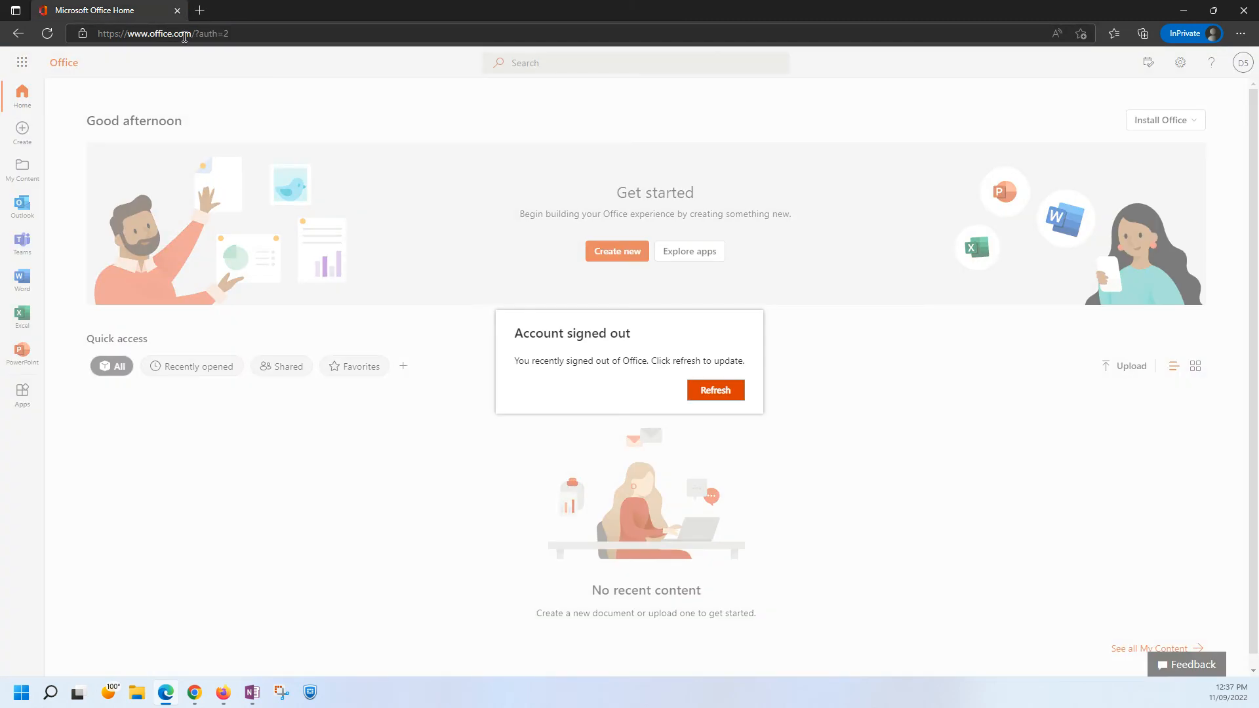
{"action": "left_click", "coordinate": [1246, 12]}
Select User2's e-mail address in the Destination Tenant list of the OneNote migration page.
{"action": "right_click", "coordinate": [165, 693]}
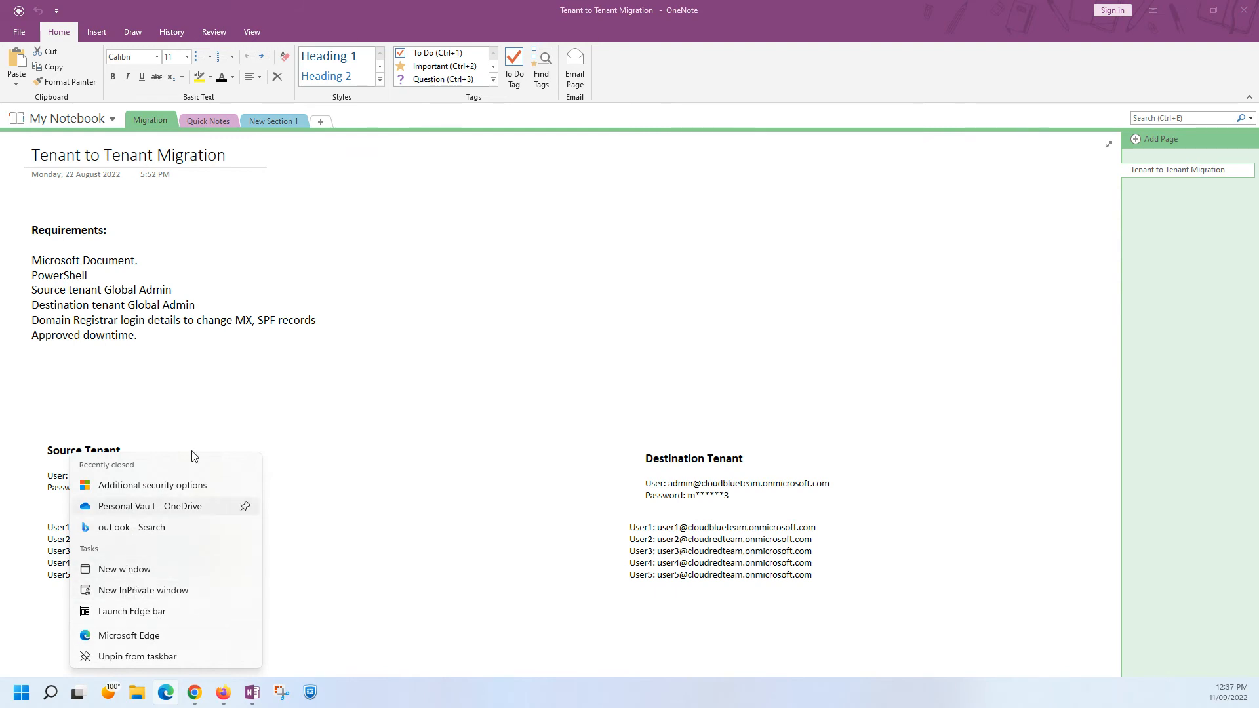
{"action": "left_click", "coordinate": [309, 443]}
{"action": "left_click", "coordinate": [771, 568]}
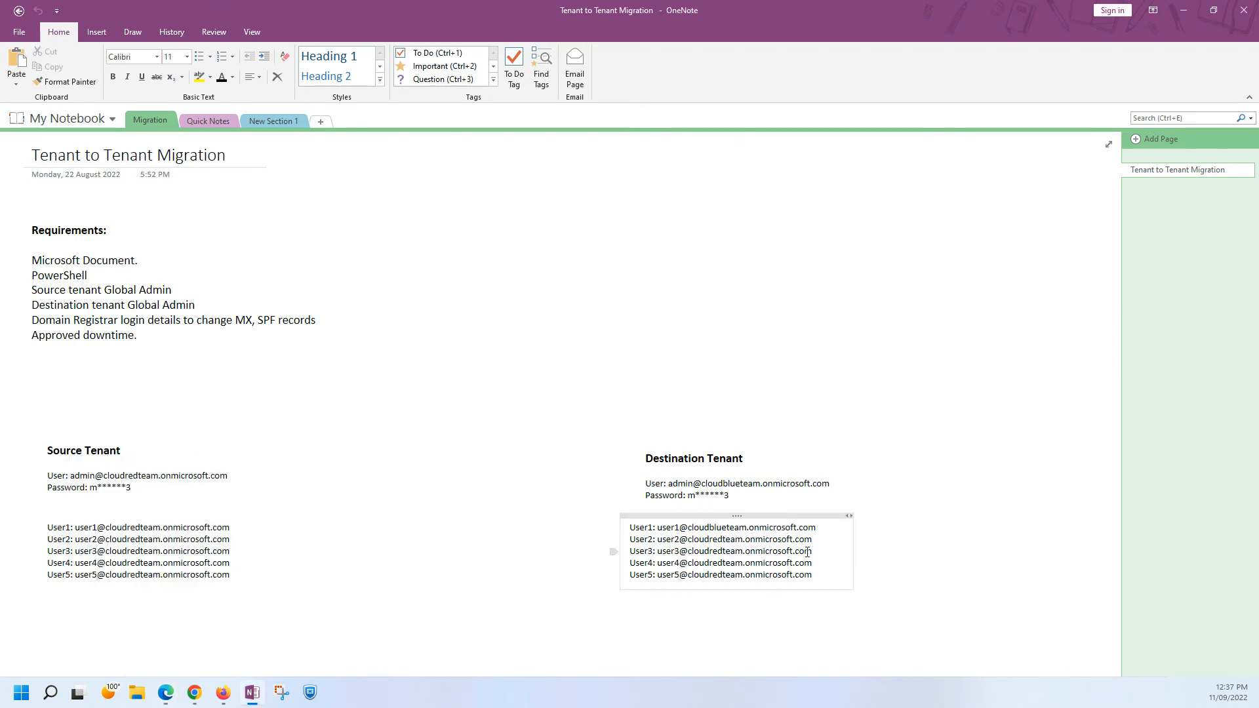
{"action": "left_click_drag", "start_coordinate": [818, 544], "coordinate": [657, 540]}
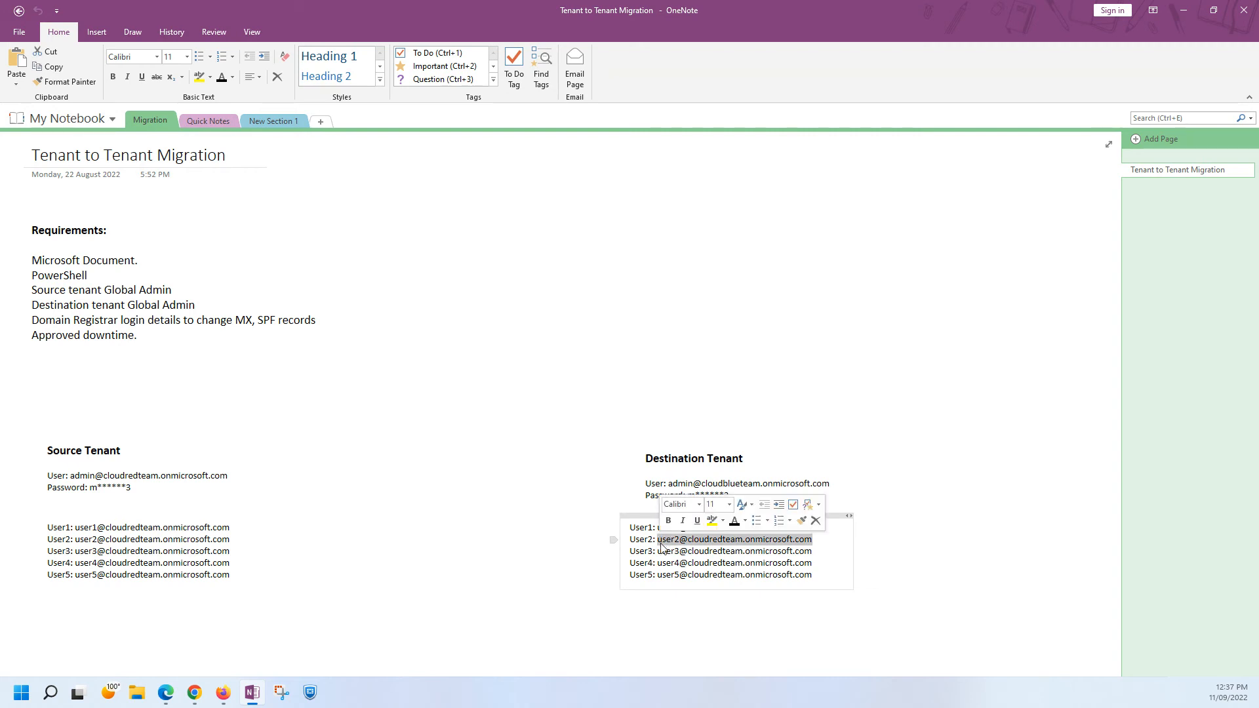
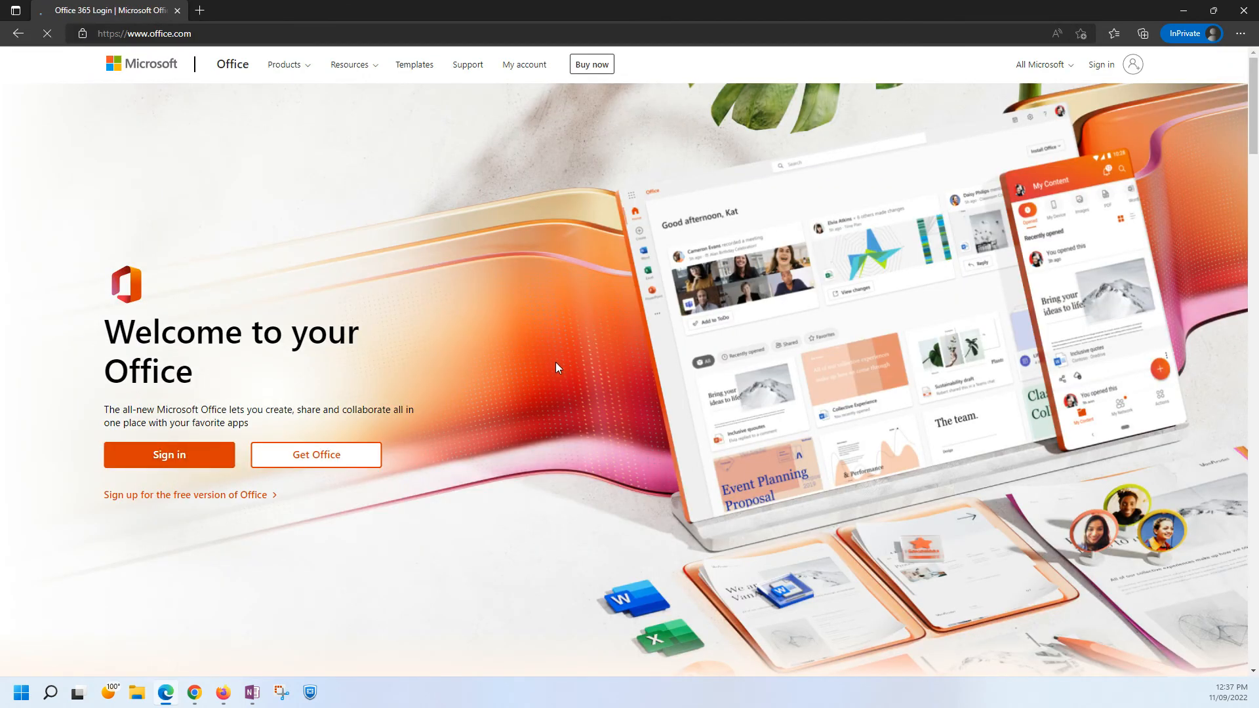
Sign in to Office with User2's e-mail address and account password, and complete the sign-in prompts.
{"action": "left_click", "coordinate": [125, 463]}
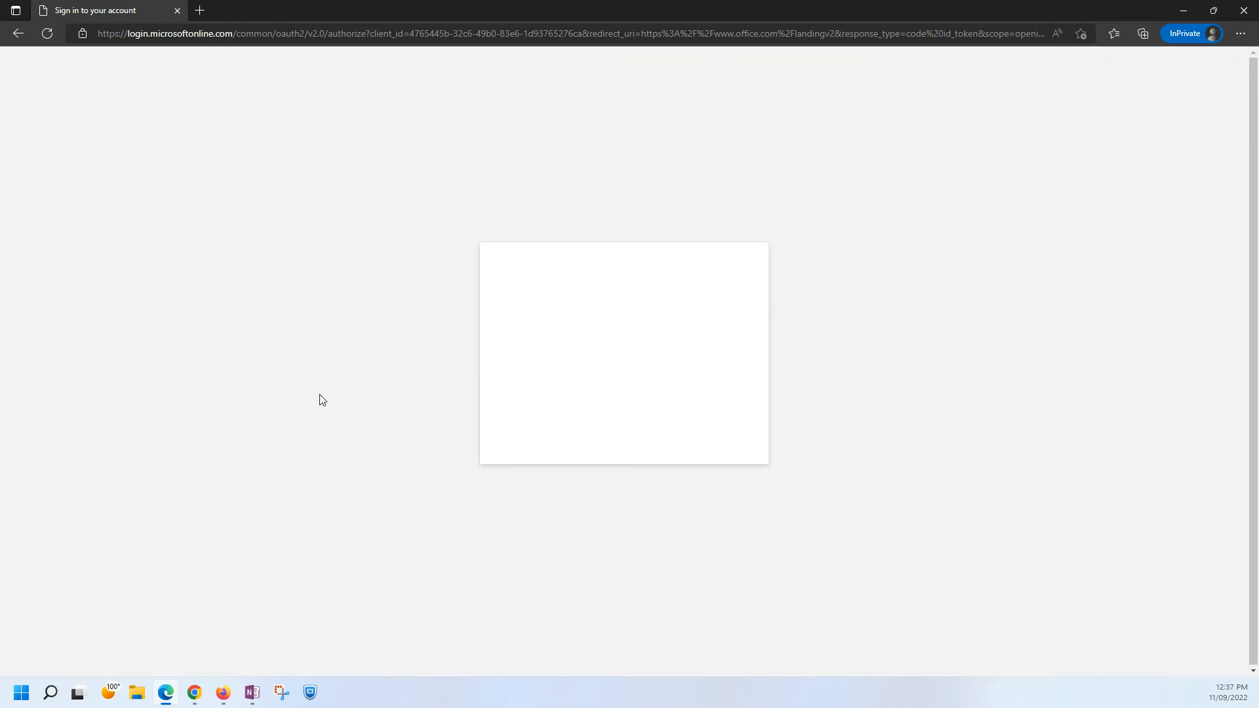
{"action": "key", "text": "ctrl+v"}
{"action": "key", "text": "Return"}
{"action": "type", "text": "••••••••••"}
{"action": "key", "text": "Return"}
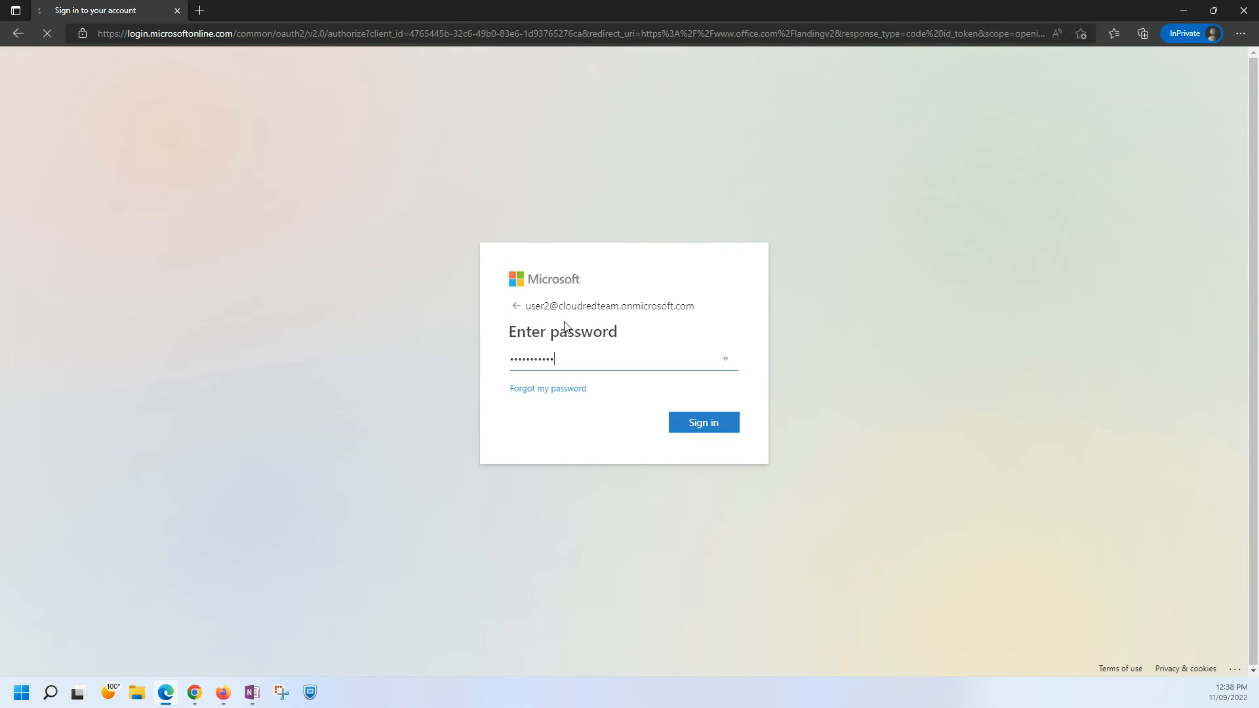
{"action": "left_click", "coordinate": [610, 402]}
{"action": "left_click", "coordinate": [697, 434]}
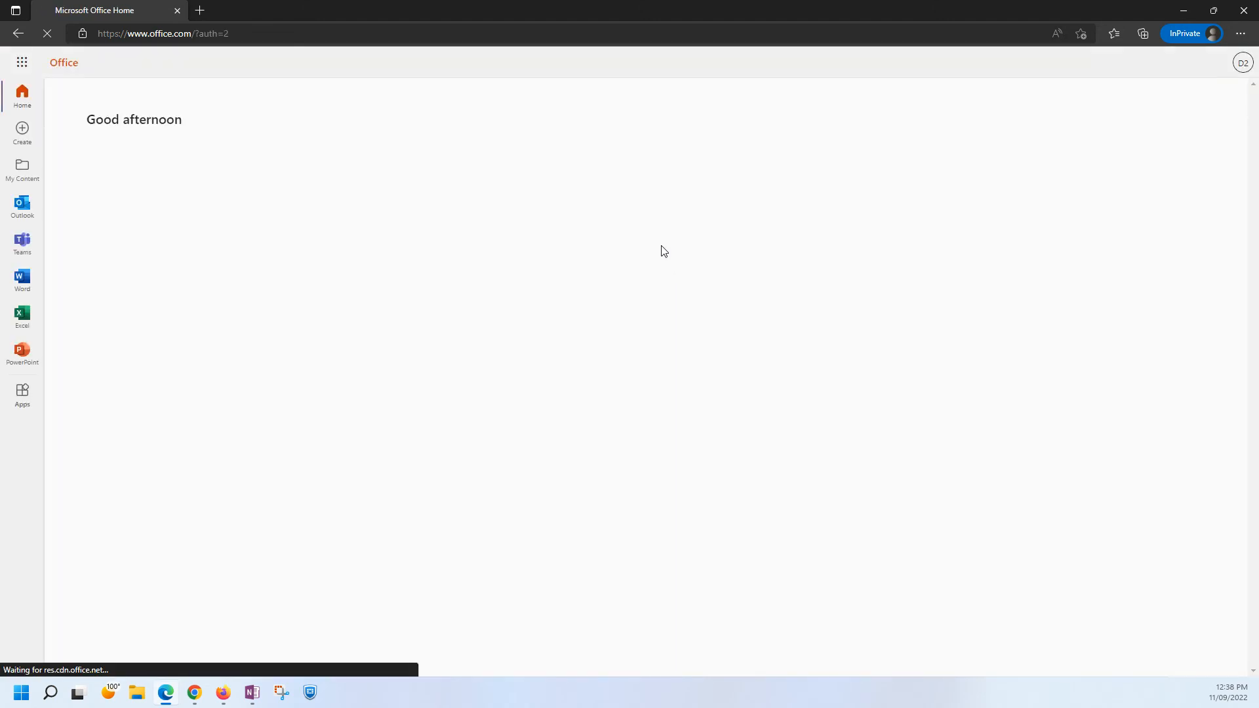
Try to open User2's mailbox in Outlook on the web, reloading the page twice.
{"action": "left_click", "coordinate": [22, 204]}
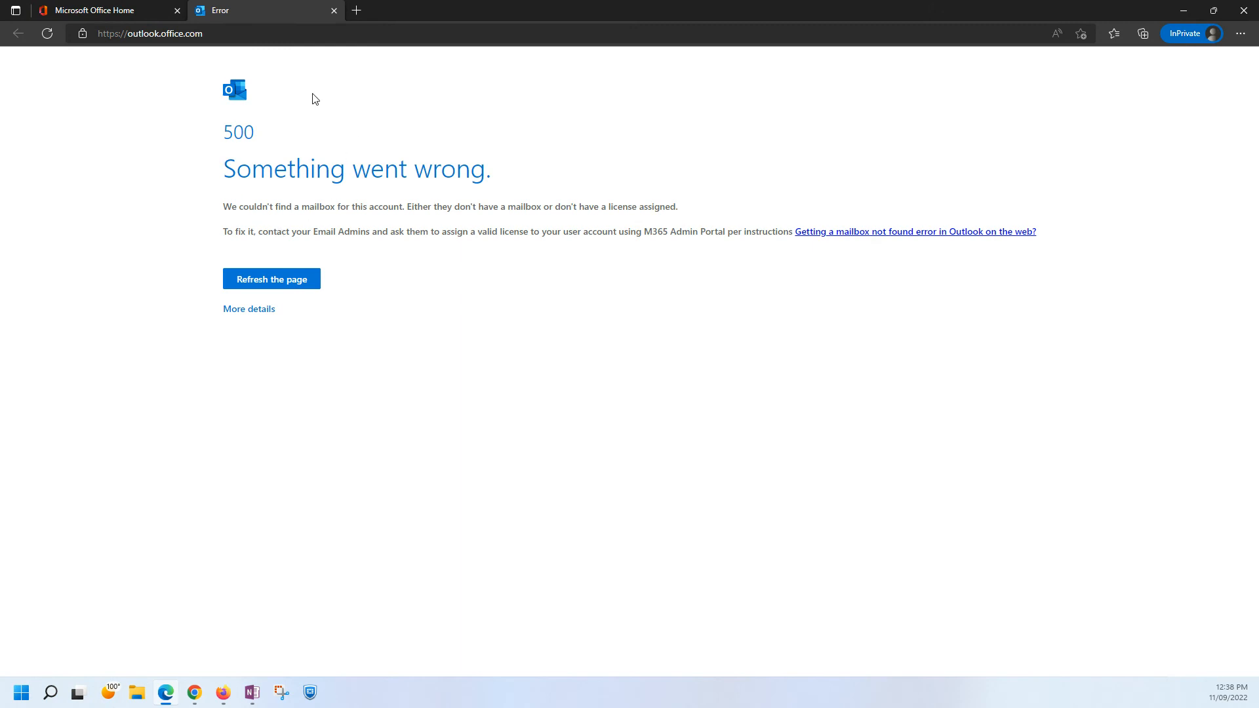
{"action": "left_click", "coordinate": [47, 33]}
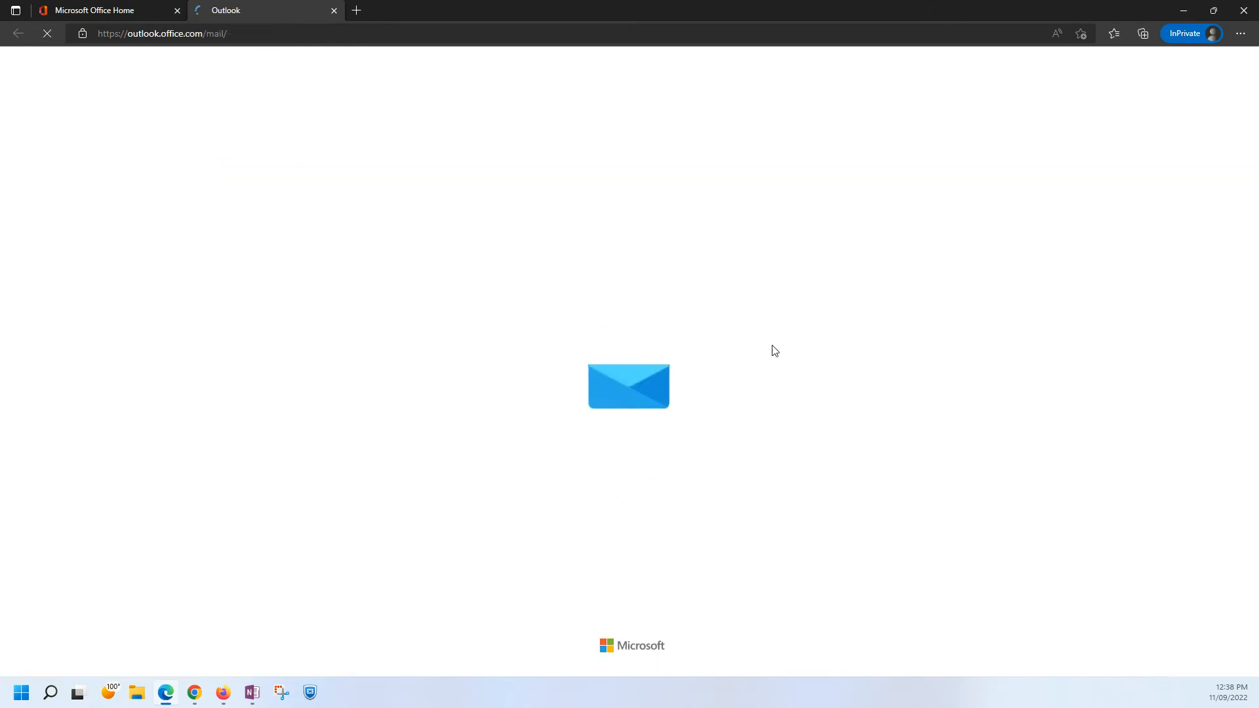
{"action": "left_click", "coordinate": [48, 34]}
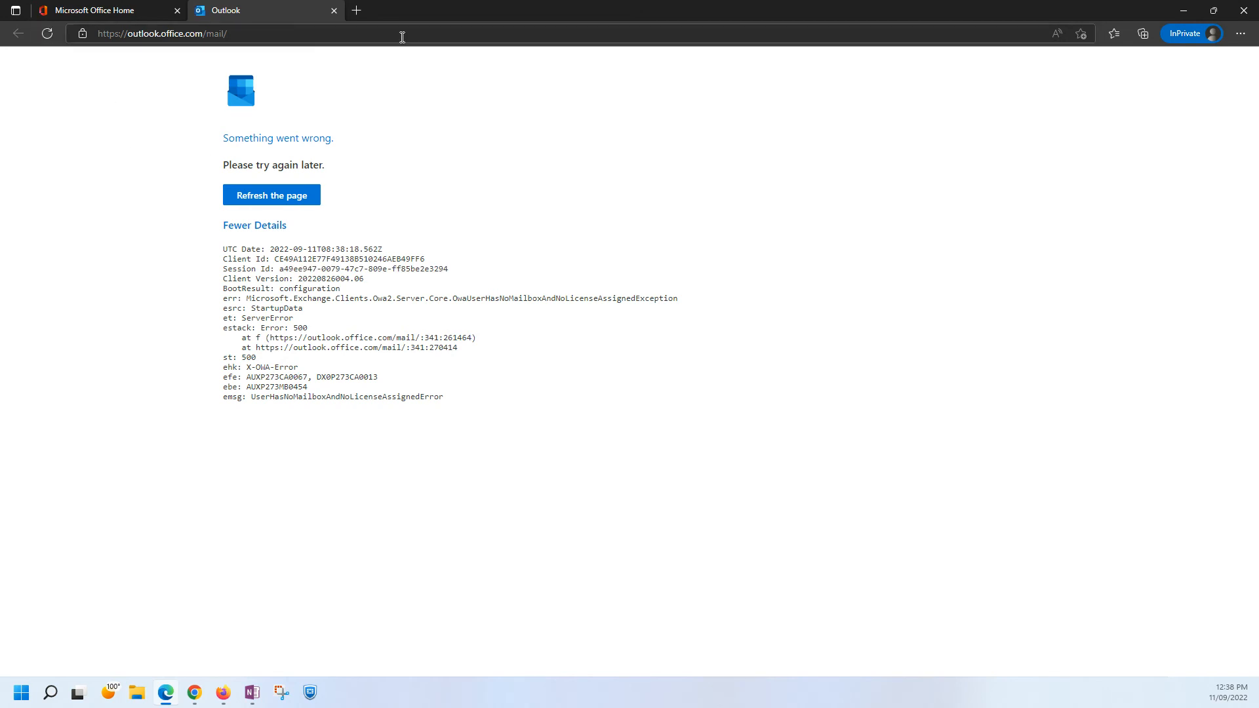
Retry User2's mailbox by closing the failed Outlook page and relaunching Outlook from Office home, repeating this several times.
{"action": "left_click", "coordinate": [334, 11]}
{"action": "left_click", "coordinate": [38, 215]}
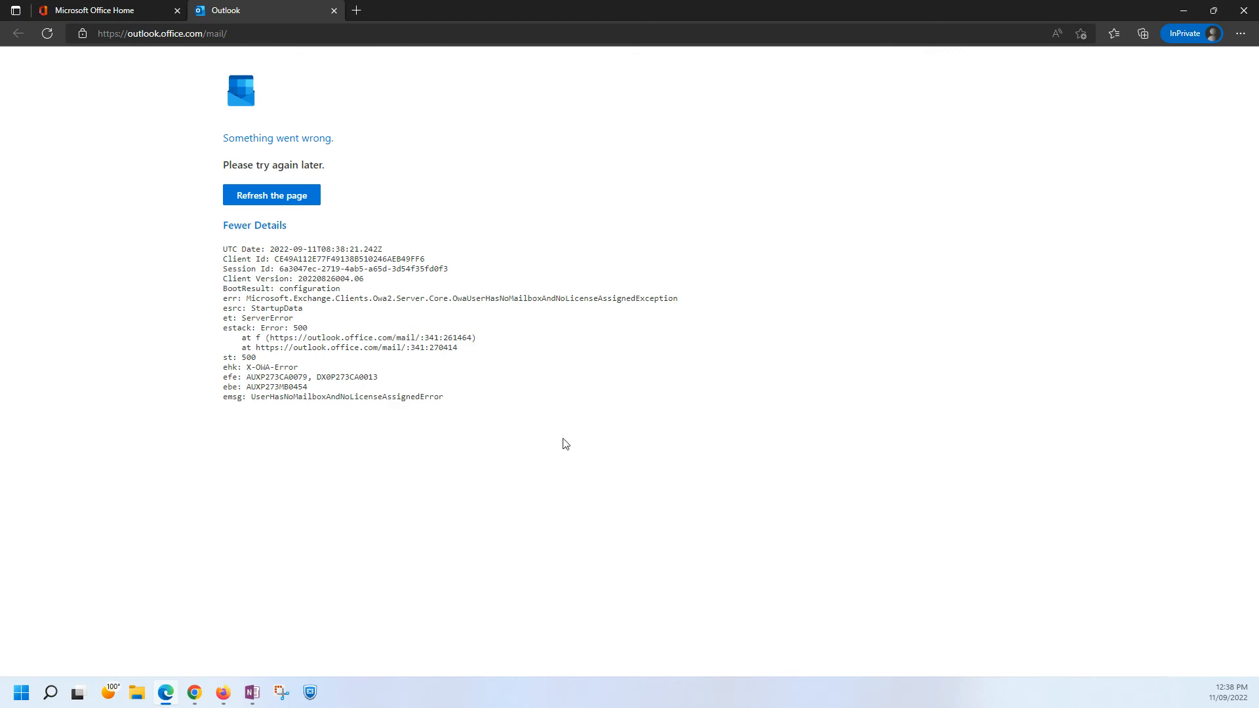
{"action": "left_click", "coordinate": [334, 11]}
{"action": "left_click", "coordinate": [22, 205]}
{"action": "left_click", "coordinate": [334, 11]}
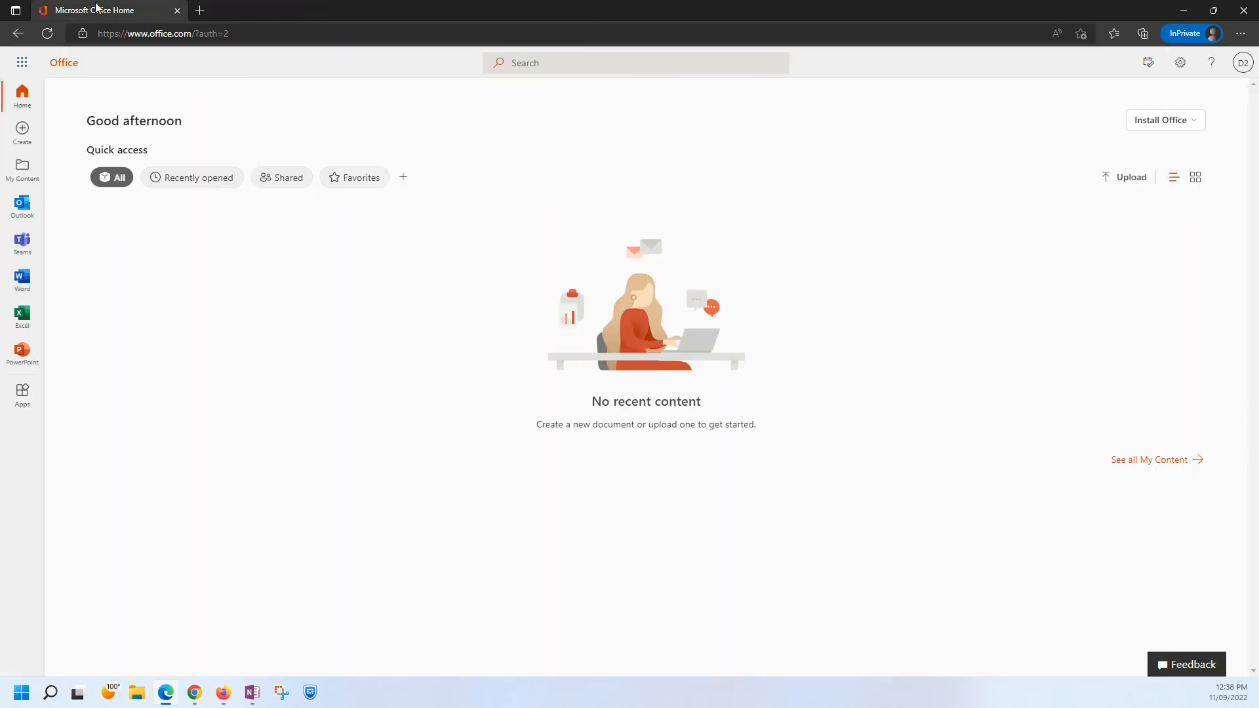
{"action": "left_click", "coordinate": [15, 210]}
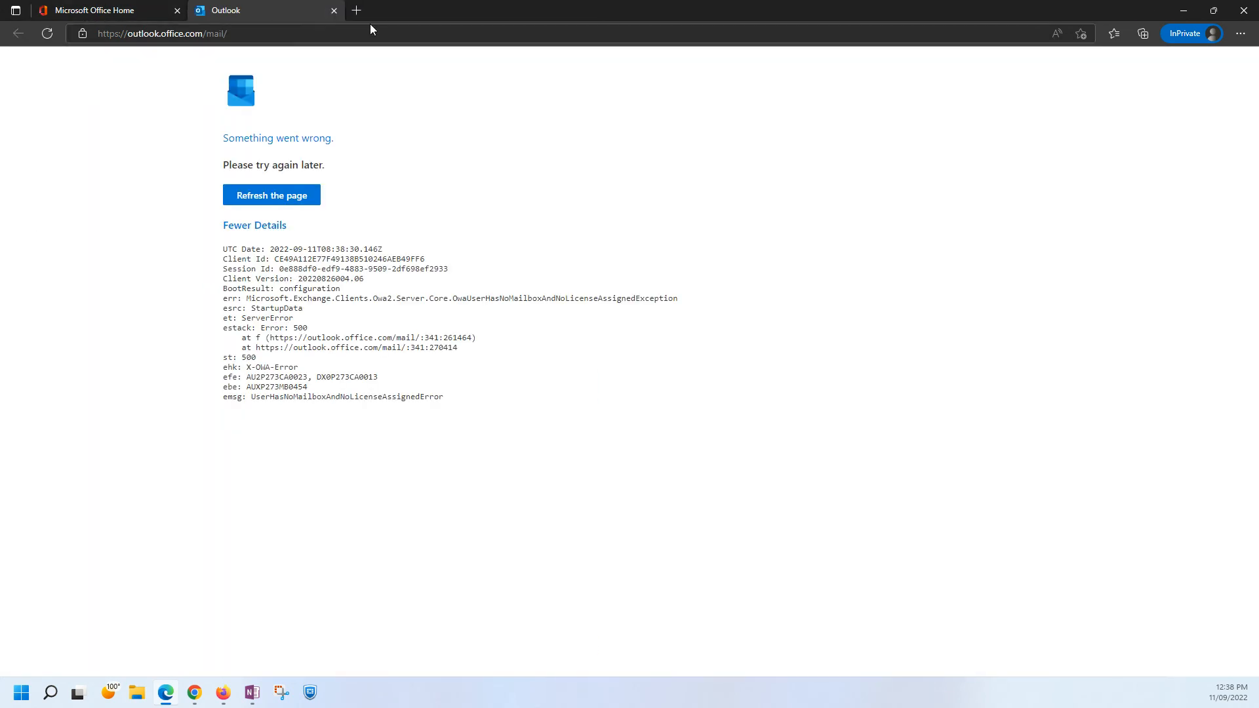
Close the Outlook page and sign User2 out of Office.
{"action": "left_click", "coordinate": [333, 10]}
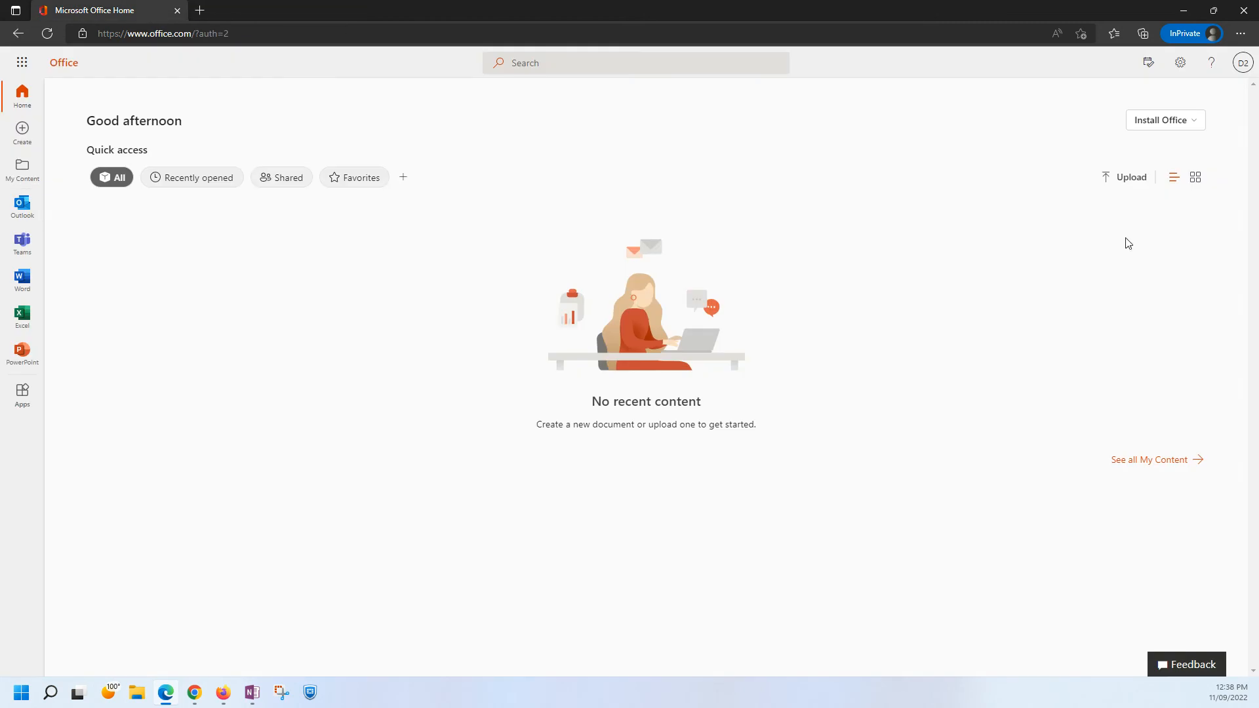
{"action": "left_click", "coordinate": [1242, 64]}
{"action": "left_click", "coordinate": [1241, 96]}
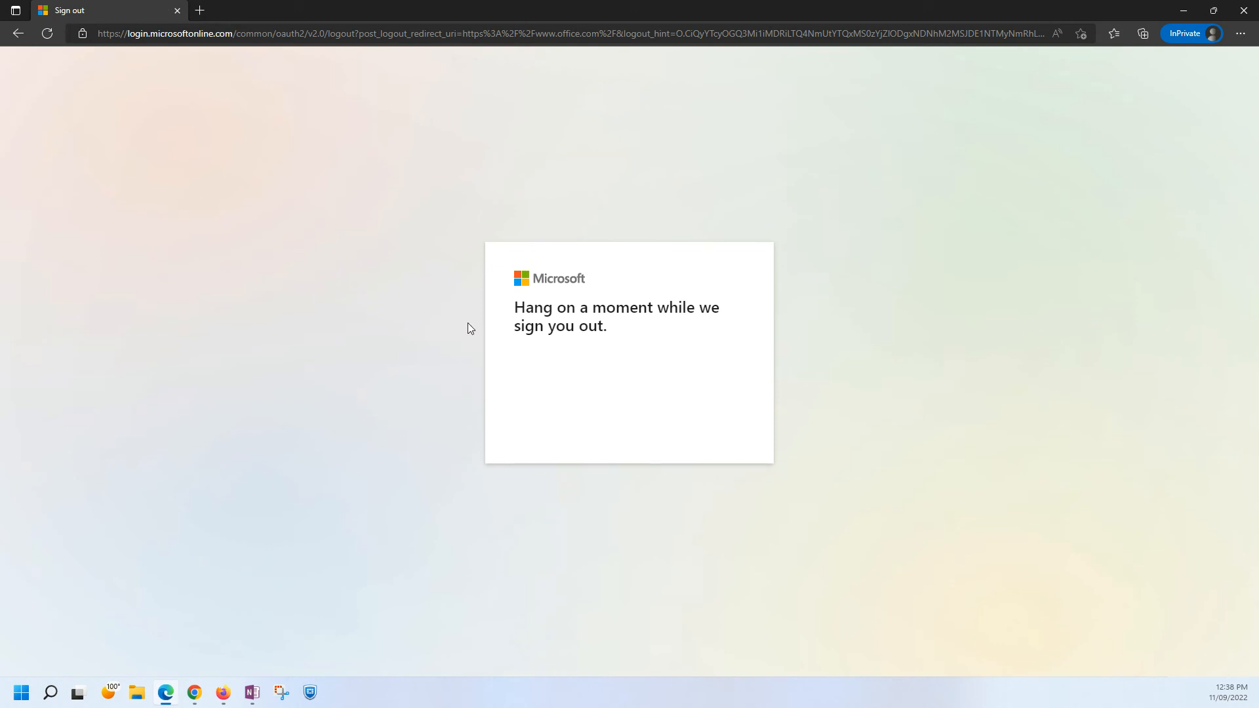
Select User4's e-mail address in the Destination Tenant list of the OneNote migration page and switch back to Edge.
{"action": "left_click", "coordinate": [1185, 13]}
{"action": "left_click_drag", "start_coordinate": [811, 563], "coordinate": [657, 564]}
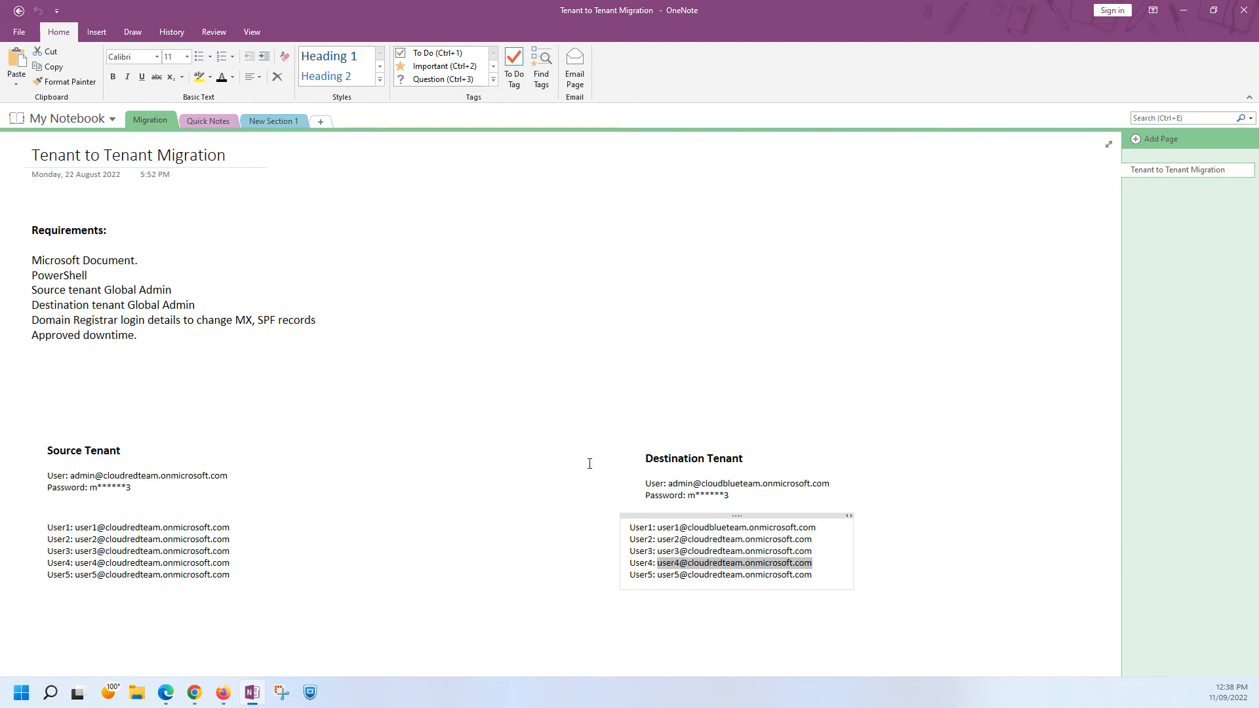
{"action": "left_click", "coordinate": [166, 692]}
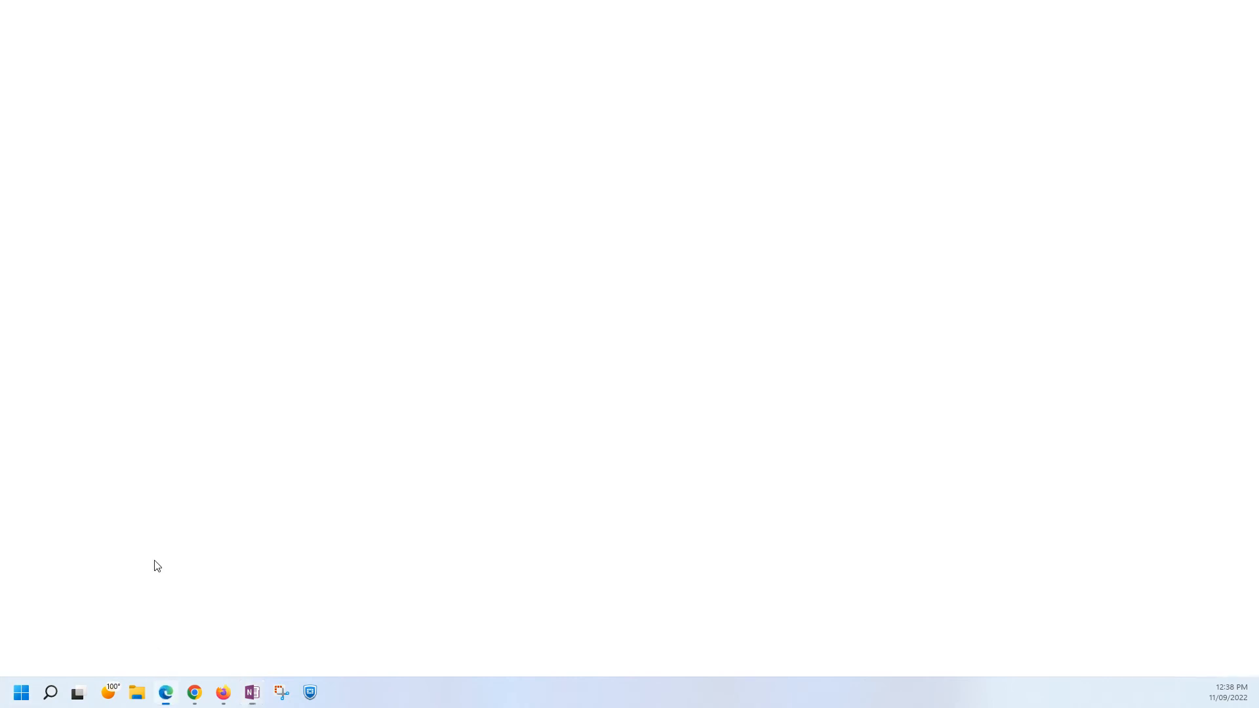
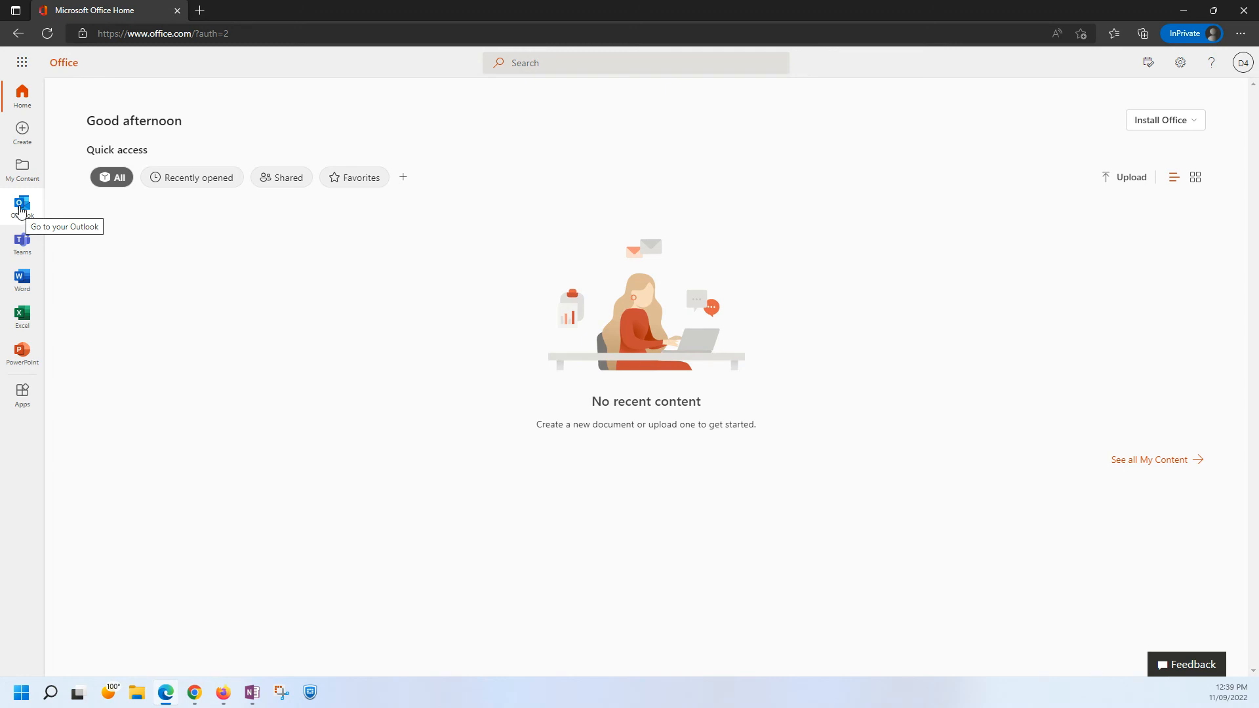
Try to open User4's mailbox in Outlook from Office home three times, closing the resulting page after each attempt.
{"action": "left_click", "coordinate": [21, 209]}
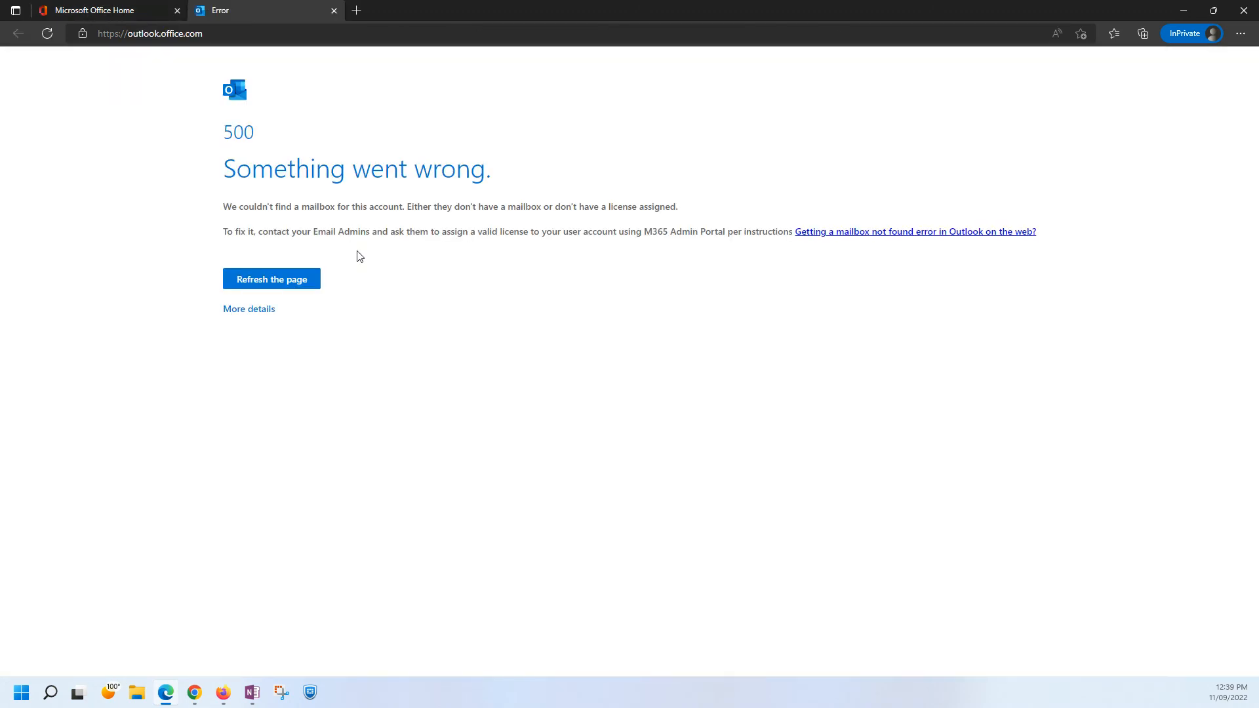
{"action": "left_click", "coordinate": [334, 11]}
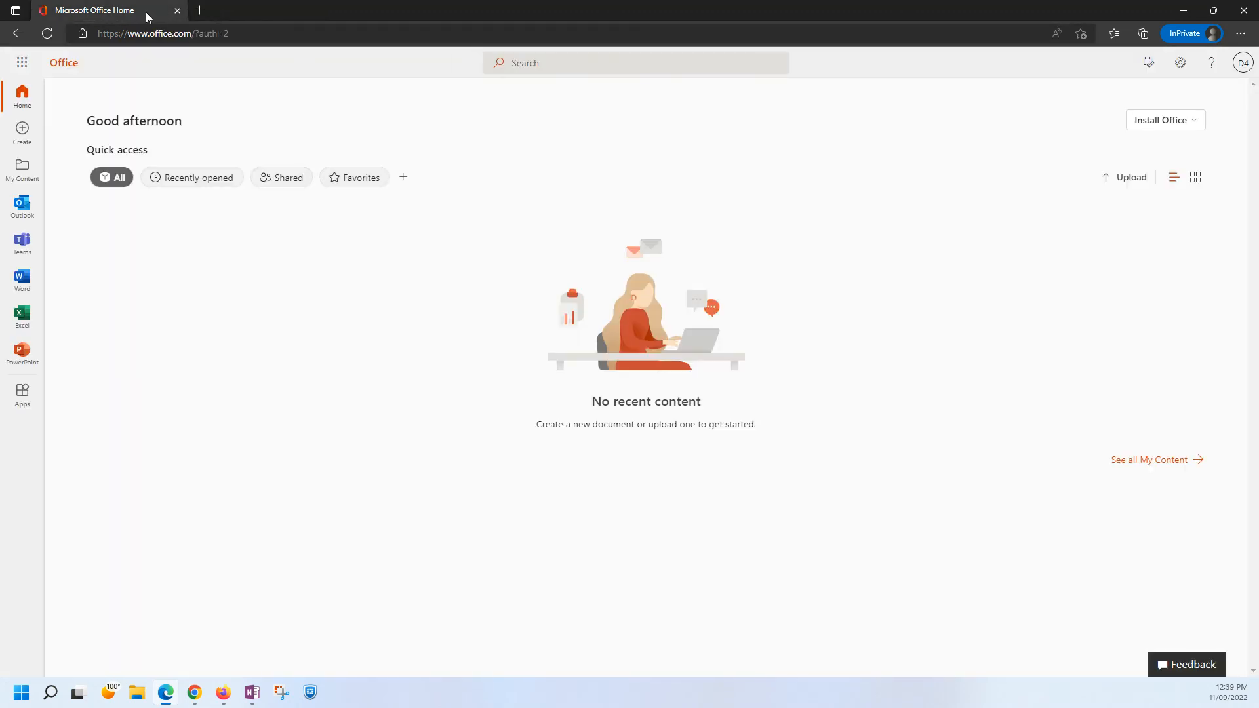
{"action": "left_click", "coordinate": [21, 207]}
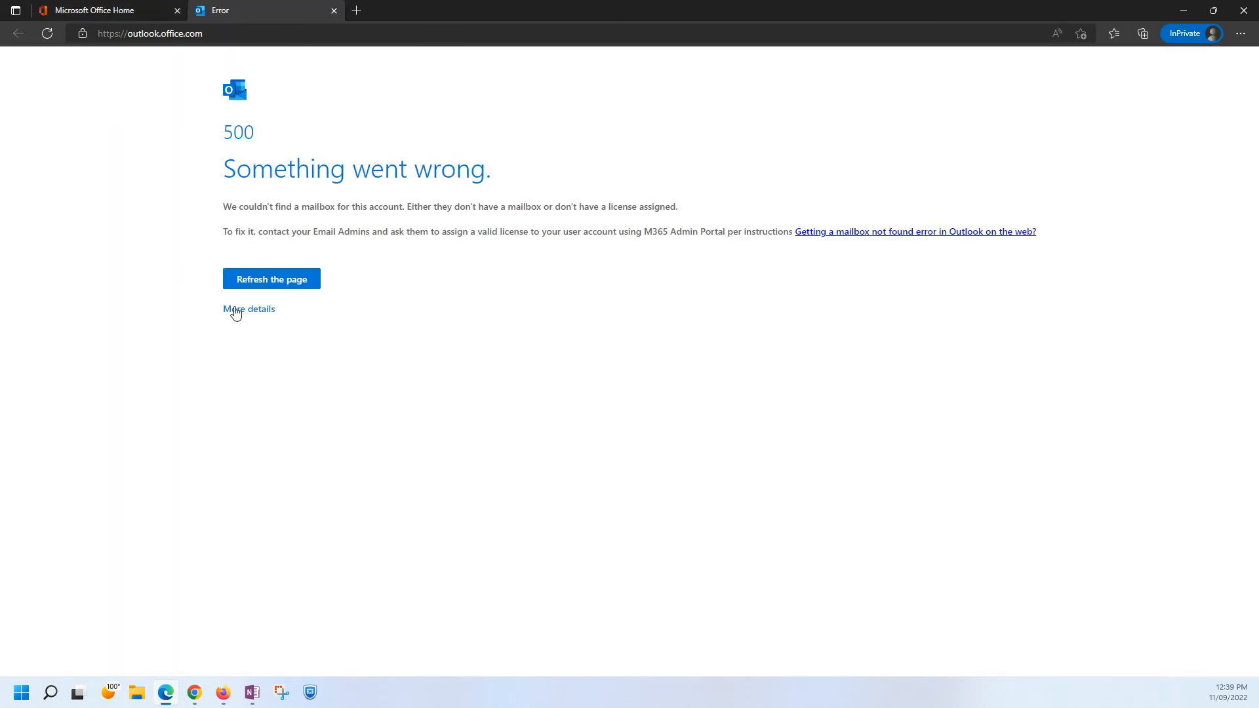
{"action": "left_click", "coordinate": [334, 10]}
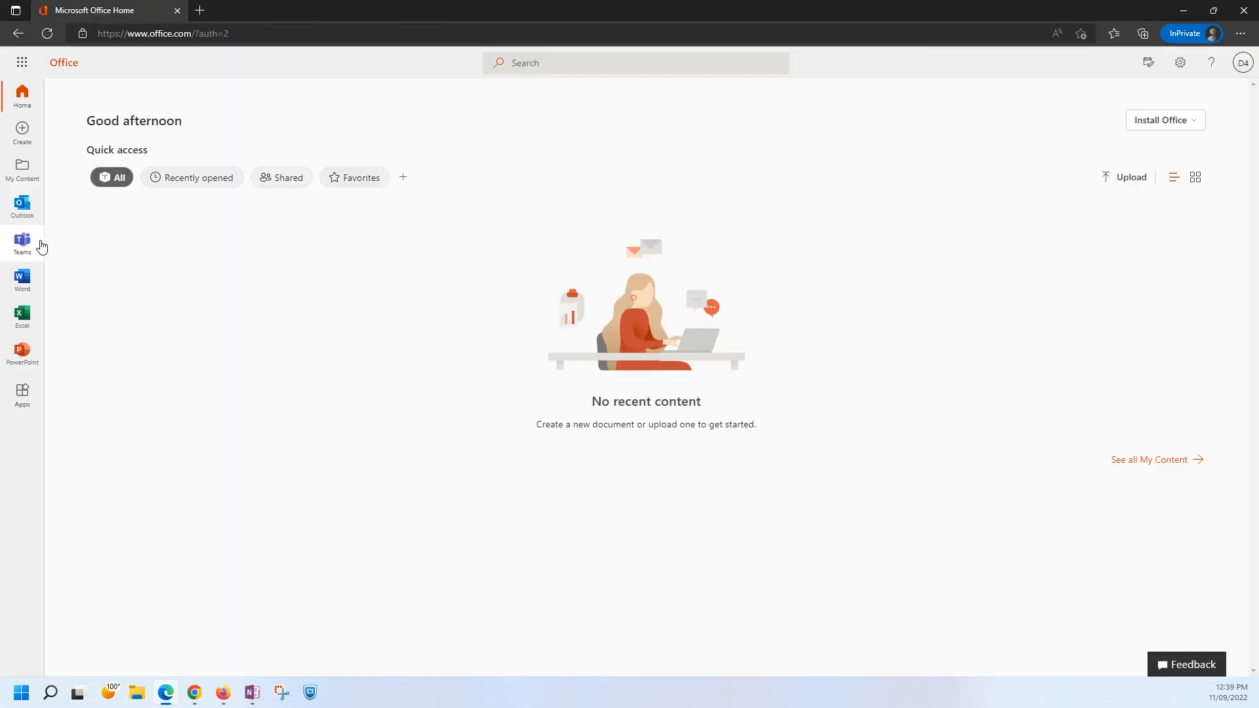
{"action": "left_click", "coordinate": [21, 214]}
{"action": "left_click", "coordinate": [333, 11]}
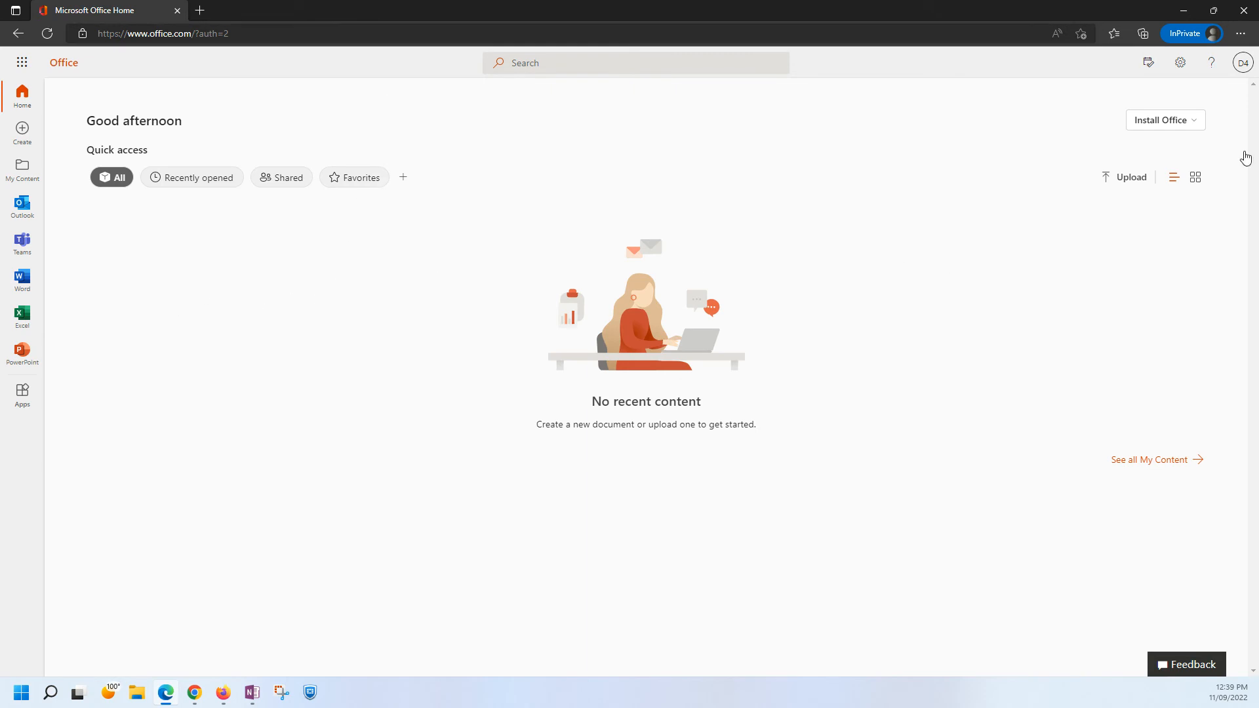
Sign User4 out of Office, close the InPrivate Edge window and minimize OneNote to return to Chrome.
{"action": "left_click", "coordinate": [1242, 63]}
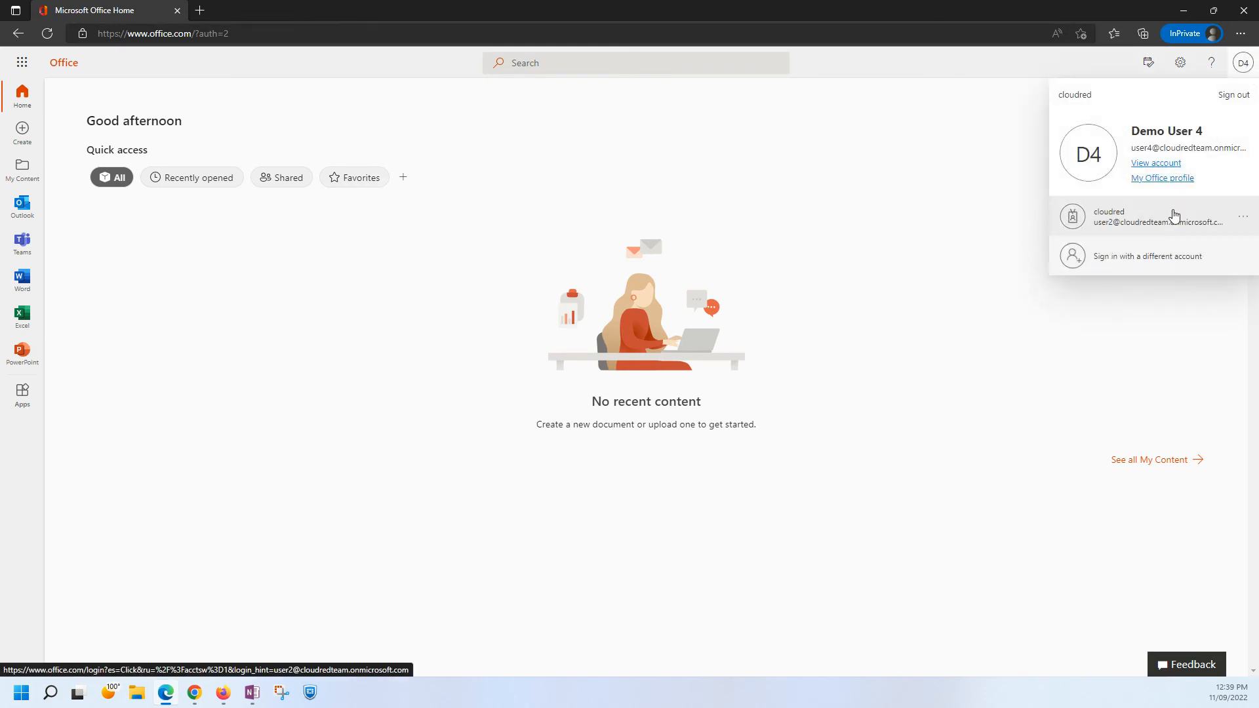
{"action": "left_click", "coordinate": [1234, 97]}
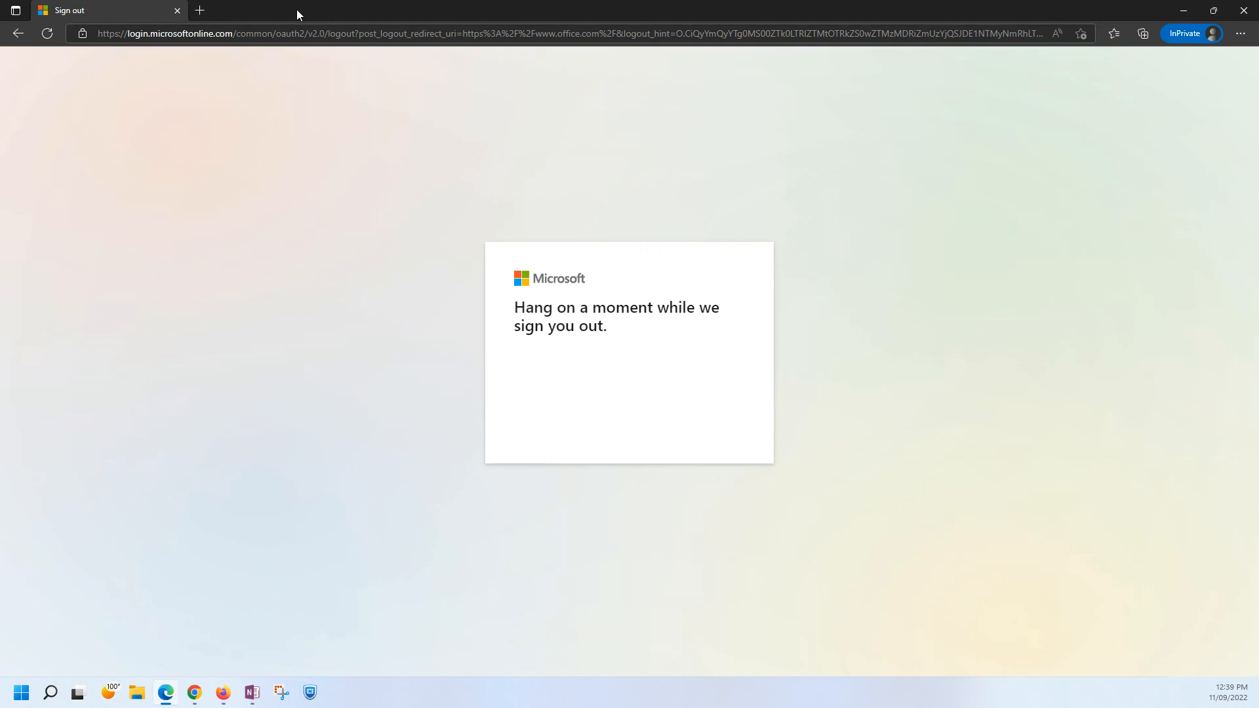
{"action": "left_click", "coordinate": [1244, 10]}
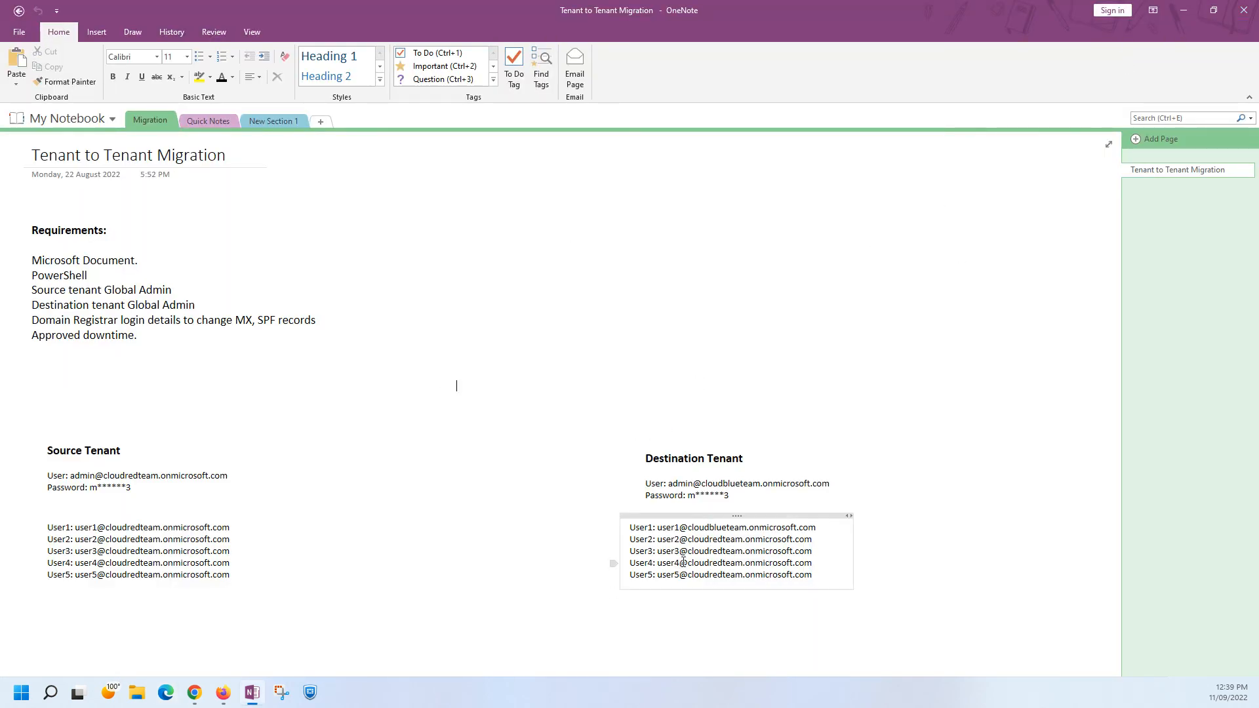
{"action": "left_click", "coordinate": [1184, 11]}
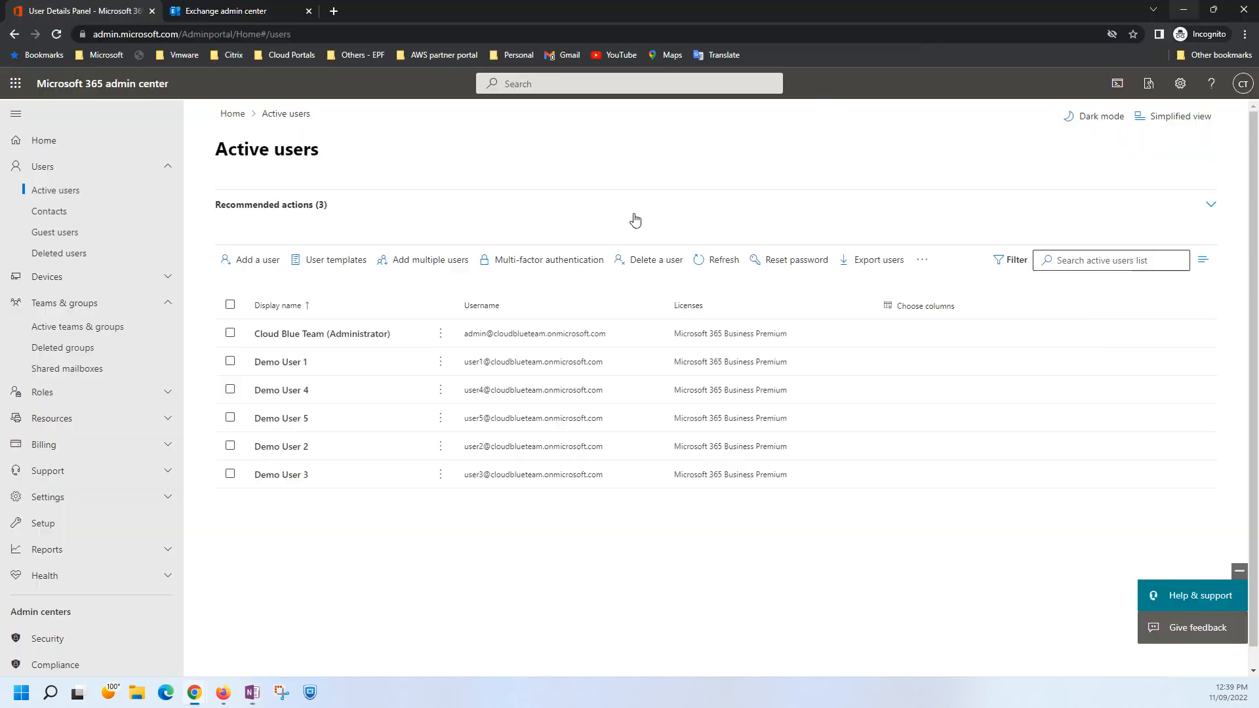
Check the status of MigrationBatch on the Migration batches page of the Exchange admin center.
{"action": "left_click", "coordinate": [212, 8]}
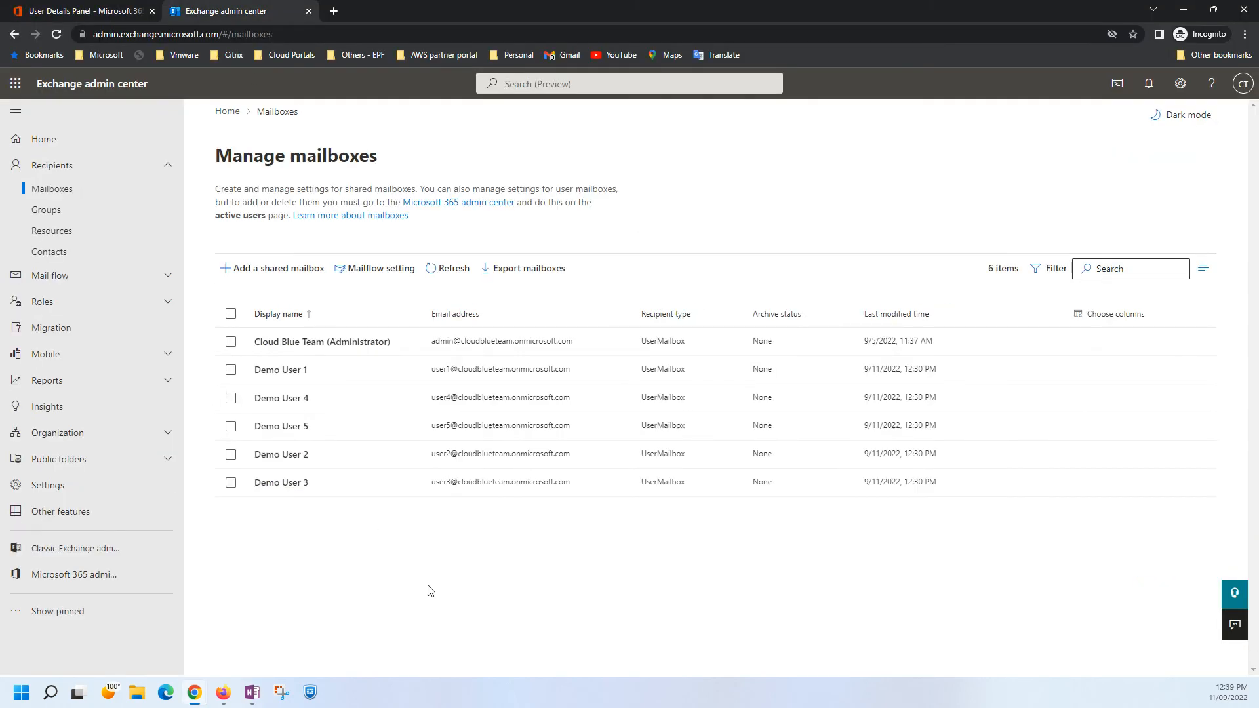
{"action": "left_click", "coordinate": [55, 327]}
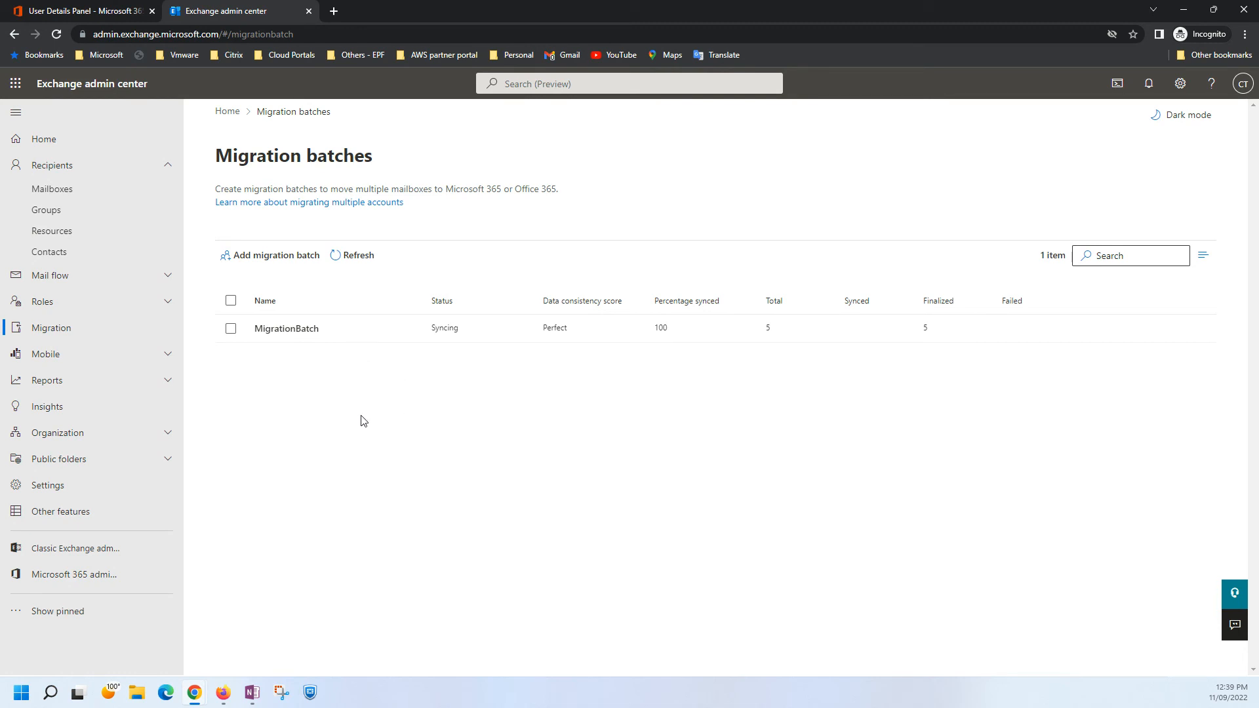
{"action": "left_click", "coordinate": [230, 328]}
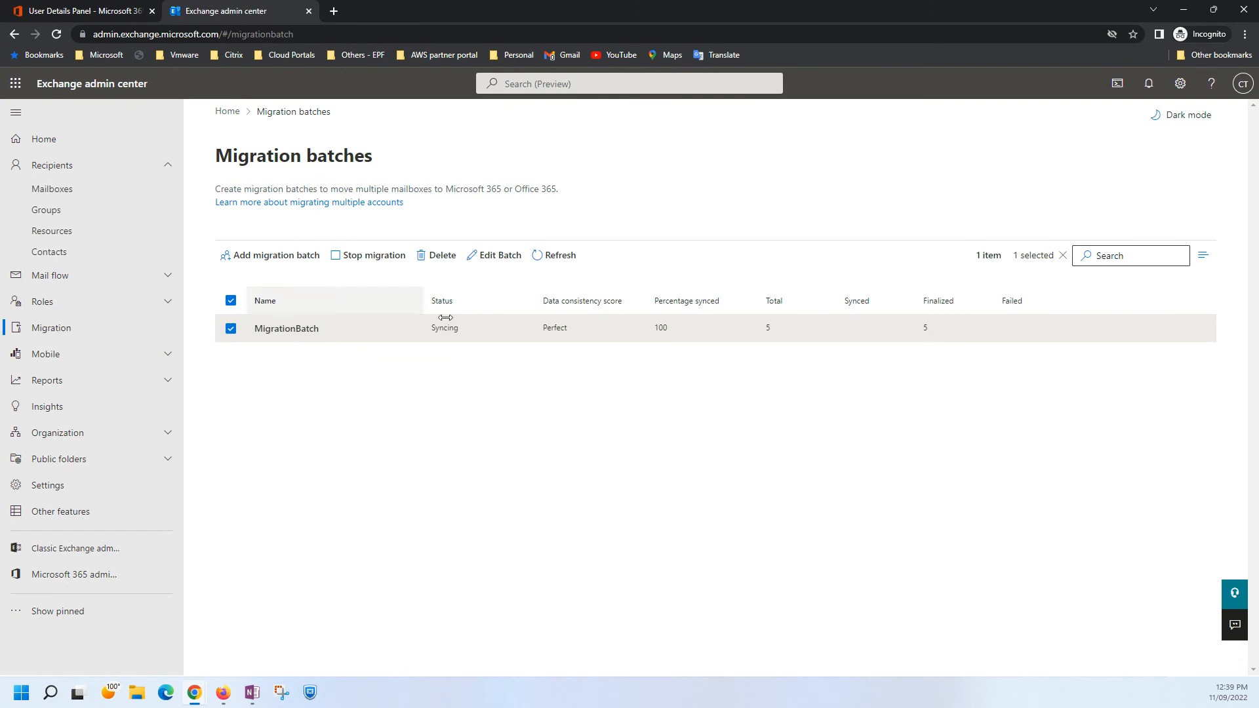
{"action": "left_click", "coordinate": [231, 329]}
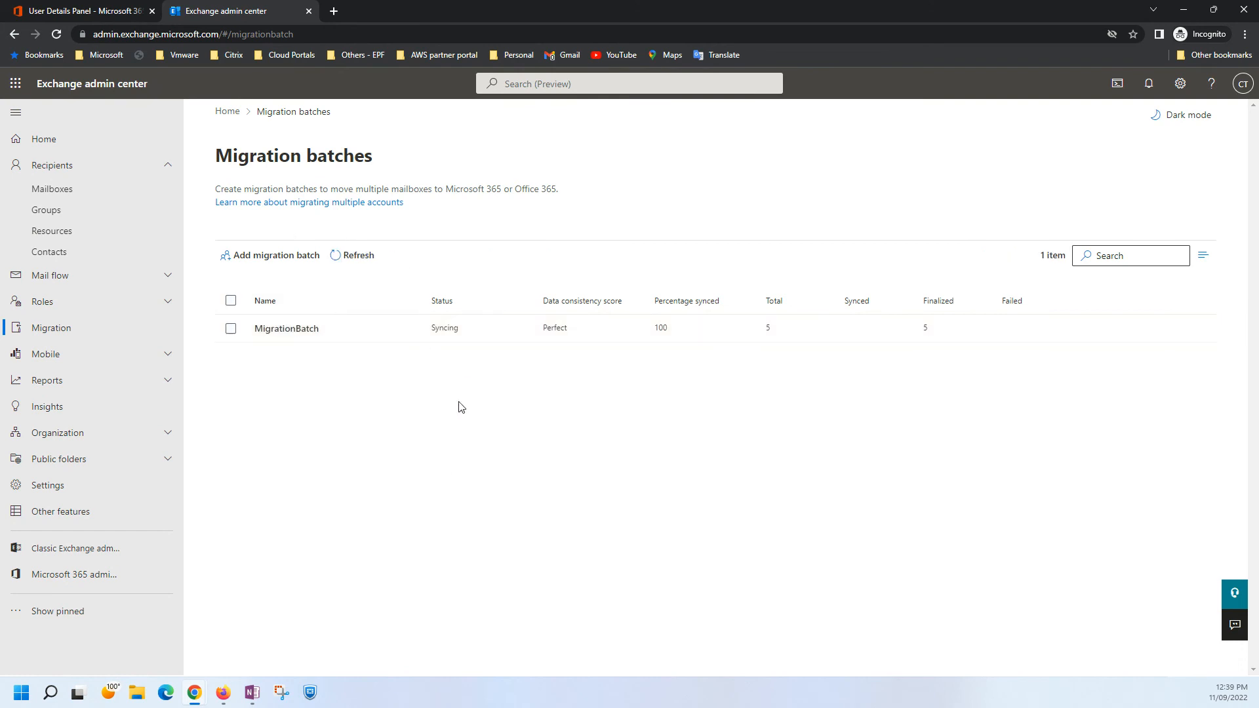
View the target tenant's domains under the settings of the Microsoft 365 admin center.
{"action": "left_click", "coordinate": [63, 13]}
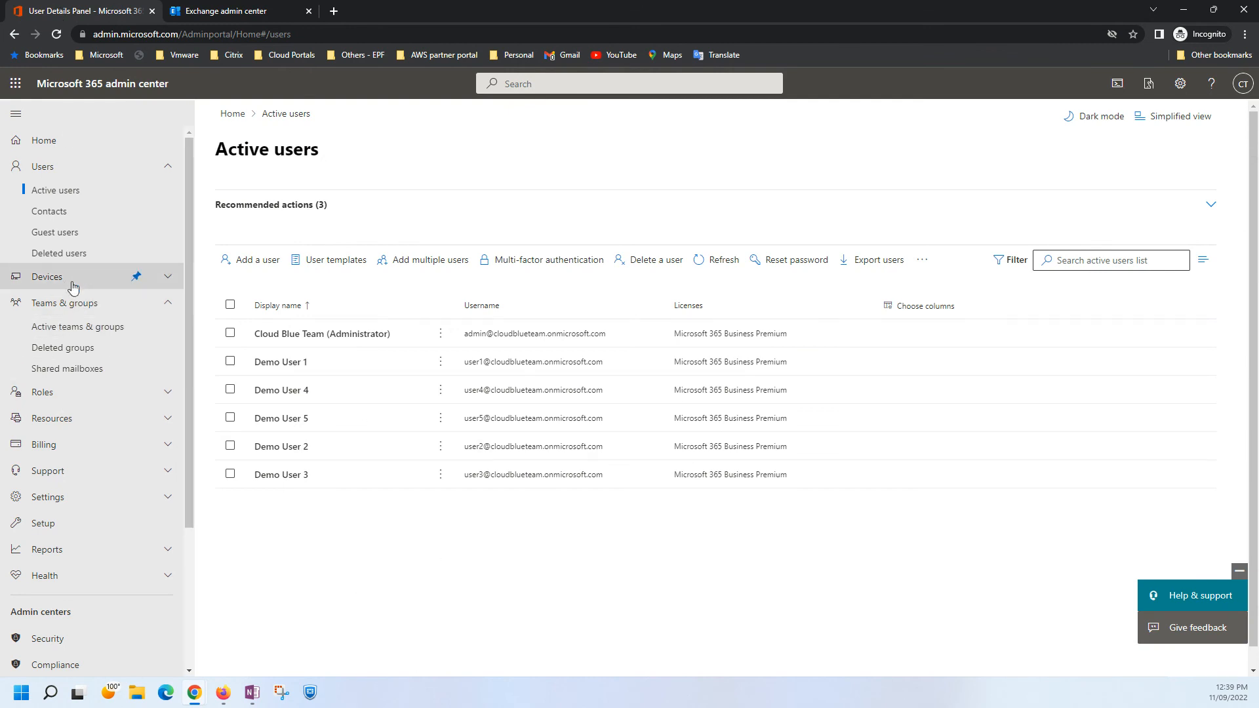
{"action": "left_click", "coordinate": [72, 303]}
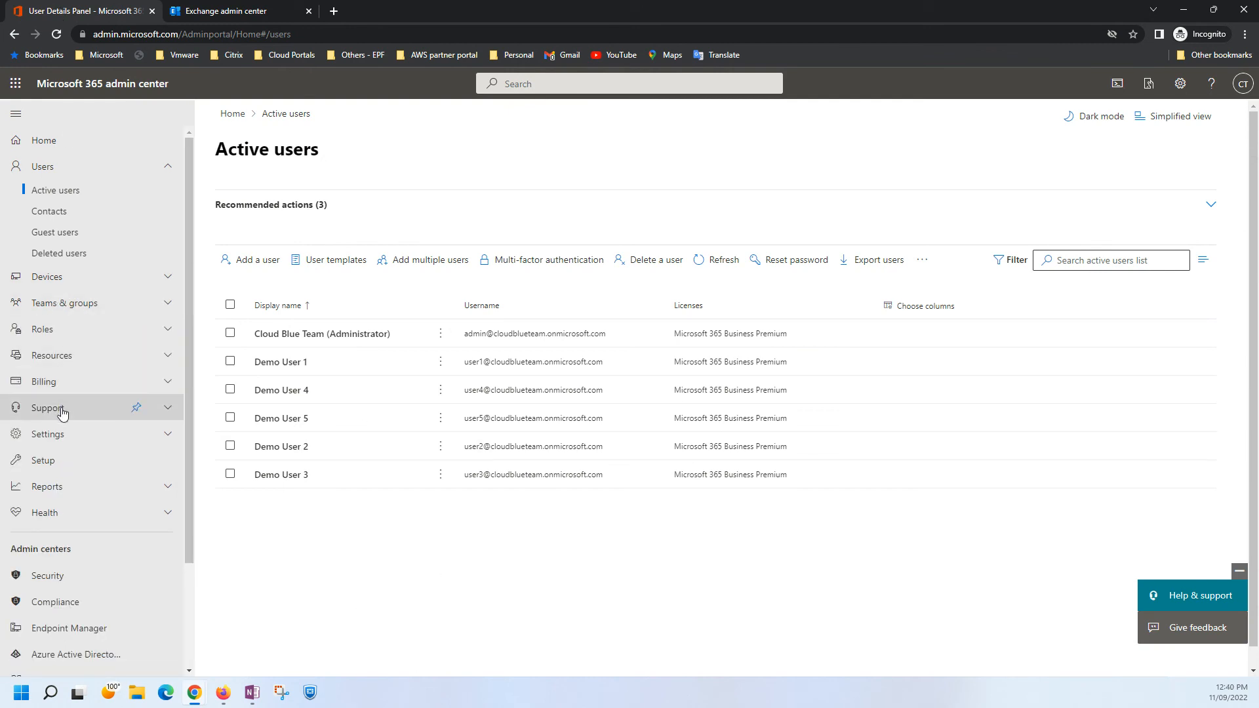
{"action": "left_click", "coordinate": [61, 439]}
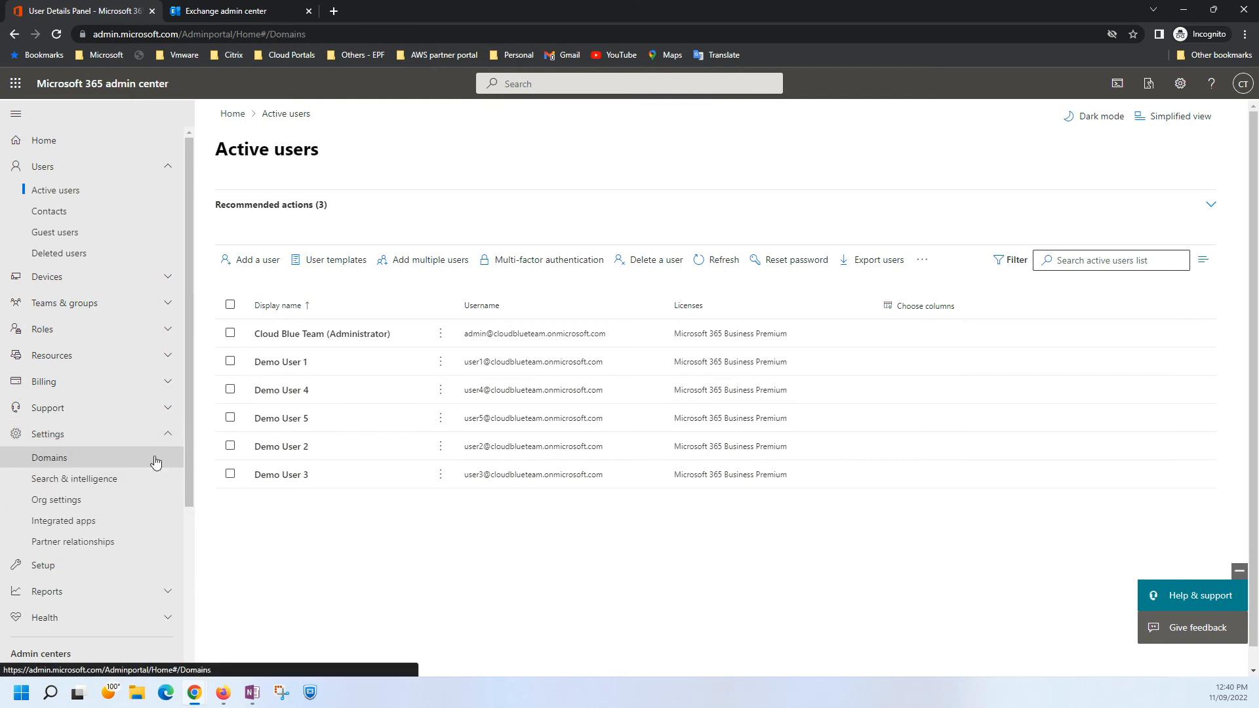
{"action": "left_click", "coordinate": [154, 459]}
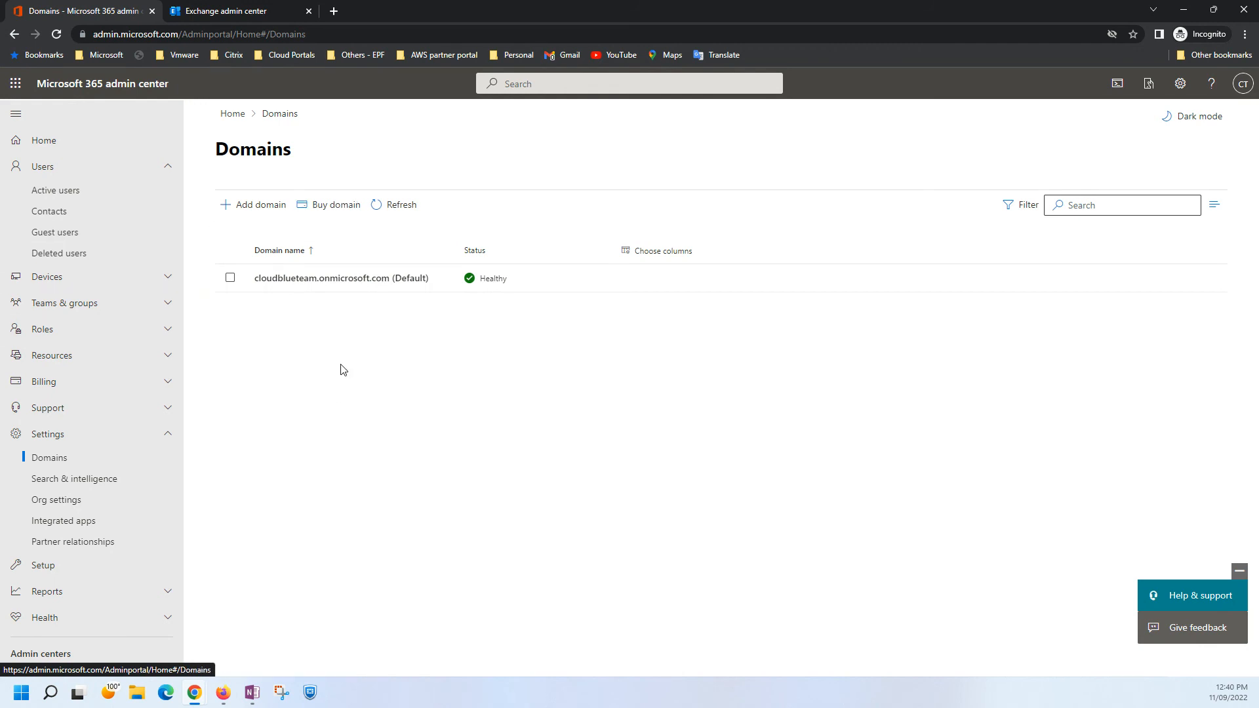
{"action": "left_click", "coordinate": [85, 438]}
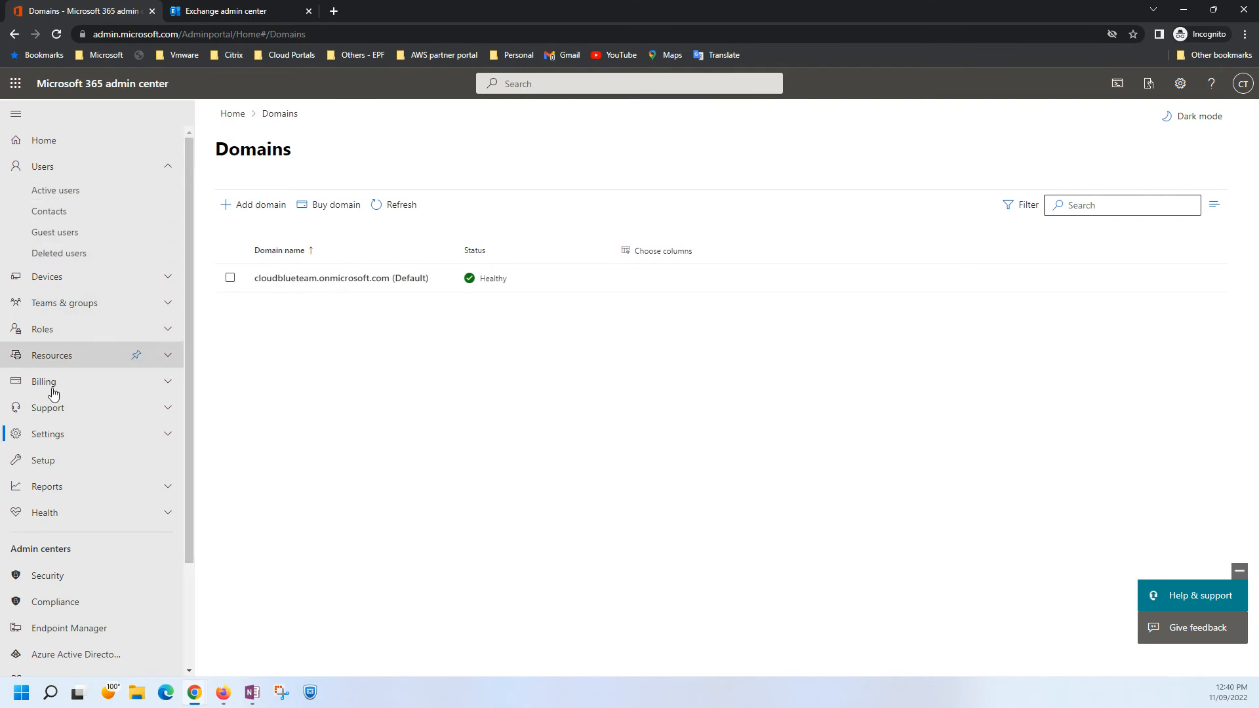
Open the Azure Active Directory admin center and view CrossTenantMigration's app registration and its enterprise application.
{"action": "scroll", "coordinate": [52, 459], "scroll_direction": "down", "scroll_amount": 2}
{"action": "left_click", "coordinate": [61, 522]}
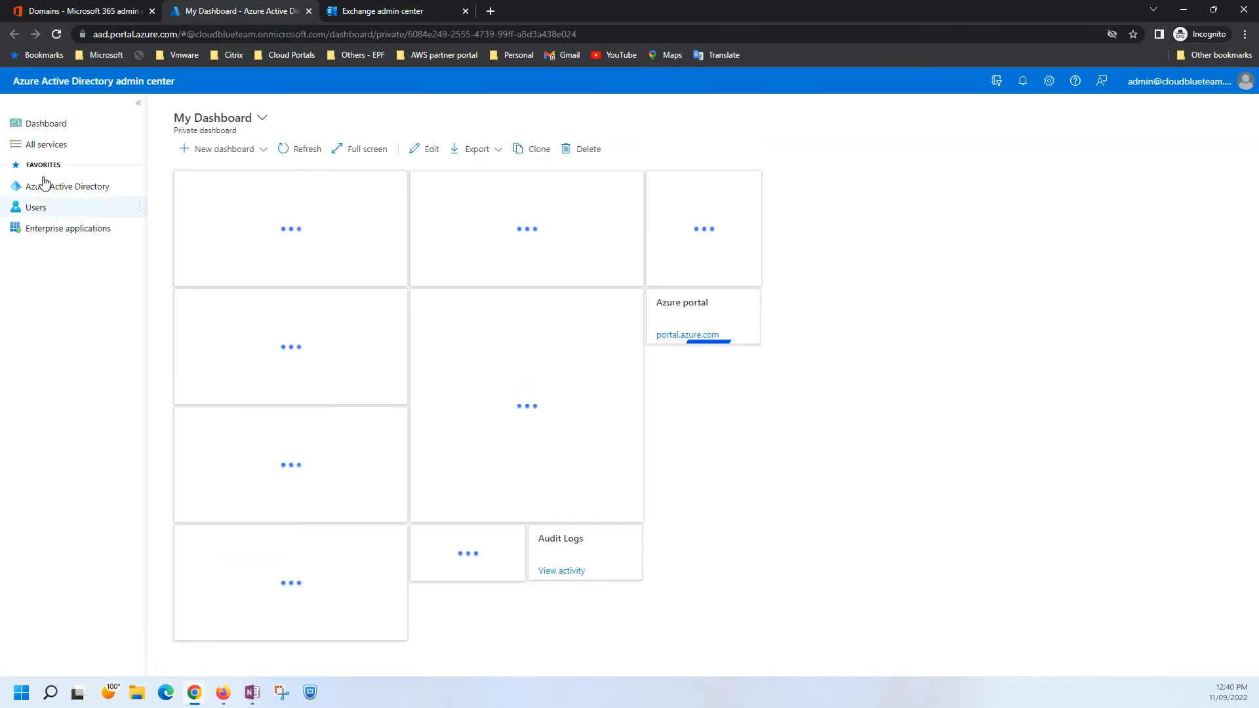
{"action": "left_click", "coordinate": [40, 189]}
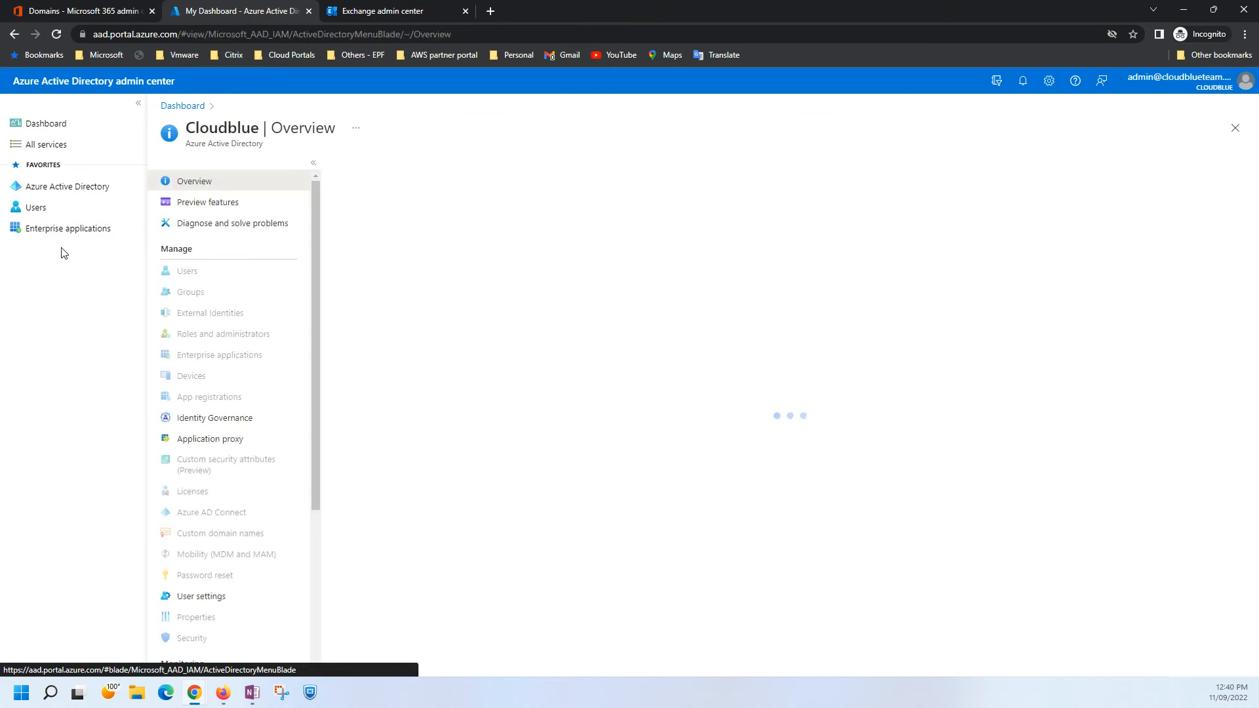
{"action": "scroll", "coordinate": [228, 454], "scroll_direction": "down", "scroll_amount": 2}
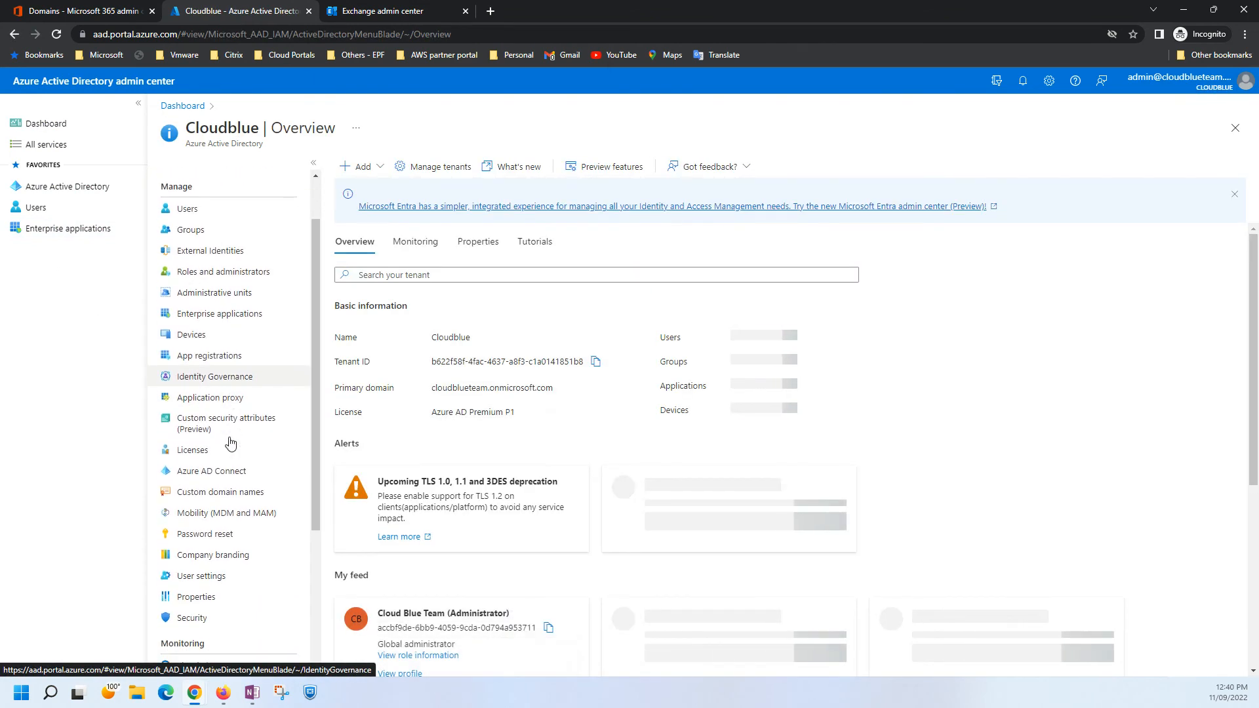
{"action": "left_click", "coordinate": [191, 295]}
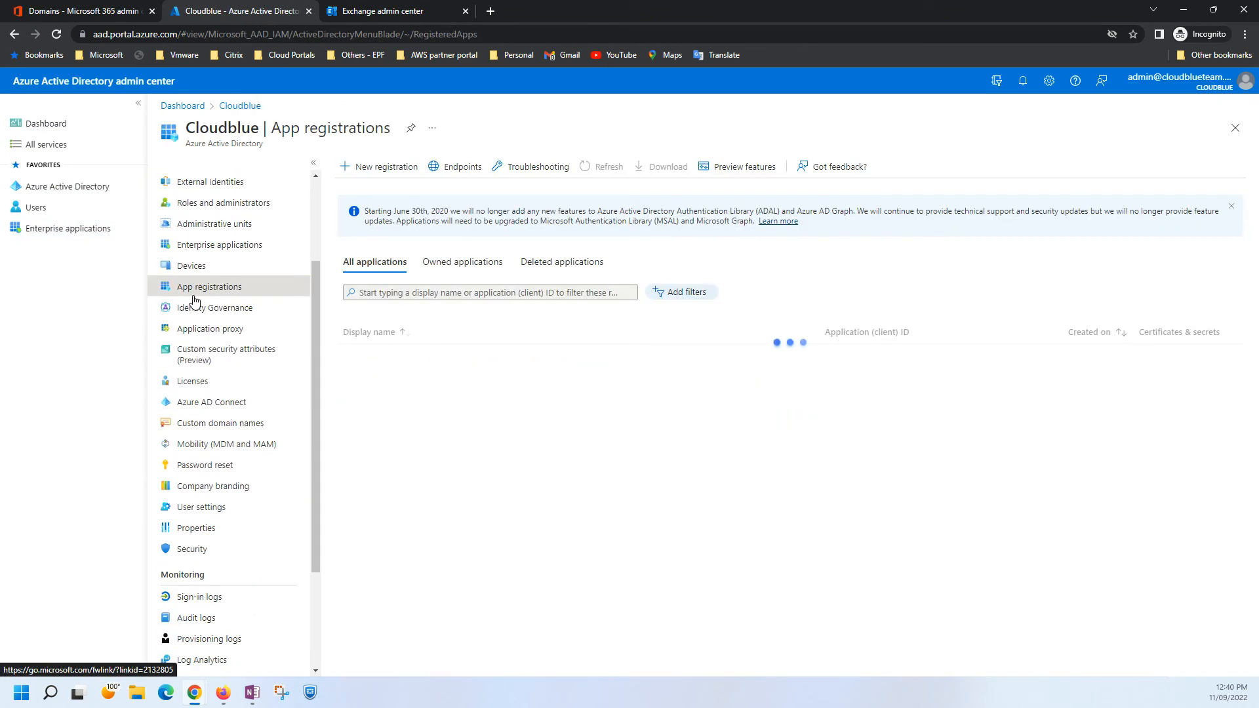
{"action": "left_click", "coordinate": [416, 366]}
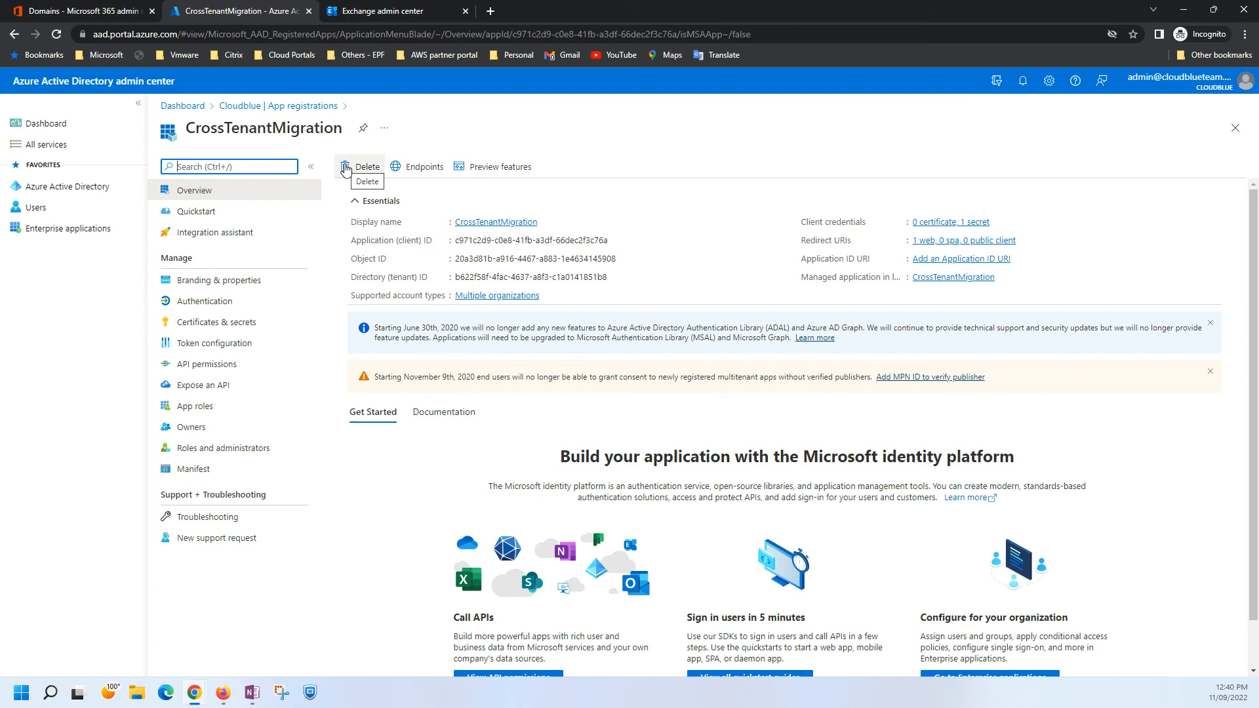
{"action": "left_click", "coordinate": [18, 231]}
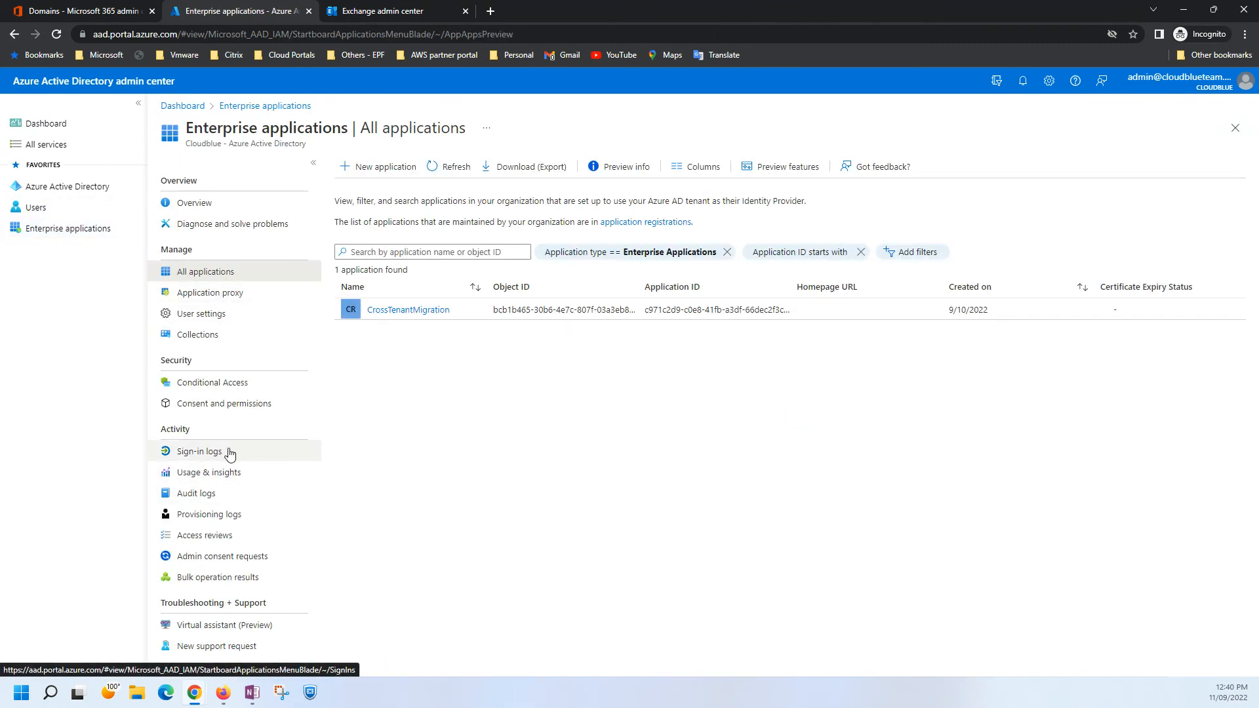
{"action": "left_click", "coordinate": [400, 310]}
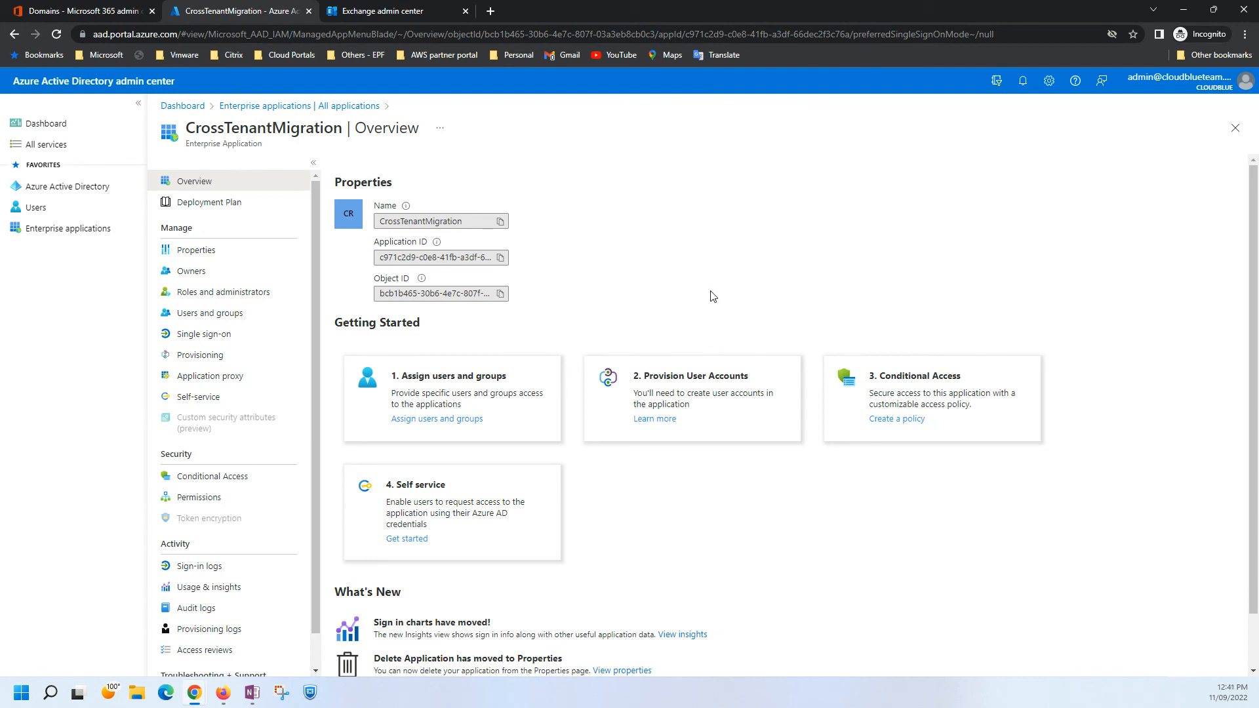
Return through the Microsoft 365 admin center to the Exchange Migration batches page and refresh the list.
{"action": "left_click", "coordinate": [76, 11]}
{"action": "scroll", "coordinate": [52, 351], "scroll_direction": "up", "scroll_amount": 2}
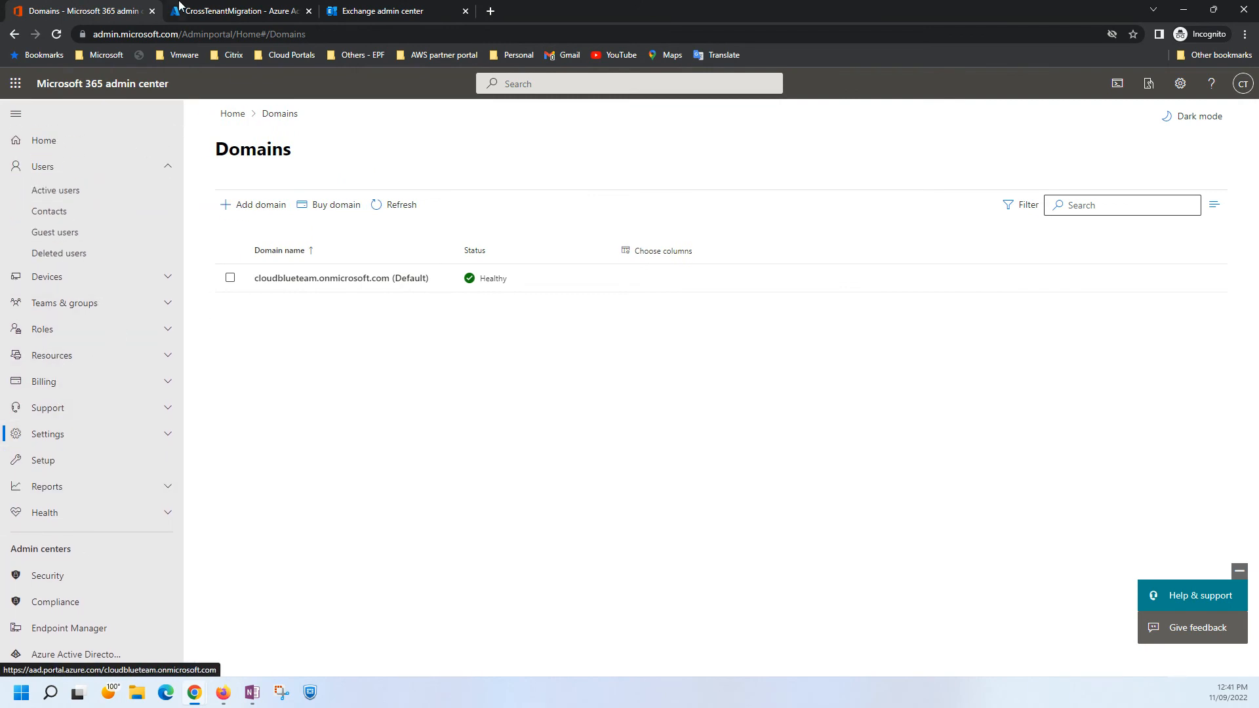
{"action": "left_click", "coordinate": [382, 12]}
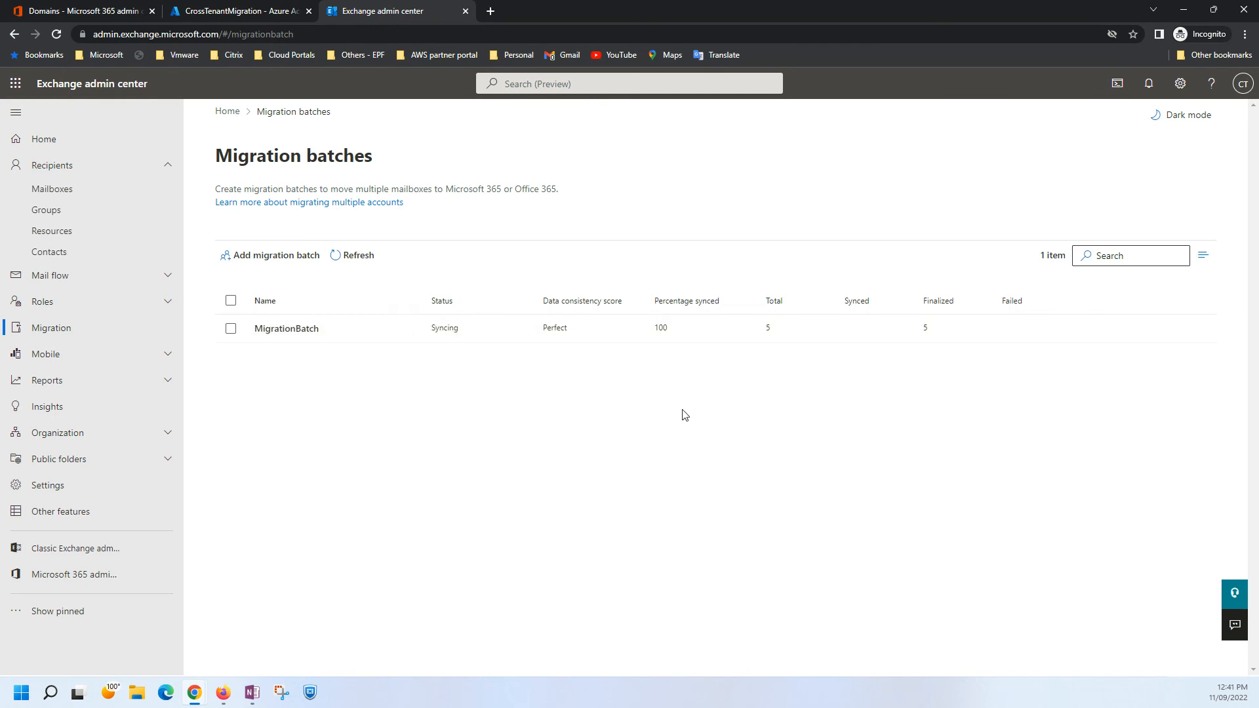
{"action": "left_click", "coordinate": [359, 256]}
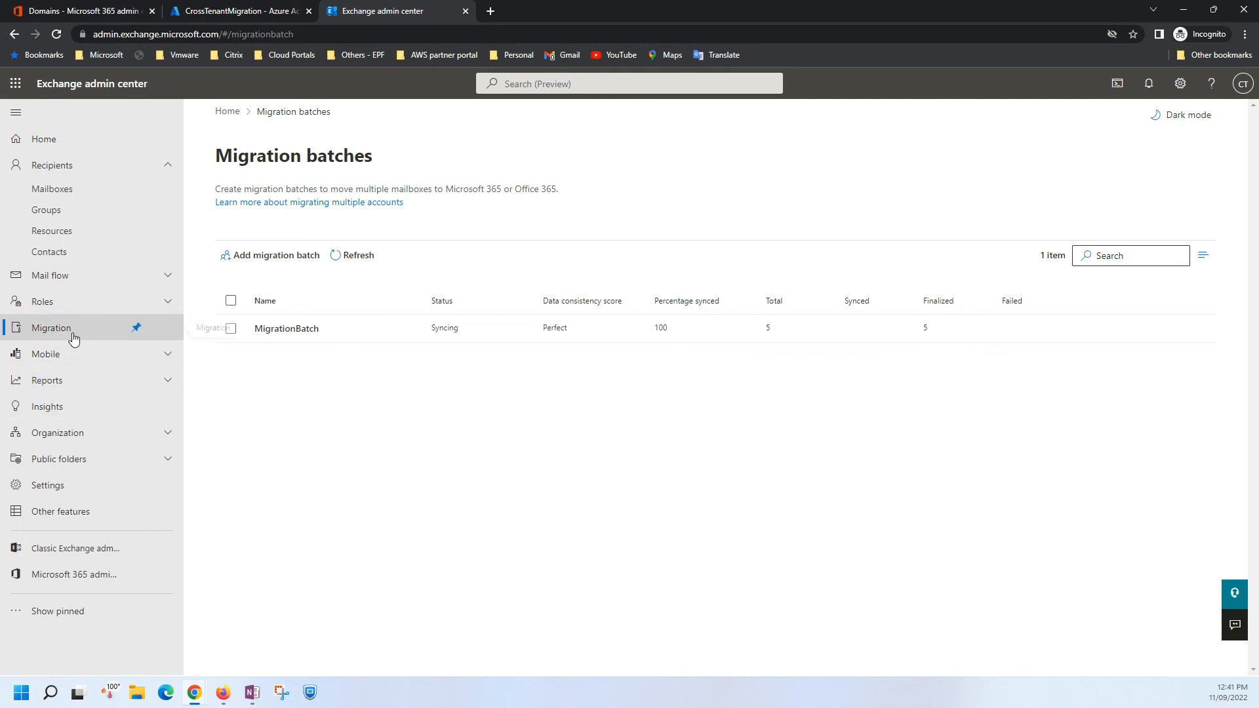
Walk through adding a Cross tenant migration batch named "test" as far as the migration endpoint selection, and discard it.
{"action": "left_click", "coordinate": [274, 255]}
{"action": "left_click", "coordinate": [674, 260]}
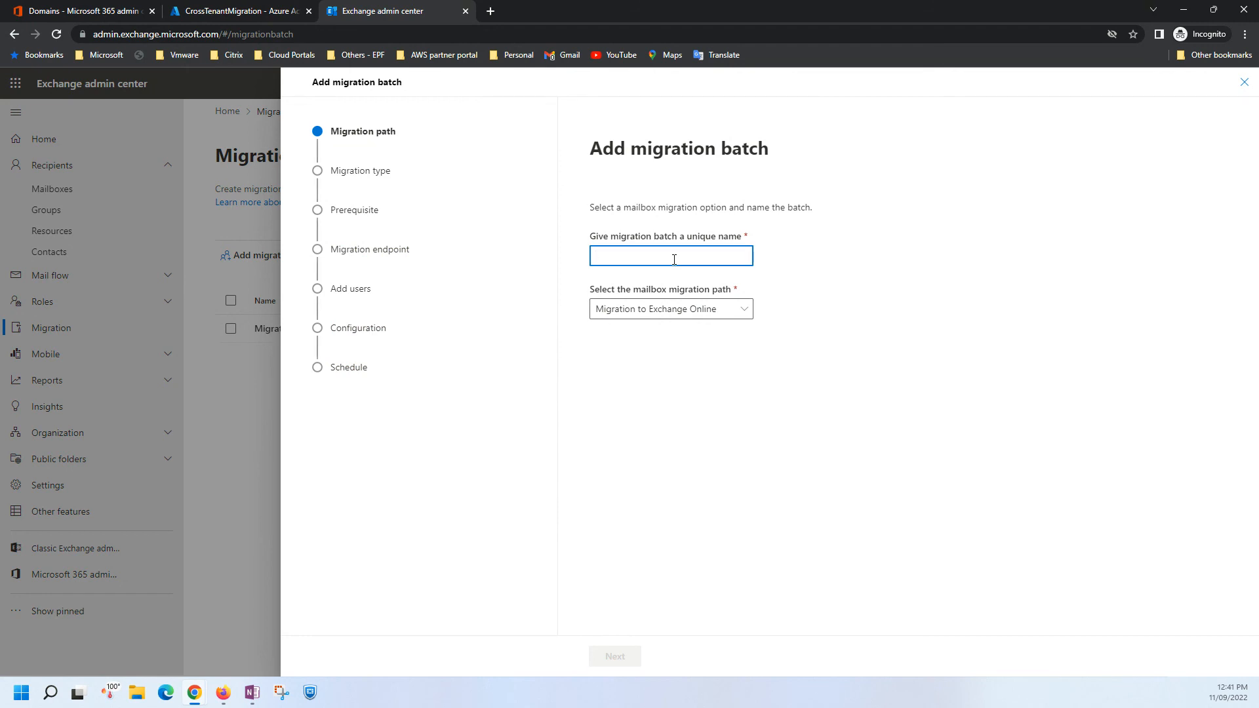
{"action": "type", "text": "trst"}
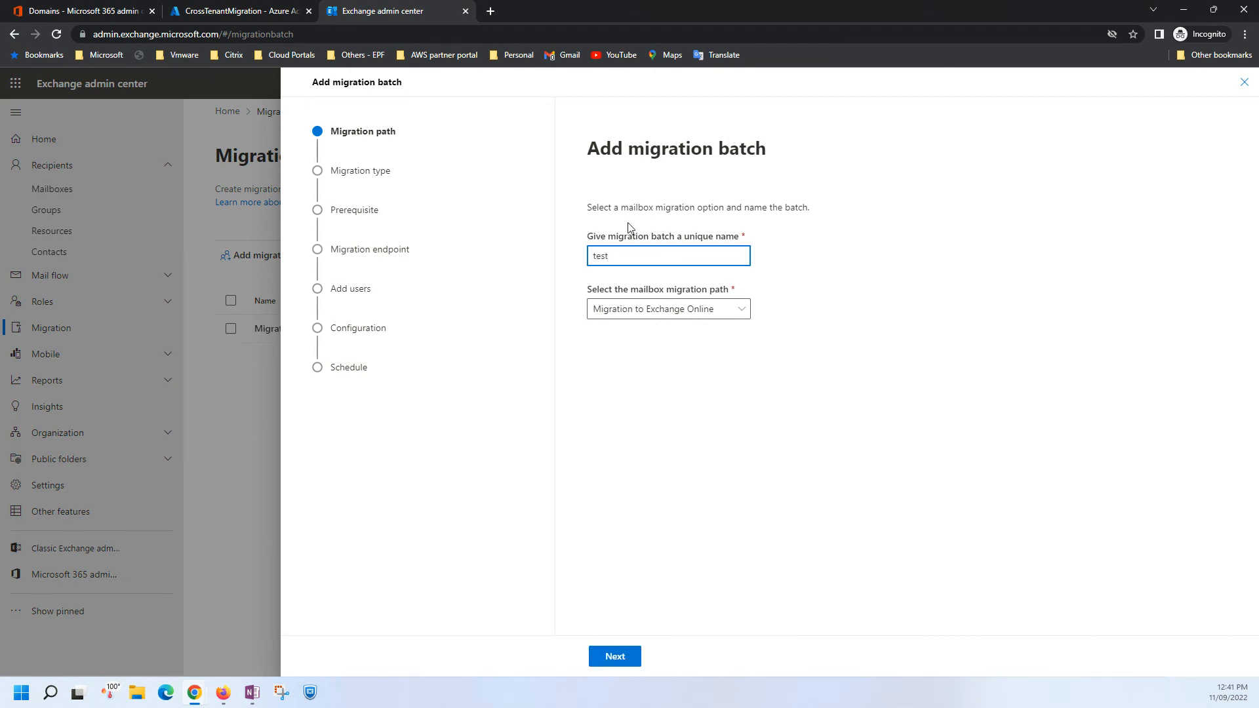
{"action": "left_click", "coordinate": [615, 657]}
{"action": "left_click", "coordinate": [725, 285]}
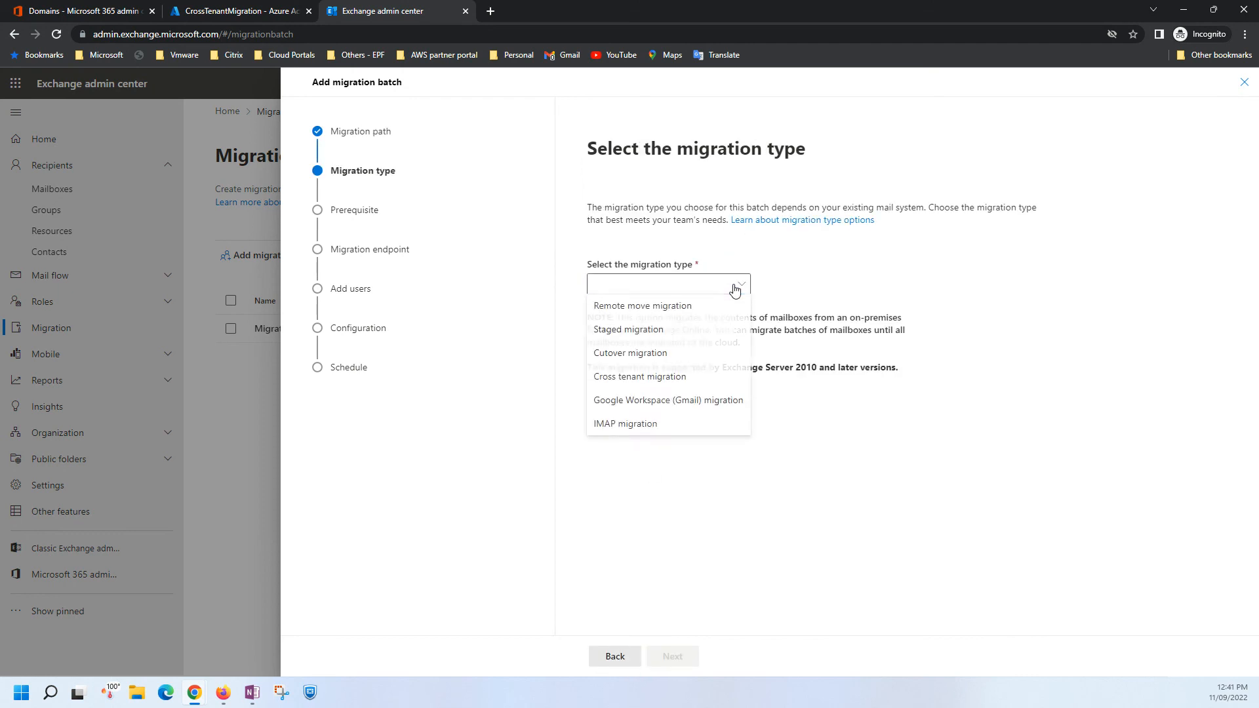
{"action": "left_click", "coordinate": [629, 377]}
{"action": "left_click", "coordinate": [670, 662]}
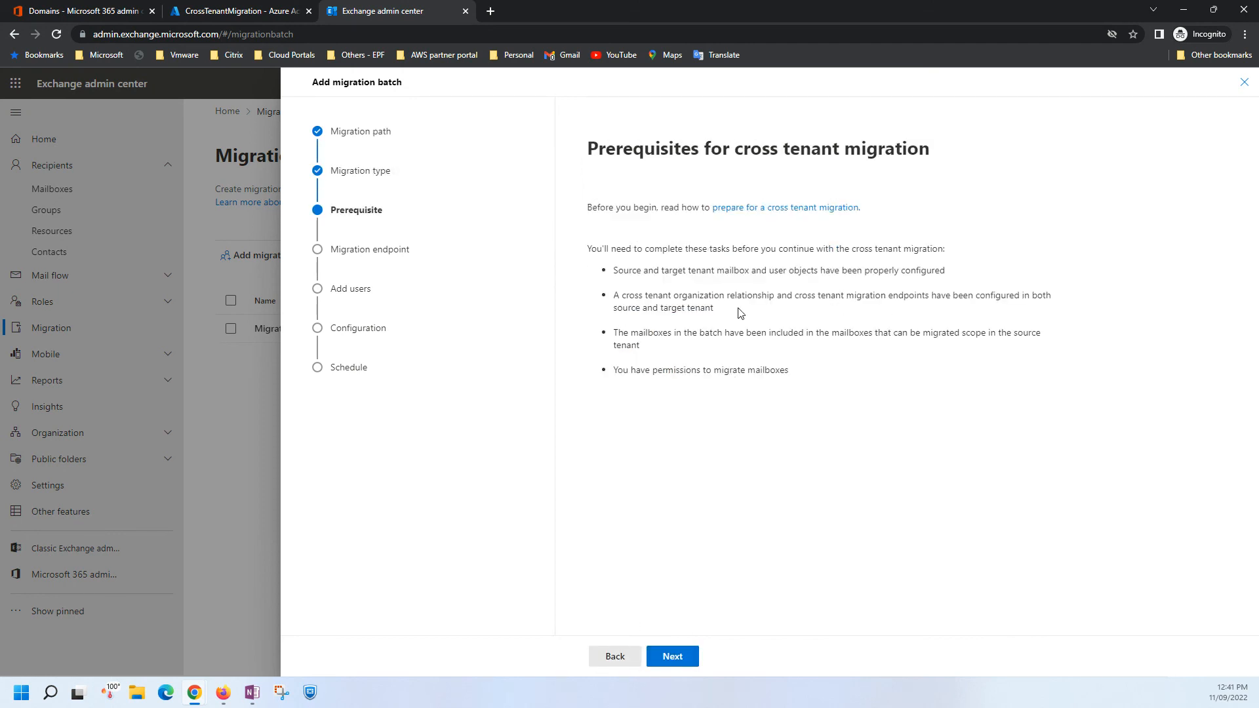
{"action": "left_click", "coordinate": [686, 662]}
{"action": "left_click", "coordinate": [754, 293]}
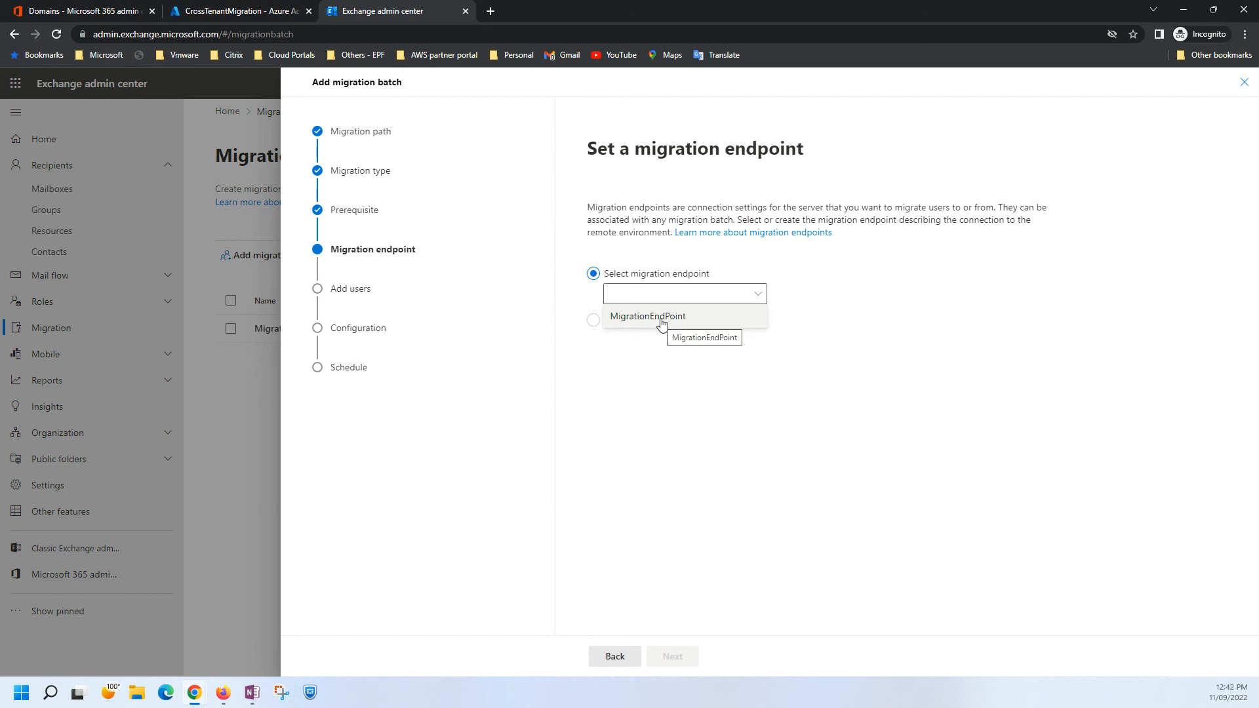
{"action": "left_click", "coordinate": [657, 402]}
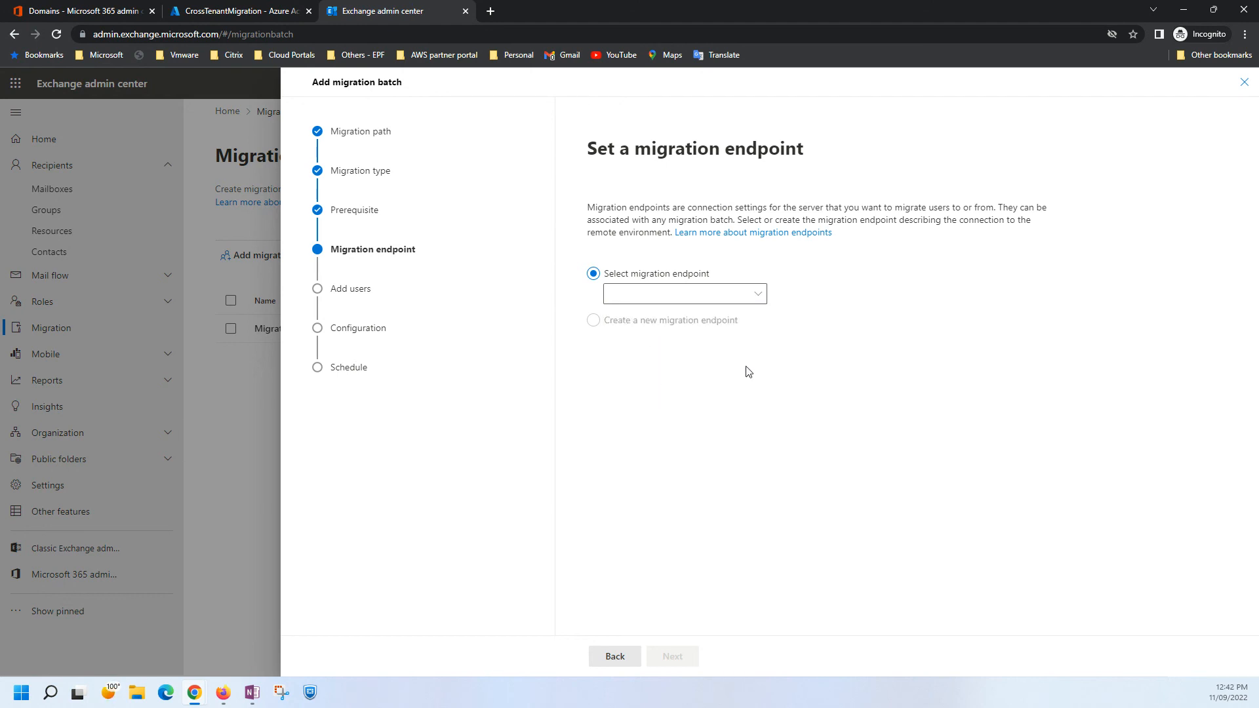
{"action": "left_click", "coordinate": [1245, 83]}
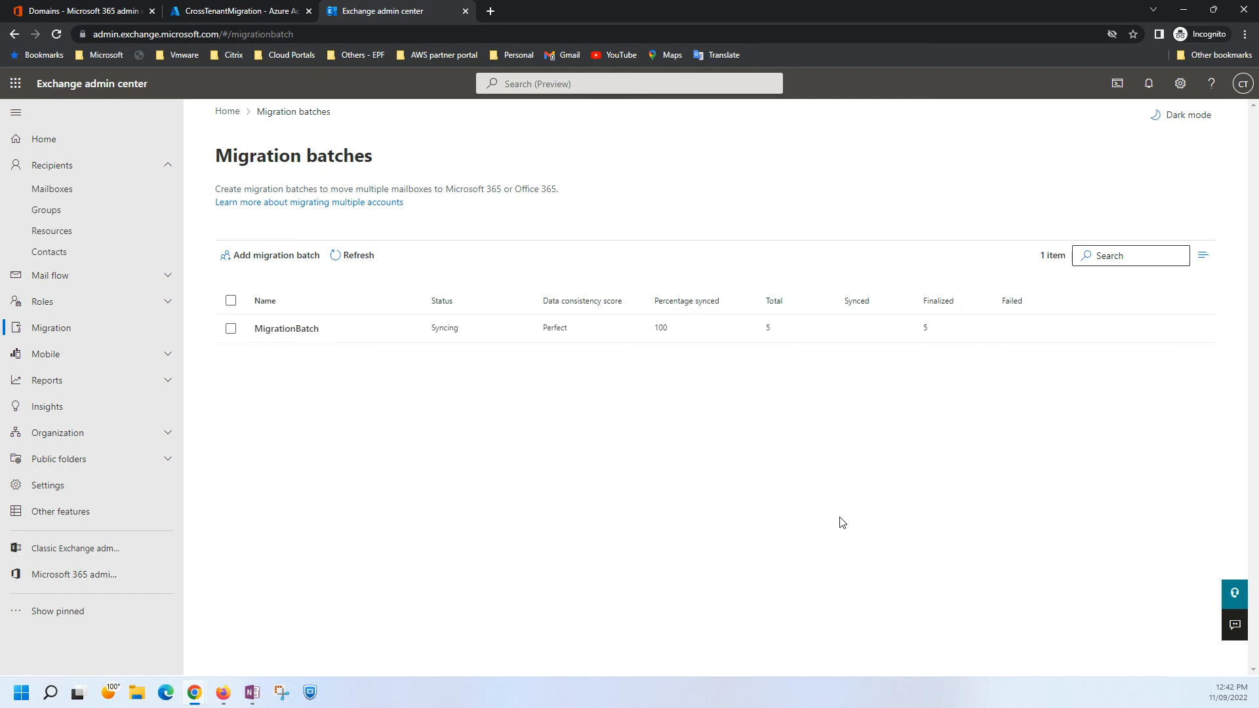
Refresh the migration batch list several times to check for a status update.
{"action": "left_click", "coordinate": [354, 260]}
{"action": "left_click", "coordinate": [348, 258]}
{"action": "left_click", "coordinate": [347, 258]}
View MigrationBatch's per-user migration details, refresh them and return to the batch list.
{"action": "left_click", "coordinate": [284, 327]}
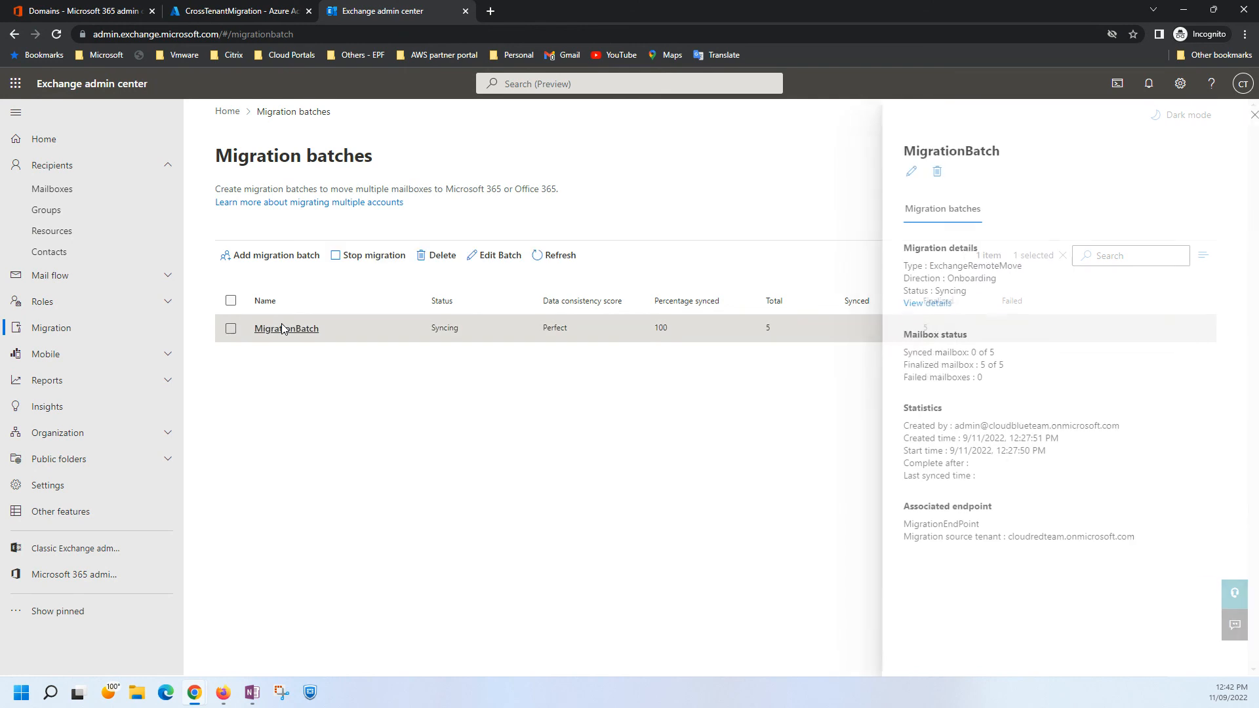
{"action": "left_click", "coordinate": [931, 304]}
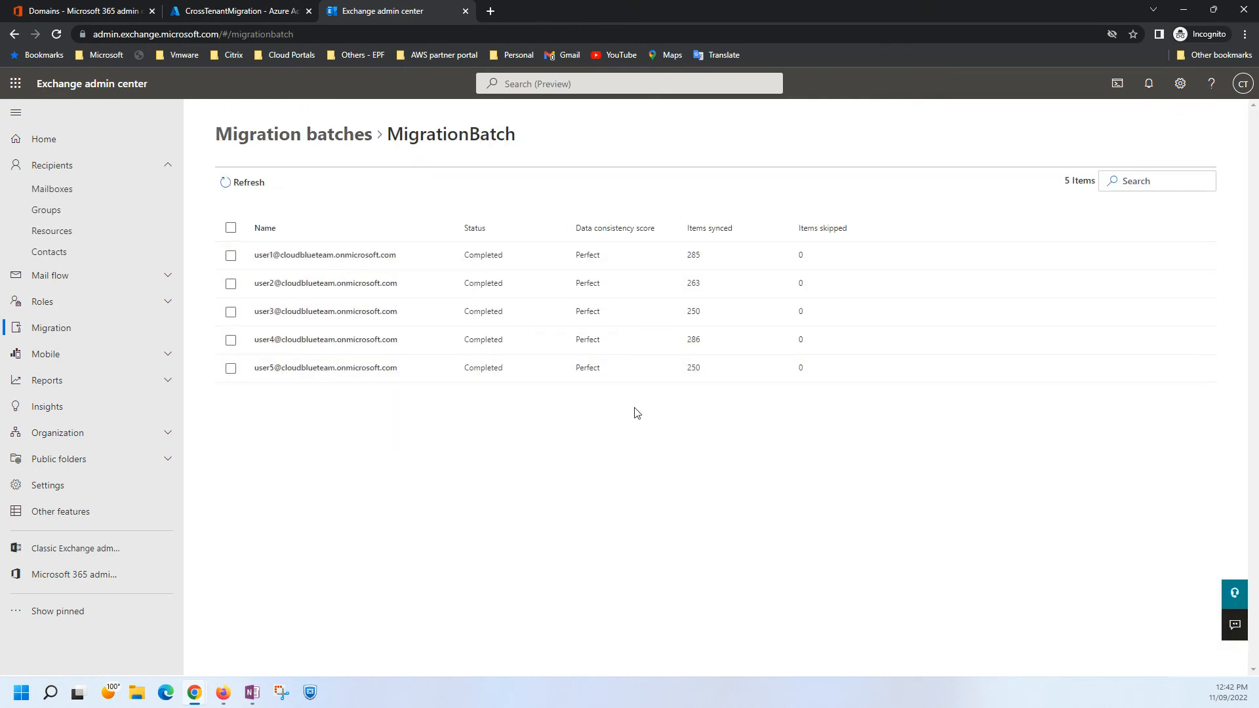
{"action": "left_click", "coordinate": [245, 189]}
{"action": "left_click", "coordinate": [301, 137]}
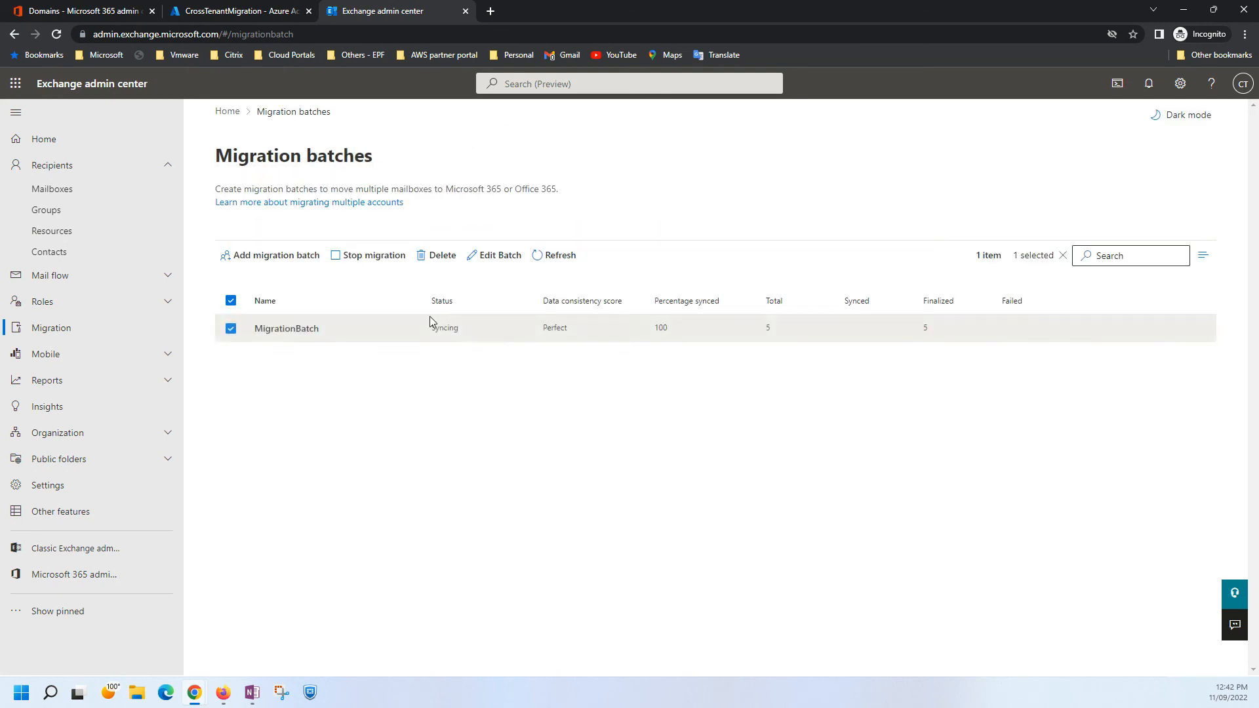